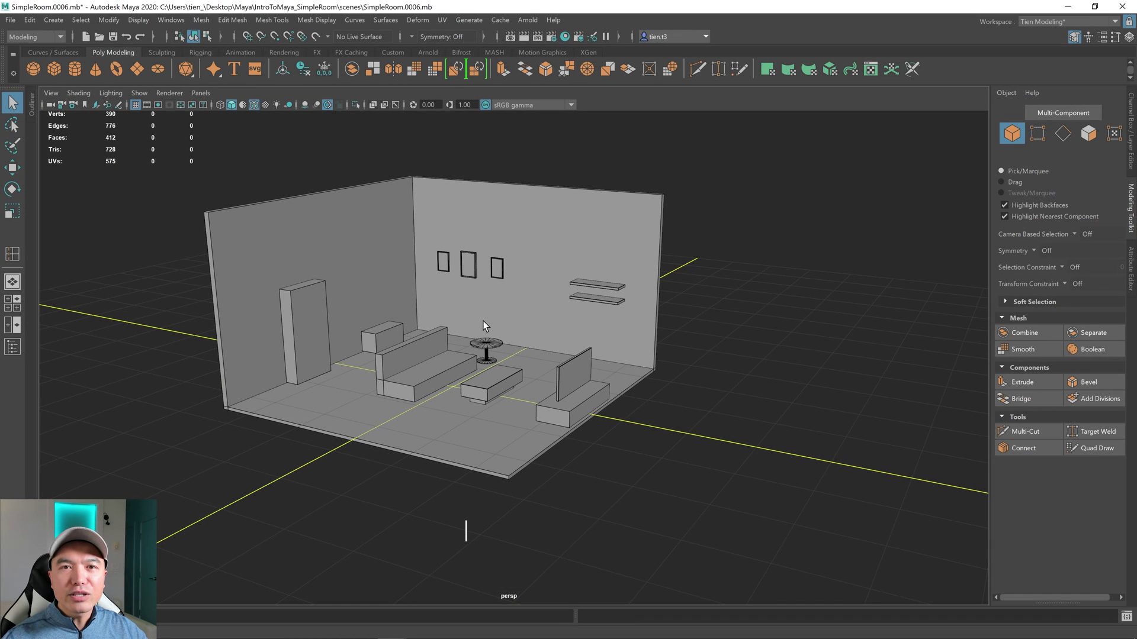
# Create a polygon cube in the middle of the room and isolate it in the view
pyautogui.scroll(-3, 486, 318)
pyautogui.keyDown('alt'); pyautogui.moveTo(499, 334); pyautogui.dragTo(481, 353, button='middle'); pyautogui.keyUp('alt')
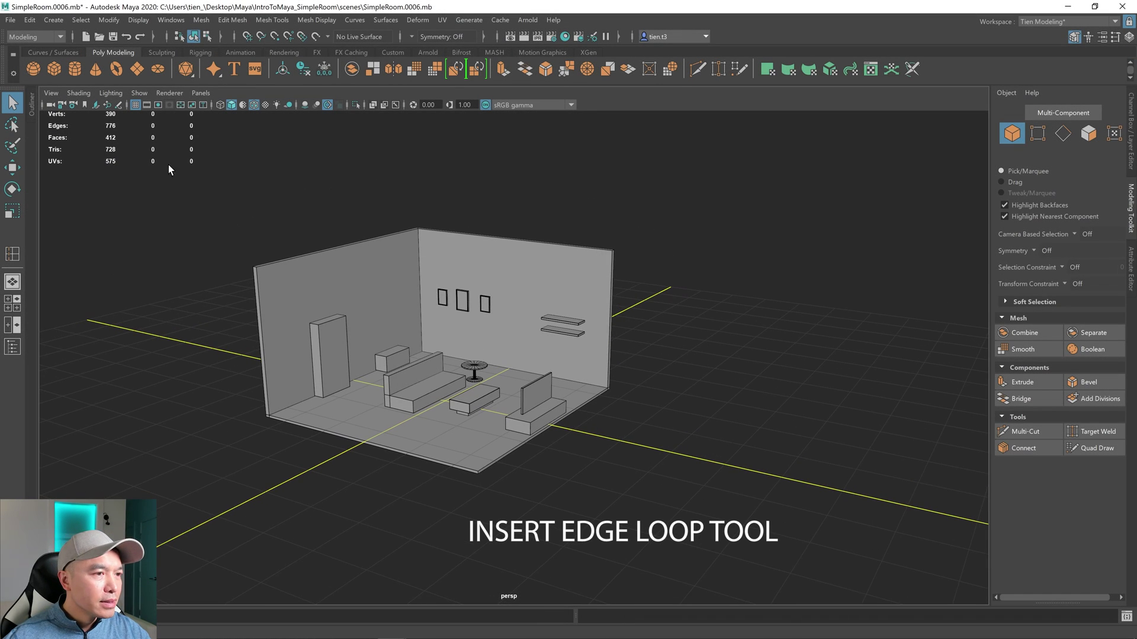
pyautogui.click(474, 395)
pyautogui.keyDown('alt'); pyautogui.moveTo(573, 369); pyautogui.dragTo(550, 375); pyautogui.keyUp('alt')
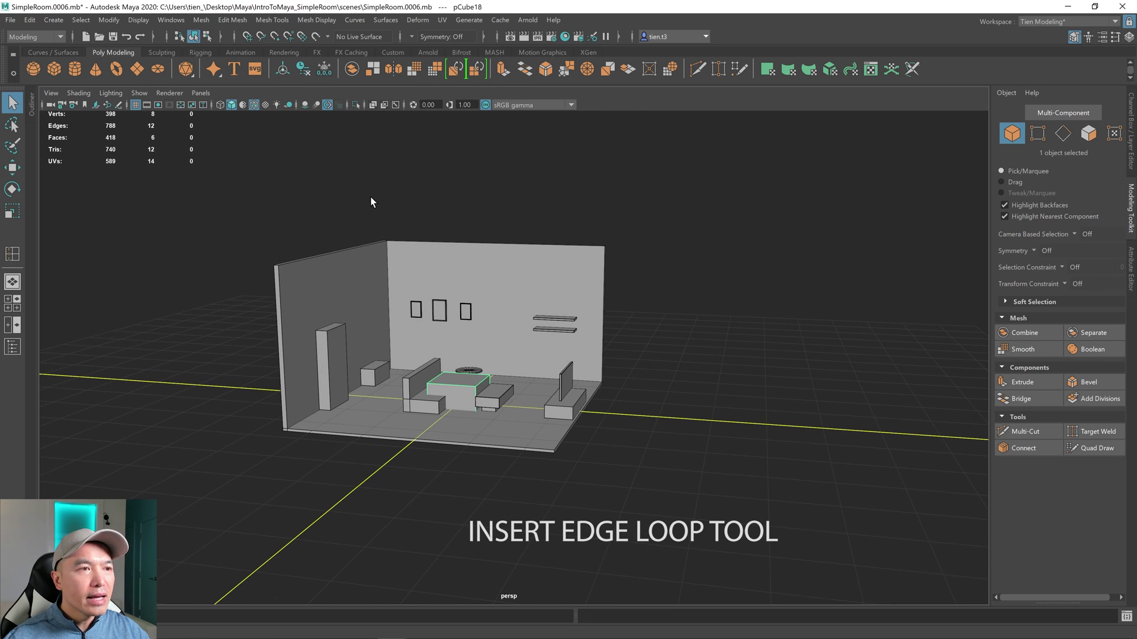
pyautogui.click(355, 105)
pyautogui.press('f')
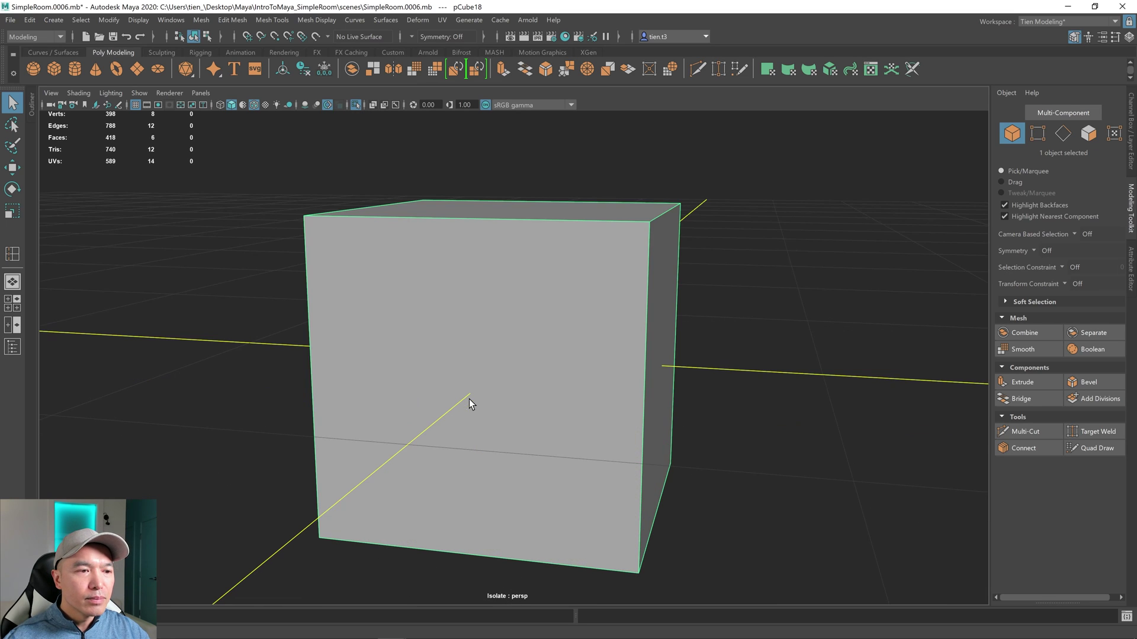
pyautogui.keyDown('alt'); pyautogui.moveTo(469, 399); pyautogui.dragTo(556, 389); pyautogui.keyUp('alt')
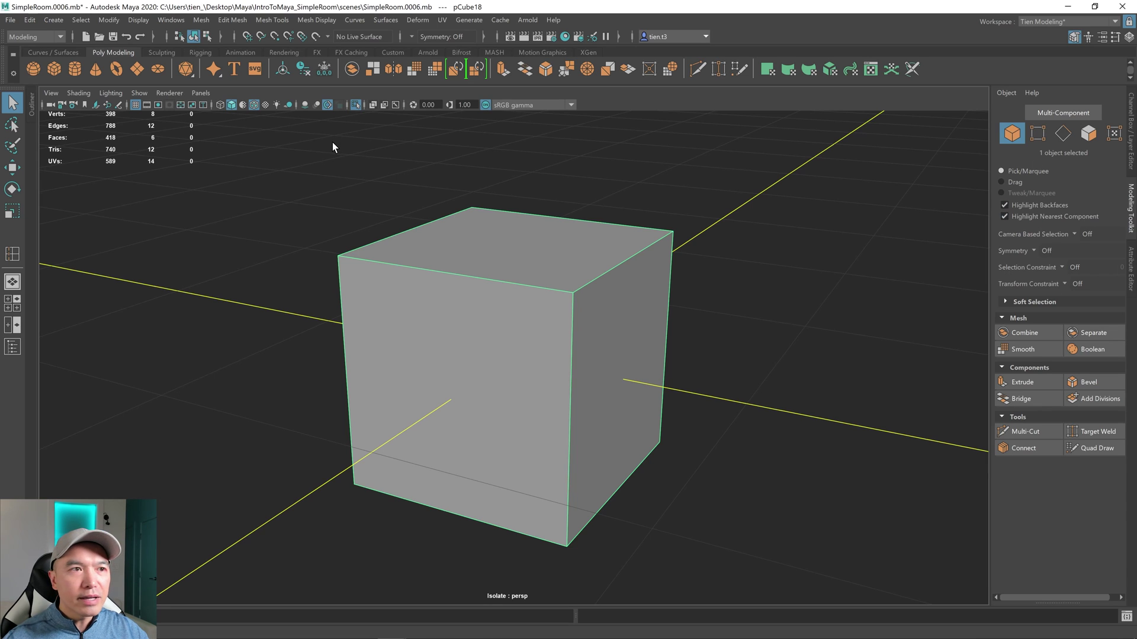
# Activate the Insert Edge Loop tool for the cube with its tool settings displayed
pyautogui.click(275, 19)
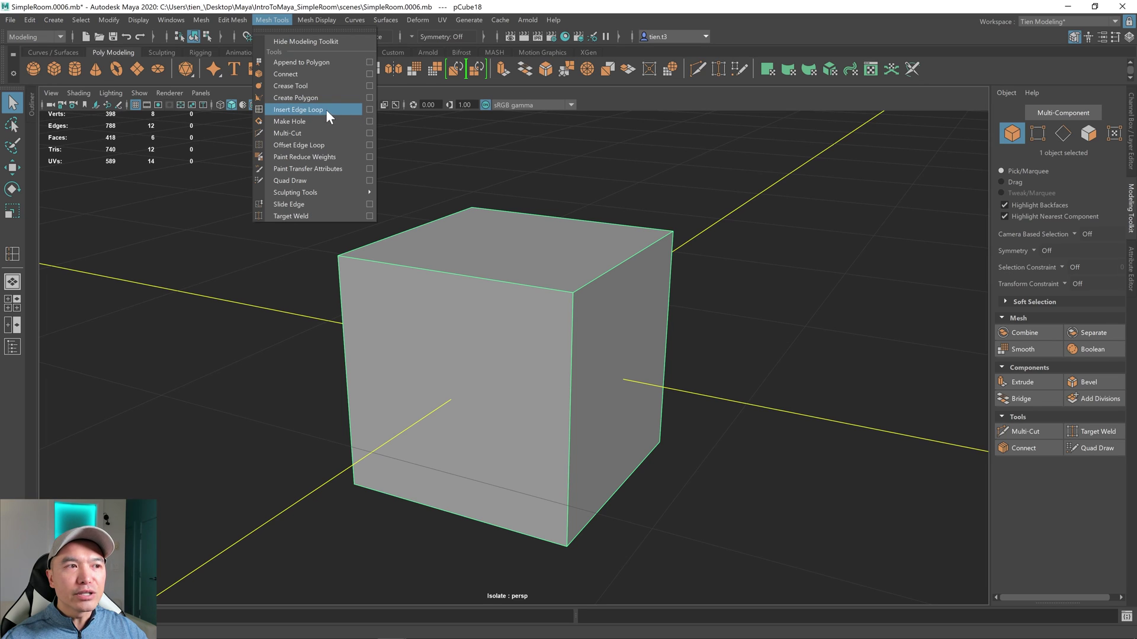
pyautogui.click(533, 308)
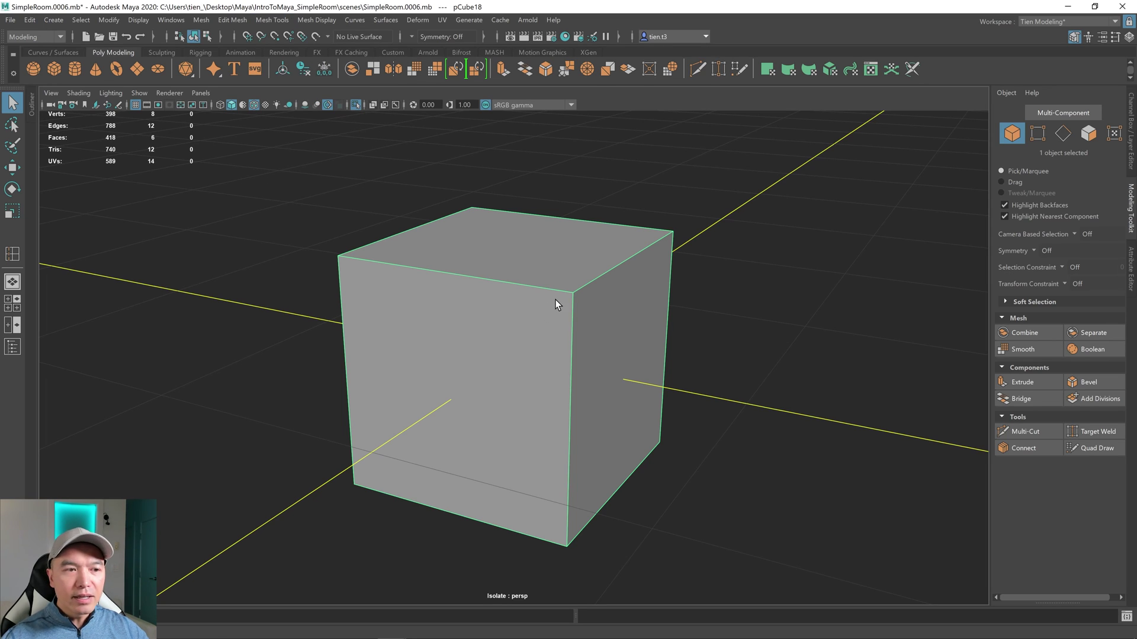
pyautogui.keyDown('shift'); pyautogui.rightClick(548, 267); pyautogui.keyUp('shift')
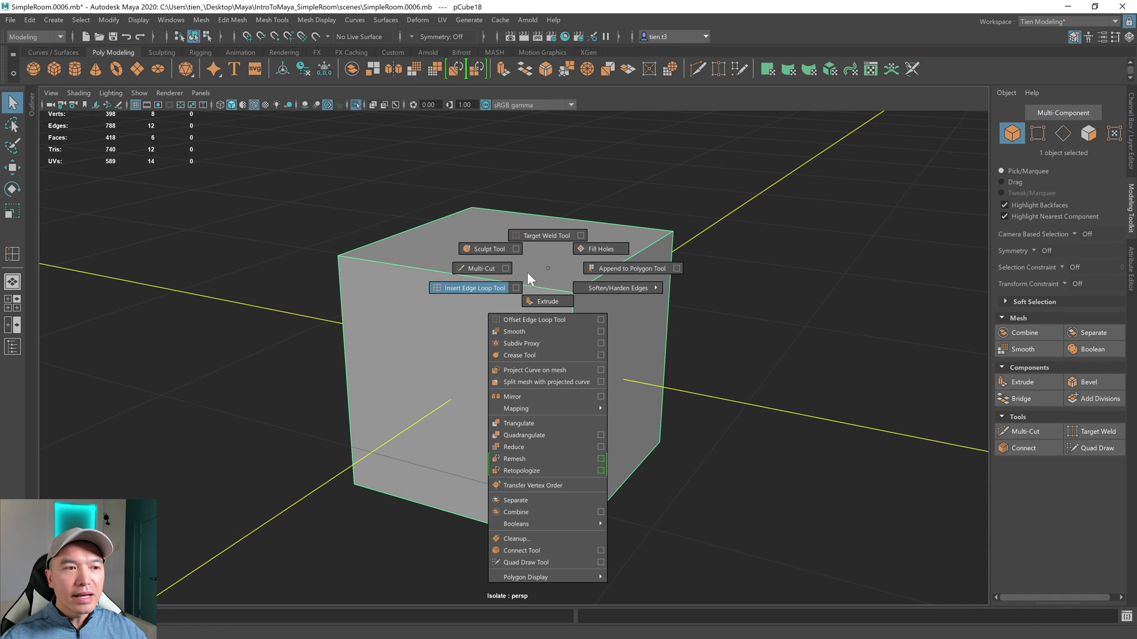
pyautogui.click(548, 268)
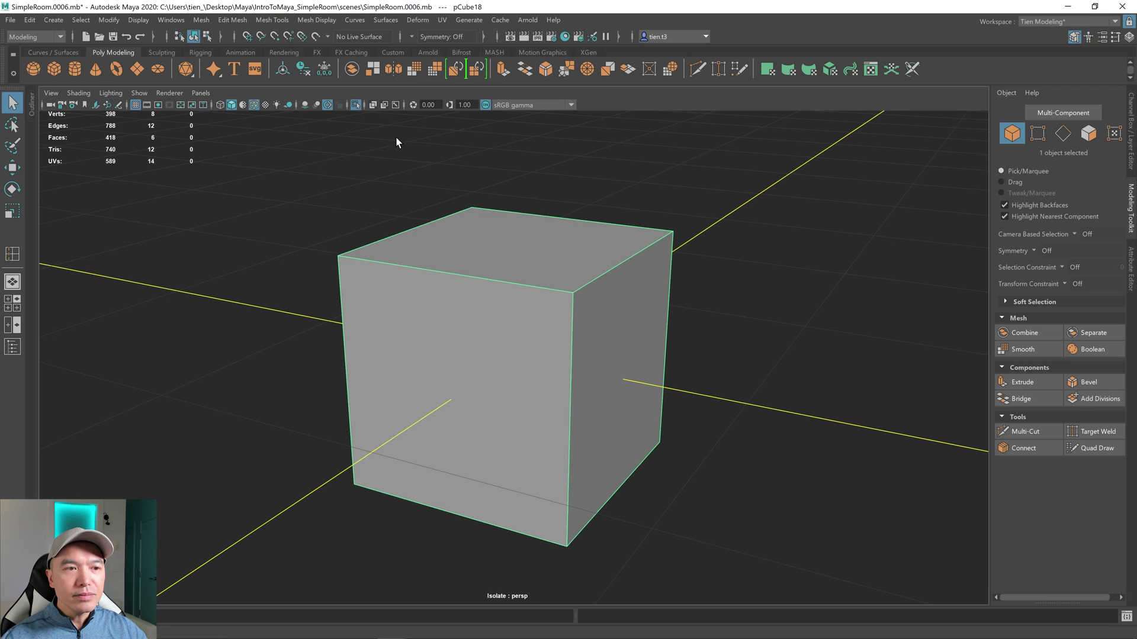
pyautogui.click(279, 22)
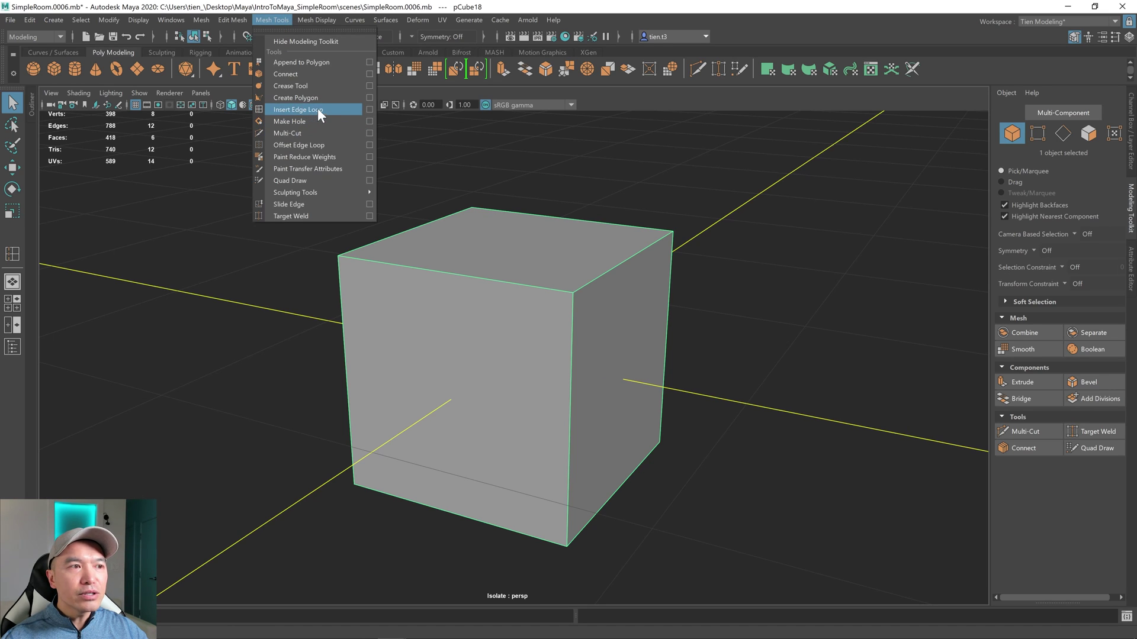
pyautogui.click(370, 110)
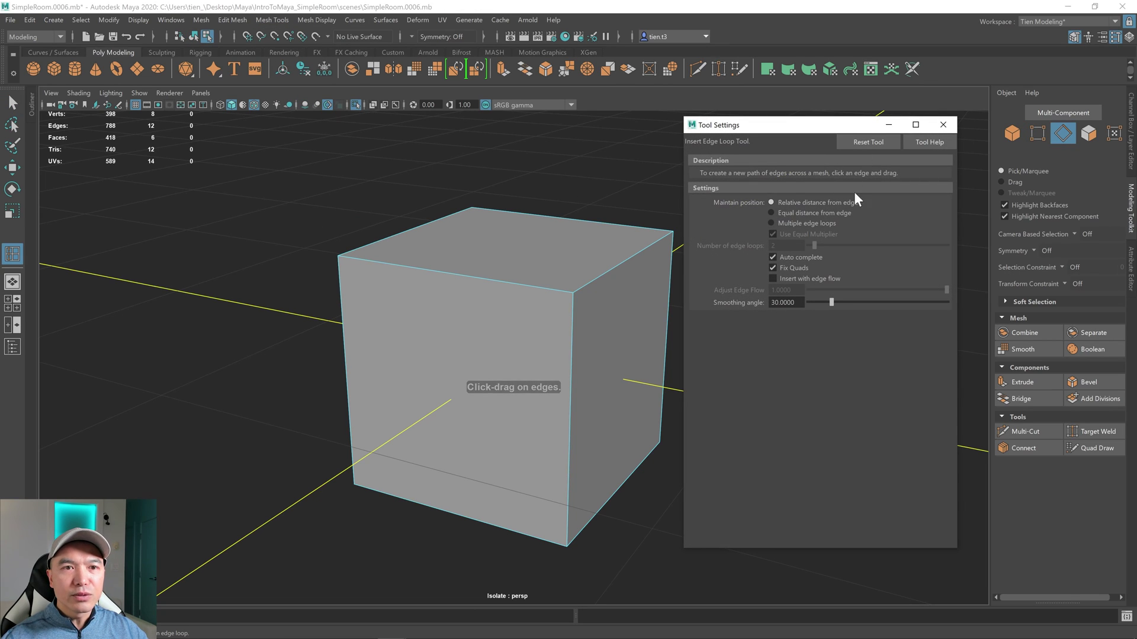
# Insert one vertical edge loop near one side of the cube, using relative distance from edge
pyautogui.scroll(-2, 616, 269)
pyautogui.keyDown('alt'); pyautogui.moveTo(614, 272); pyautogui.dragTo(434, 256); pyautogui.keyUp('alt')
pyautogui.scroll(3, 434, 254)
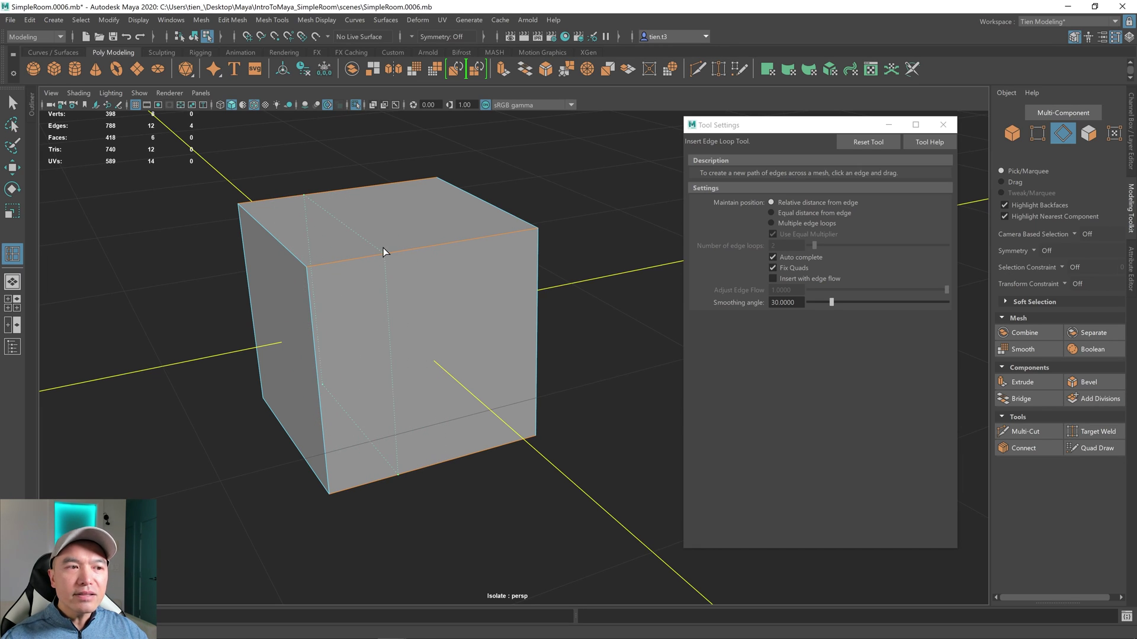
pyautogui.click(482, 244)
pyautogui.keyDown('alt'); pyautogui.moveTo(482, 244); pyautogui.dragTo(521, 275); pyautogui.keyUp('alt')
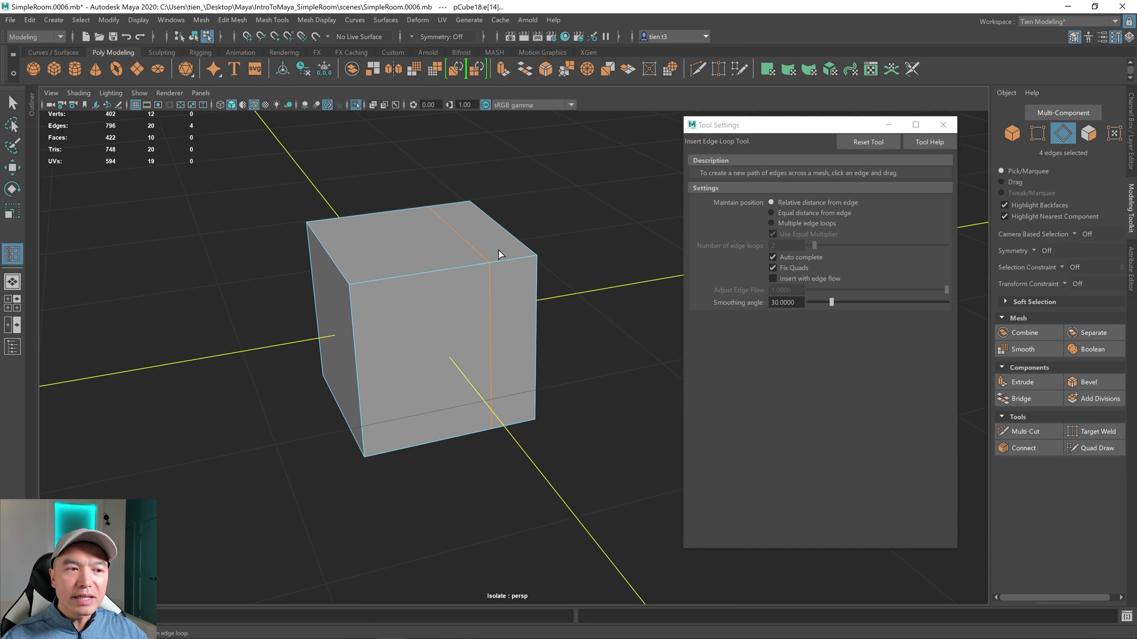
pyautogui.keyDown('alt'); pyautogui.moveTo(515, 271); pyautogui.dragTo(433, 276, button='middle'); pyautogui.keyUp('alt')
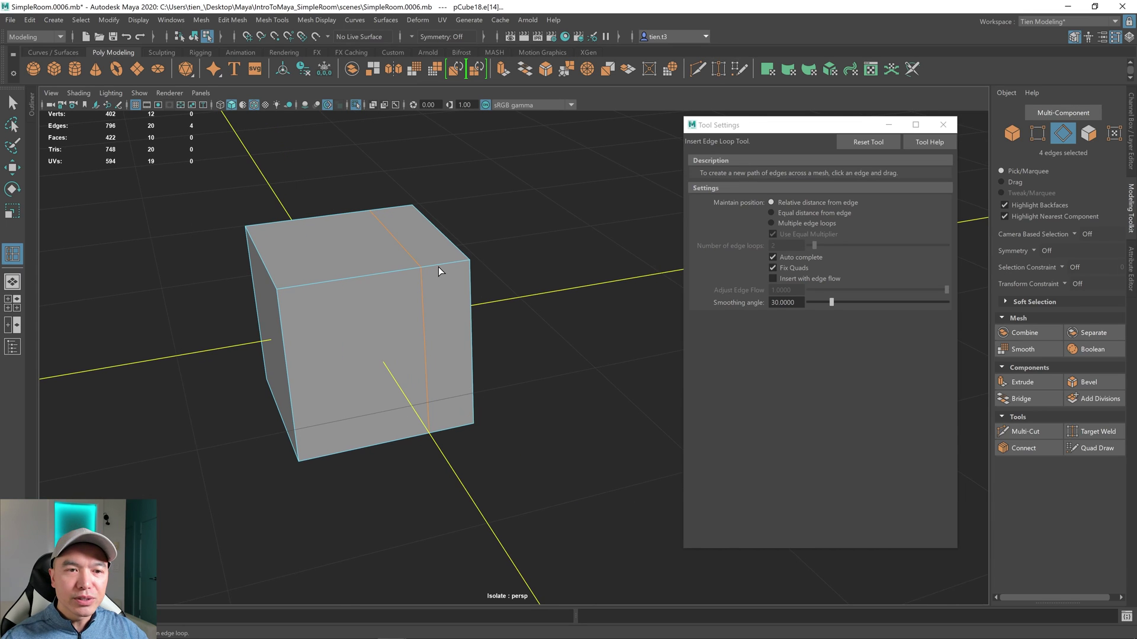
pyautogui.keyDown('alt'); pyautogui.moveTo(439, 268); pyautogui.dragTo(383, 275); pyautogui.keyUp('alt')
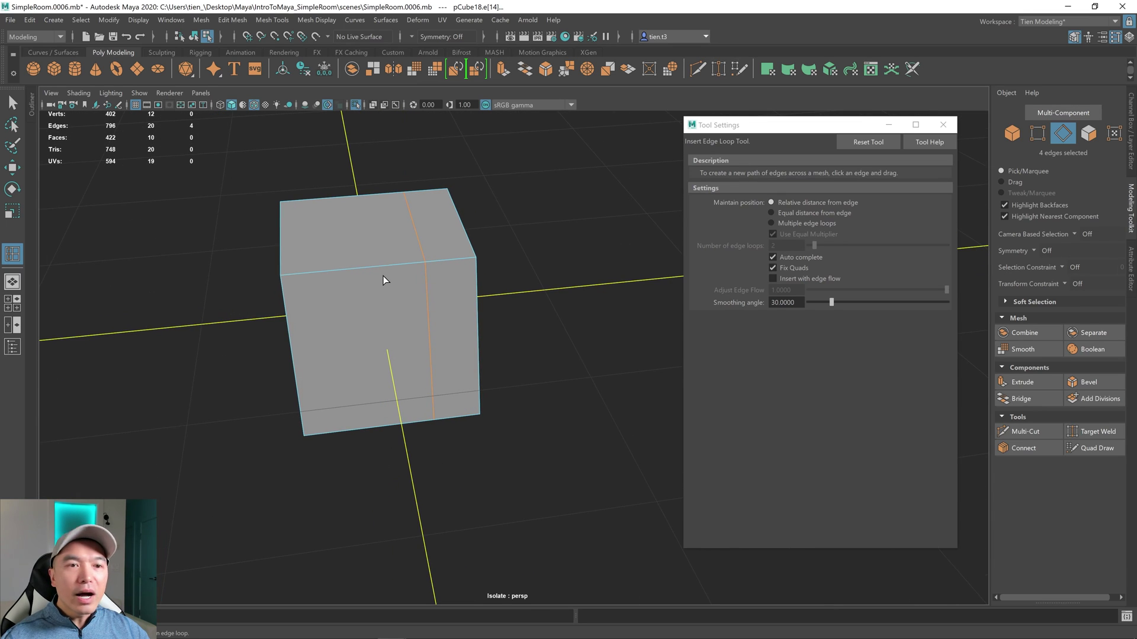
# Switch the tool to multiple edge loops and insert 2 evenly spaced horizontal loops around the cube
pyautogui.click(772, 223)
pyautogui.moveTo(280, 319)
pyautogui.keyDown('alt'); pyautogui.mouseDown()
pyautogui.moveTo(284, 309)
pyautogui.moveTo(279, 319)
pyautogui.mouseUp(); pyautogui.keyUp('alt')
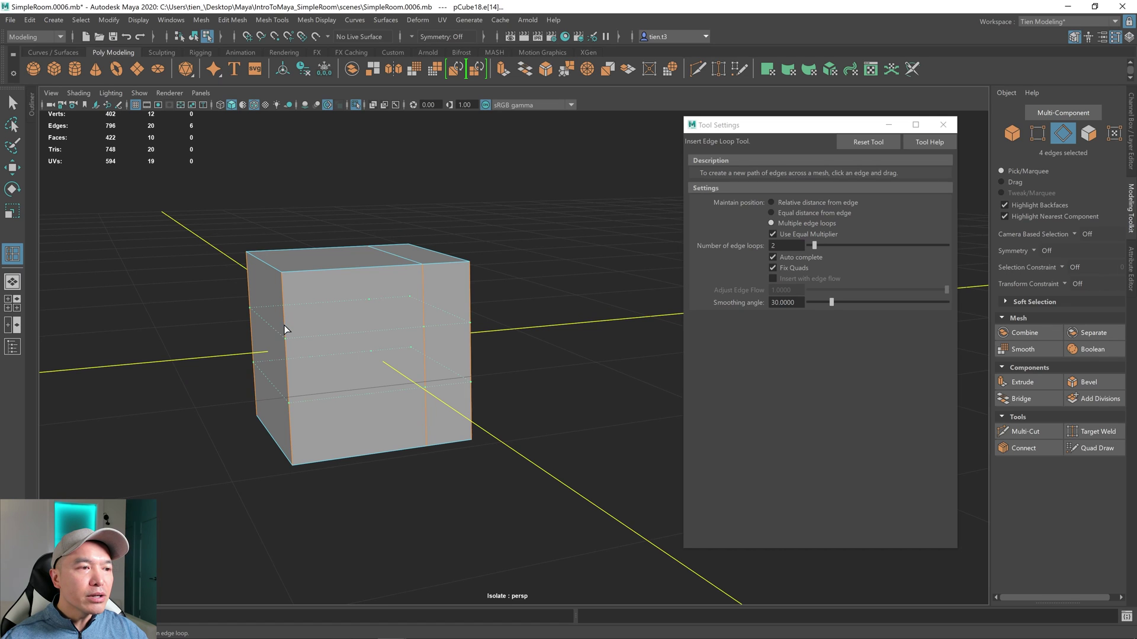
pyautogui.click(284, 325)
pyautogui.keyDown('alt'); pyautogui.moveTo(397, 336); pyautogui.dragTo(513, 311); pyautogui.keyUp('alt')
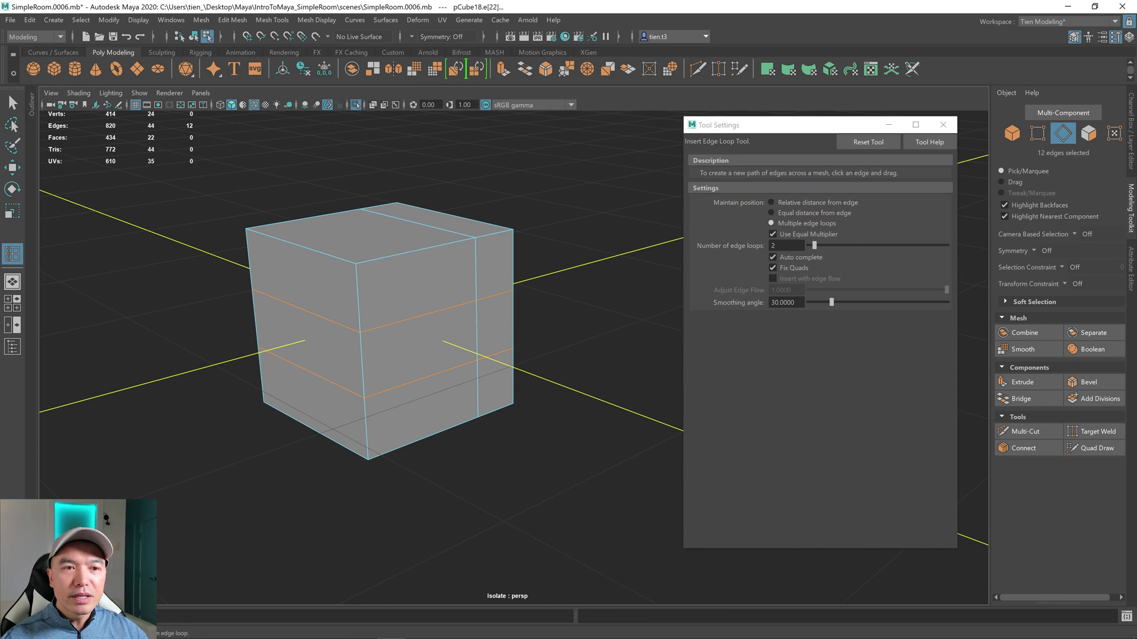
pyautogui.moveTo(817, 244); pyautogui.dragTo(847, 243)
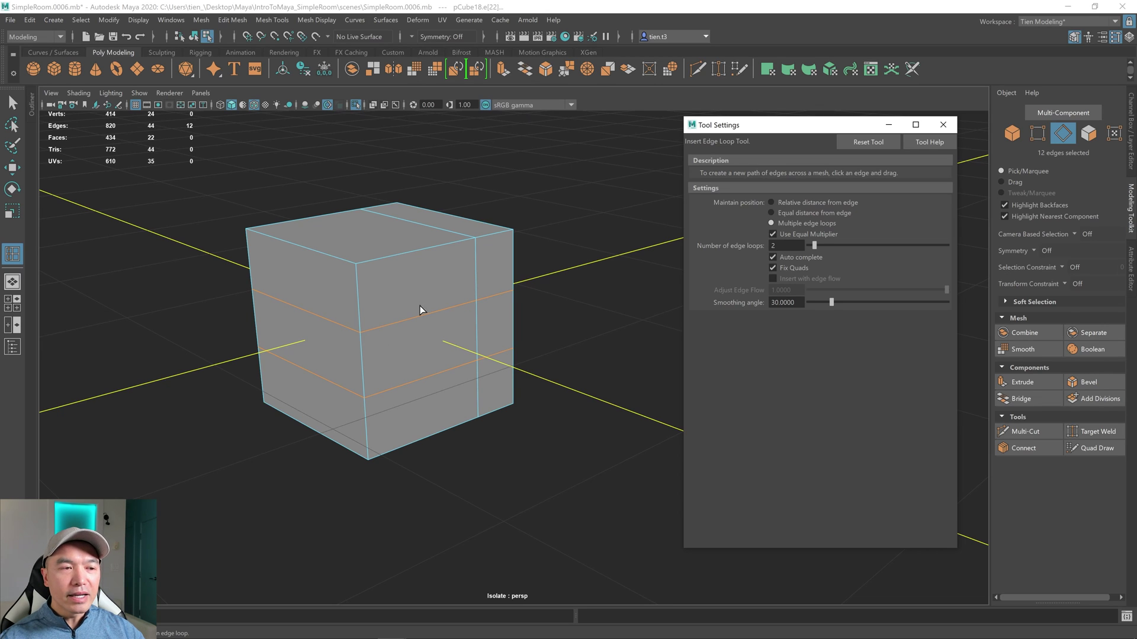
# Scale the two horizontal edge loops vertically apart towards the cube's top and bottom
pyautogui.press('r')
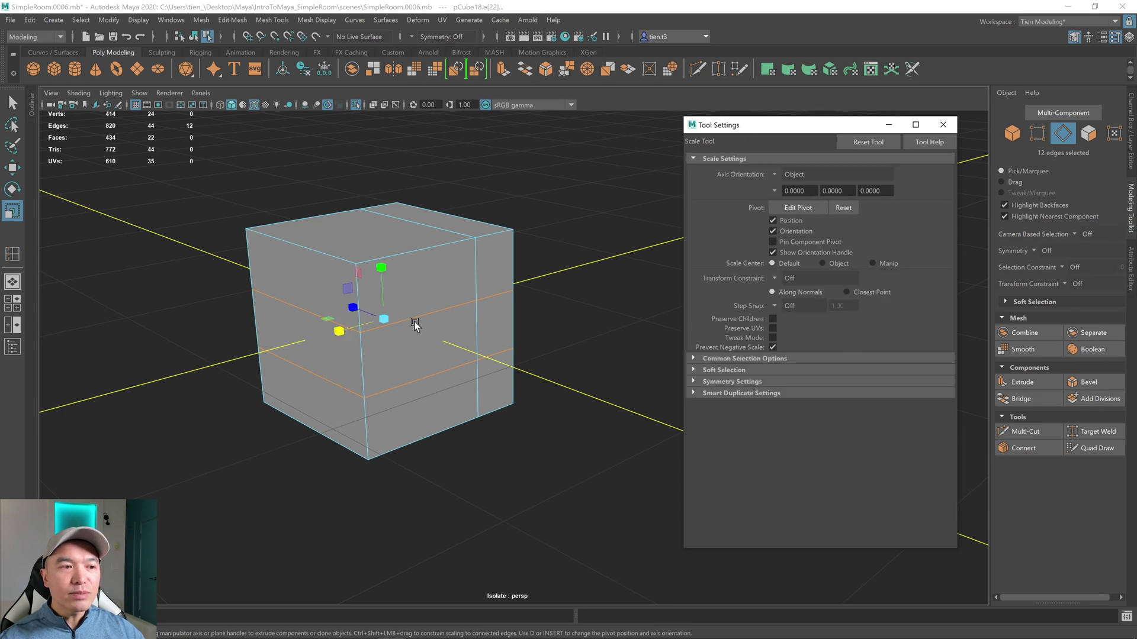
pyautogui.moveTo(381, 261); pyautogui.dragTo(382, 229)
pyautogui.keyDown('alt'); pyautogui.moveTo(509, 357); pyautogui.dragTo(476, 341); pyautogui.keyUp('alt')
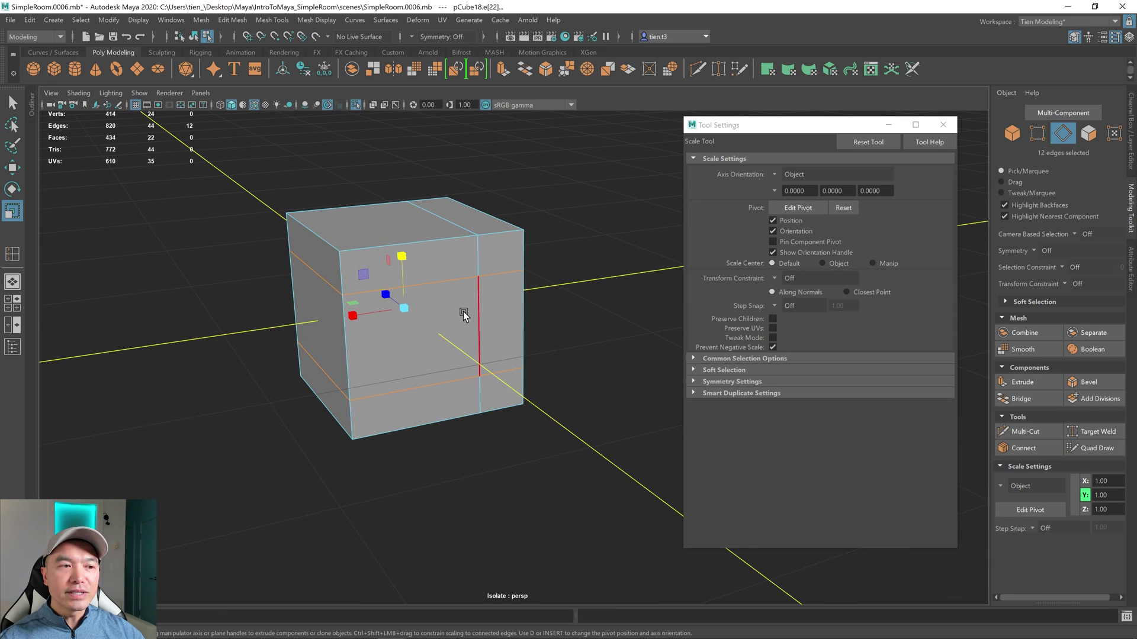
# Delete the whole cube and move the Tool Settings window further aside
pyautogui.moveTo(432, 225); pyautogui.dragTo(486, 193, button='right')
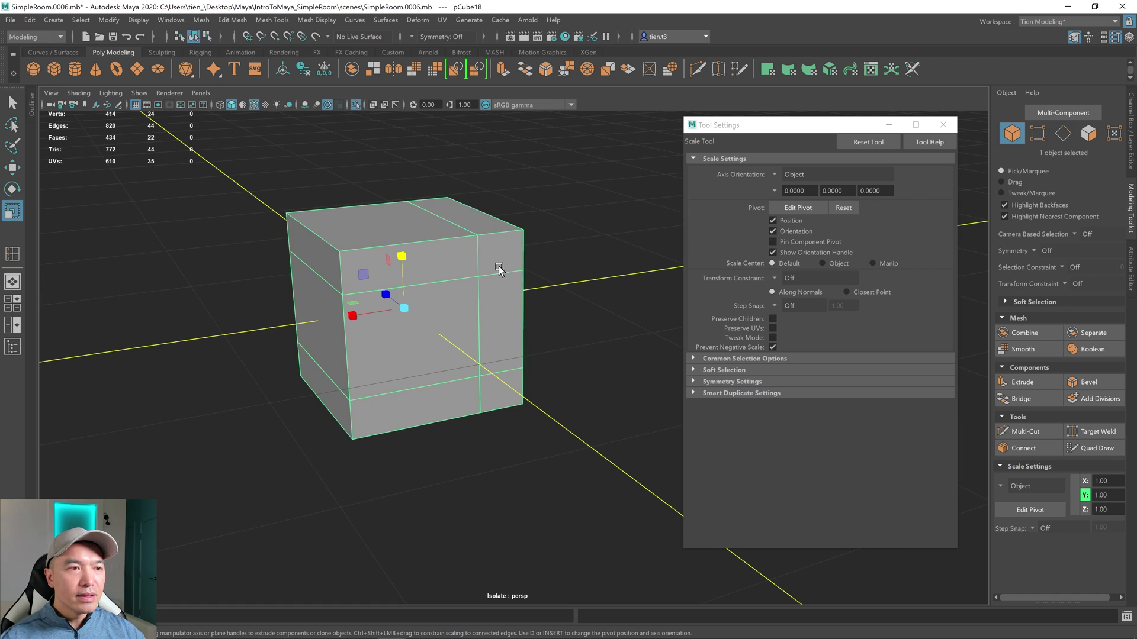
pyautogui.press('Delete')
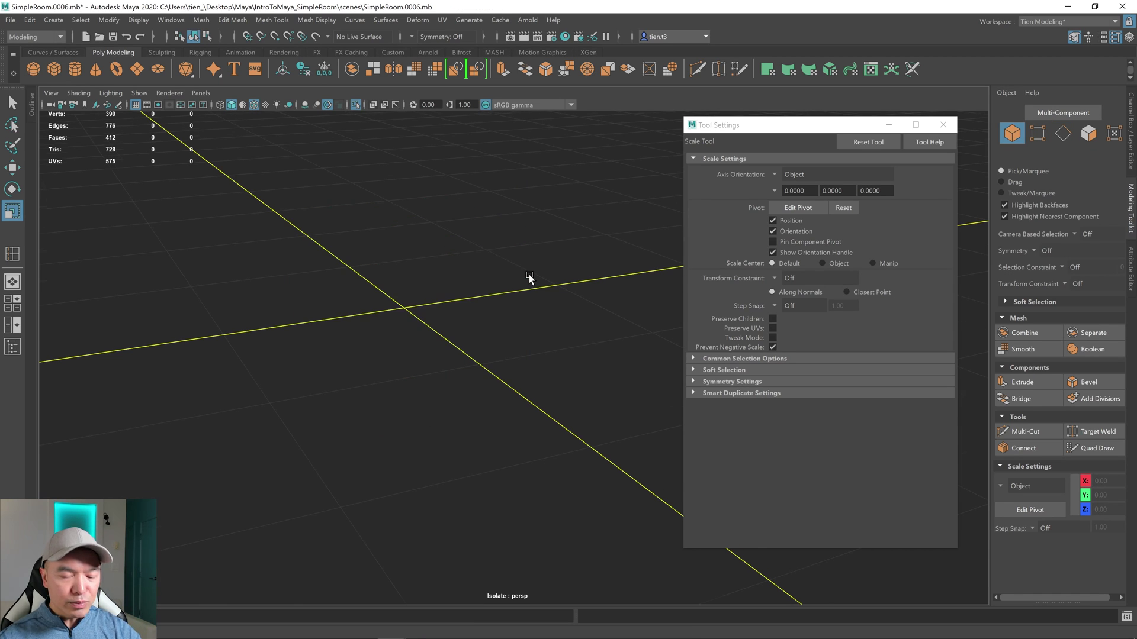
pyautogui.keyDown('alt'); pyautogui.moveTo(528, 274); pyautogui.dragTo(323, 314); pyautogui.keyUp('alt')
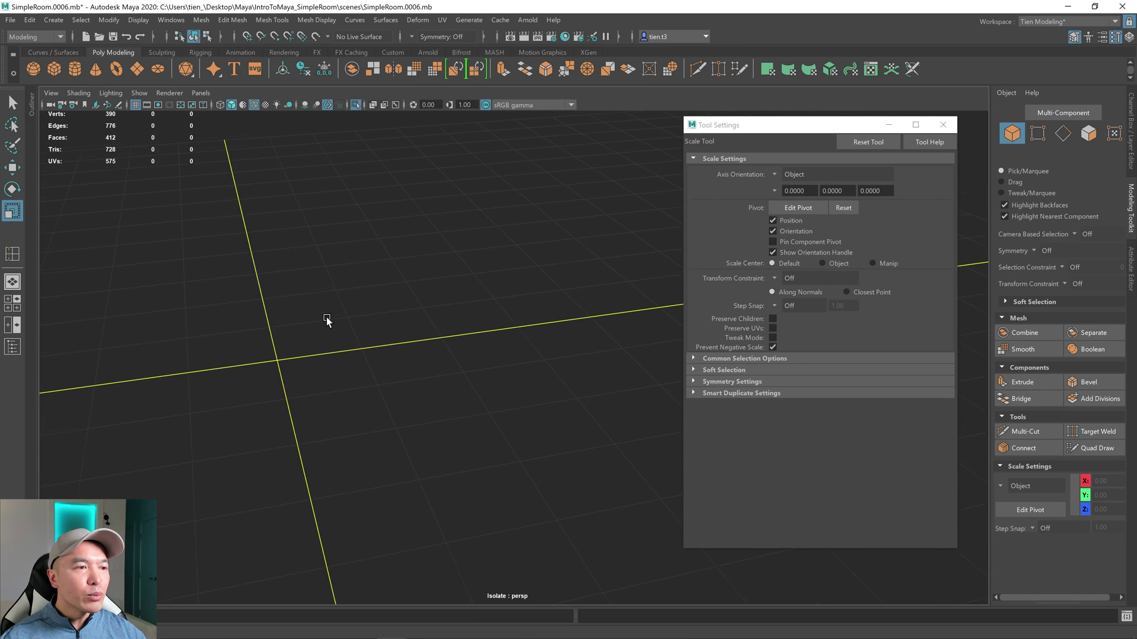
pyautogui.moveTo(846, 128); pyautogui.dragTo(942, 180)
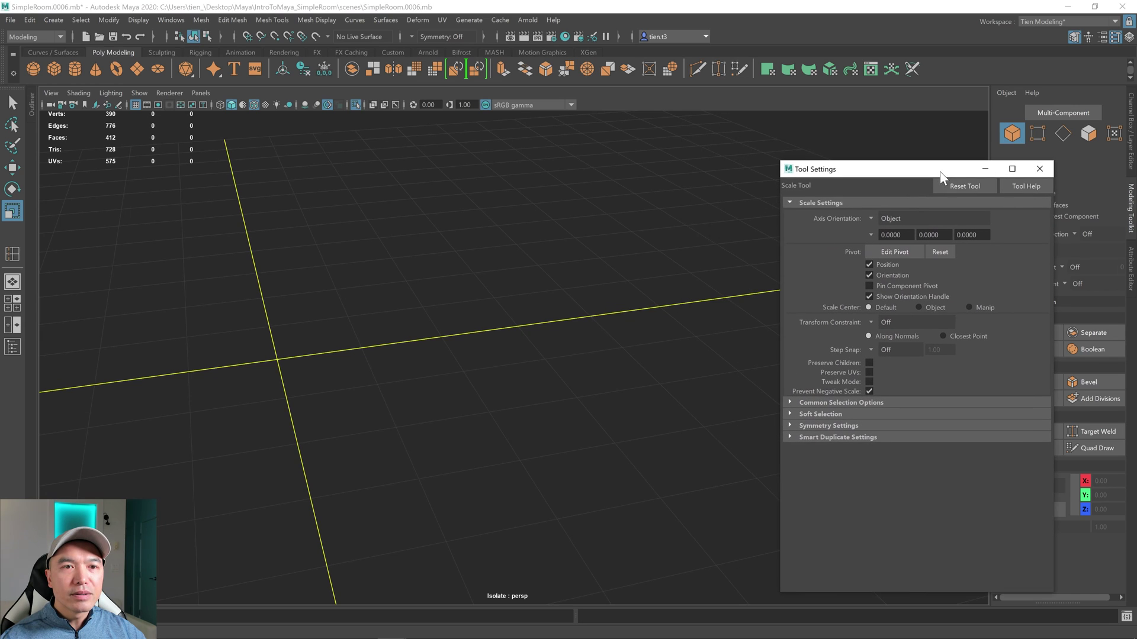
pyautogui.keyDown('alt'); pyautogui.moveTo(583, 188); pyautogui.dragTo(492, 219); pyautogui.keyUp('alt')
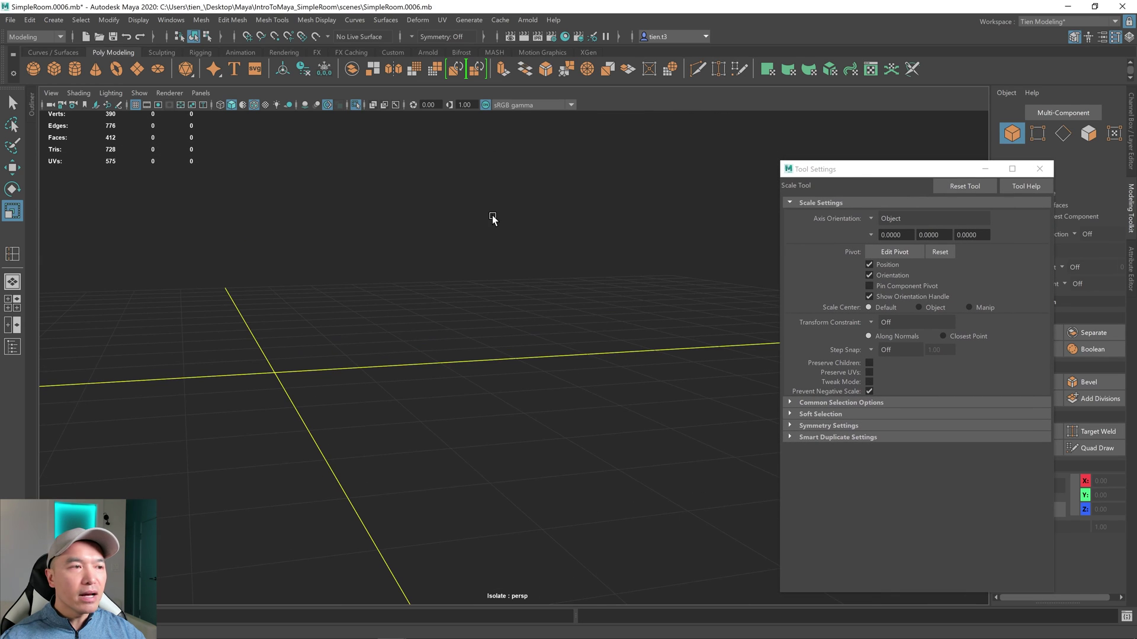
# Create a new polygon cube and stretch it along one horizontal axis into a long box
pyautogui.click(54, 68)
pyautogui.moveTo(218, 374); pyautogui.dragTo(33, 370)
pyautogui.keyDown('alt'); pyautogui.moveTo(457, 345); pyautogui.dragTo(556, 276); pyautogui.keyUp('alt')
pyautogui.moveTo(556, 276); pyautogui.dragTo(549, 241, button='right')
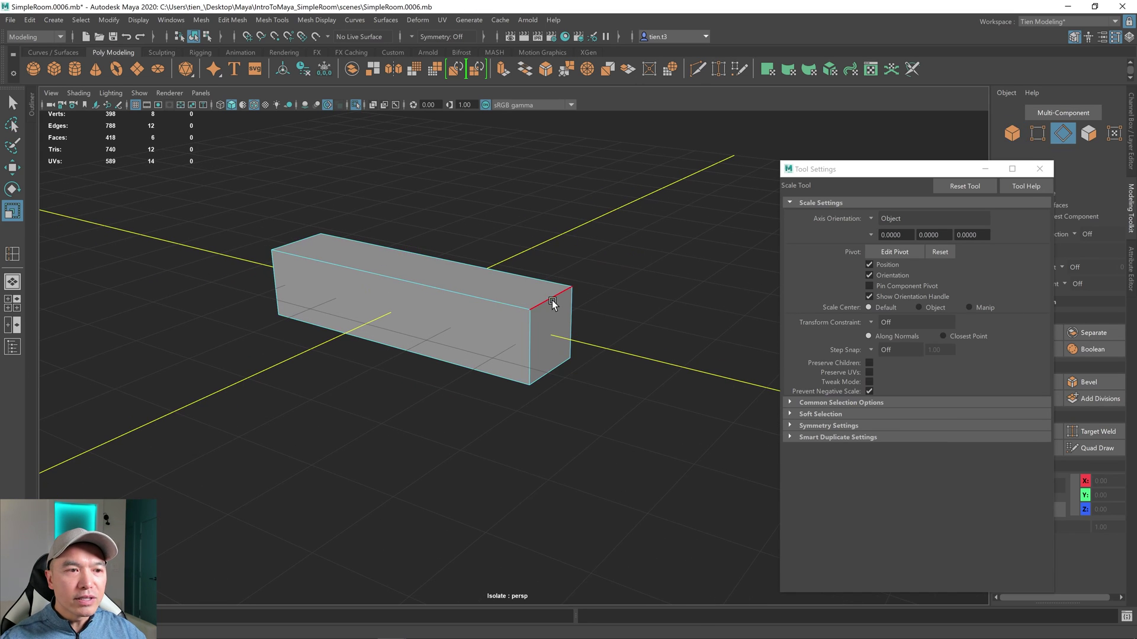
# Move the top edge at one end of the box inwards so that the end face slants
pyautogui.click(545, 302)
pyautogui.press('w')
pyautogui.moveTo(508, 287); pyautogui.dragTo(436, 286)
pyautogui.press('q')
pyautogui.moveTo(436, 287); pyautogui.dragTo(489, 249, button='right')
pyautogui.keyDown('alt'); pyautogui.moveTo(423, 328); pyautogui.dragTo(454, 354); pyautogui.keyUp('alt')
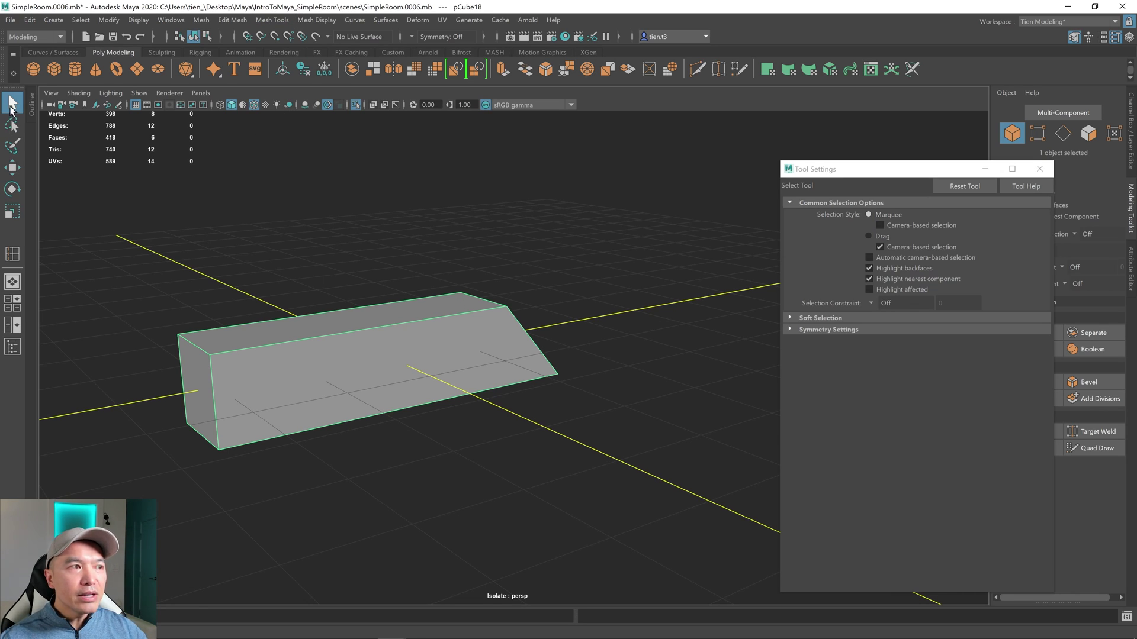
# Reactivate the Insert Edge Loop tool, reopen its settings and reset them to the defaults
pyautogui.click(10, 257)
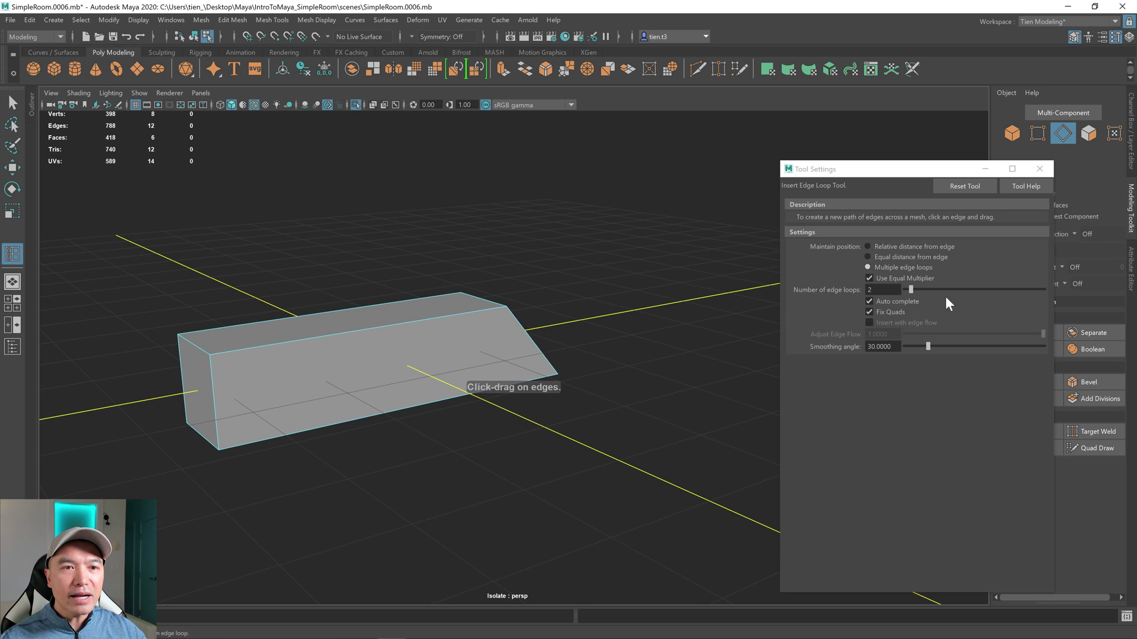
pyautogui.click(1041, 170)
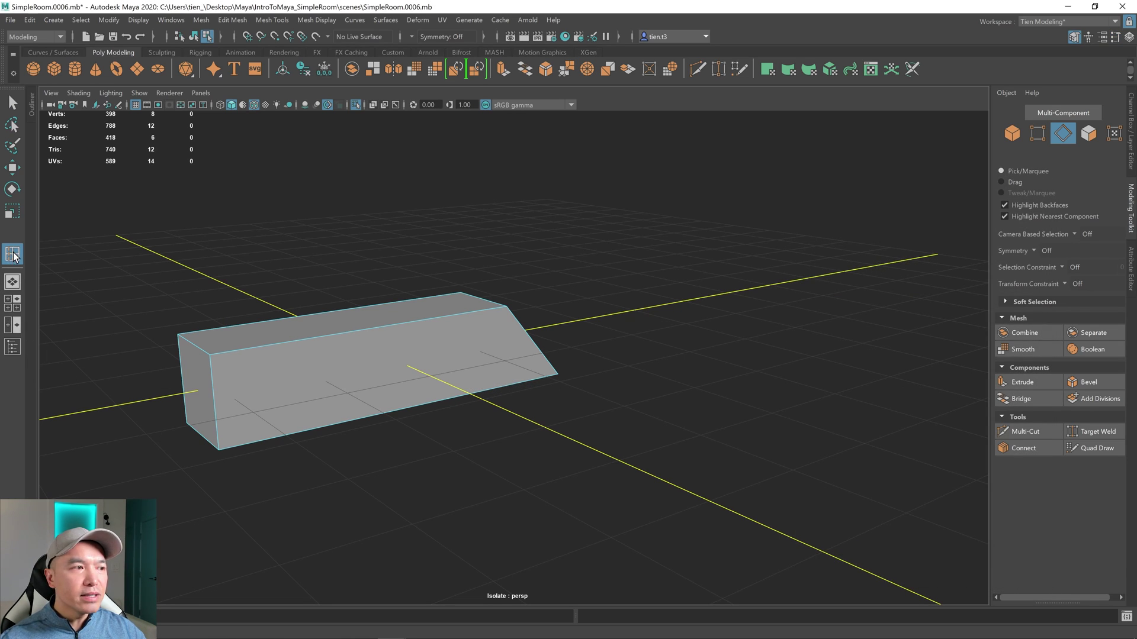
pyautogui.doubleClick(13, 255)
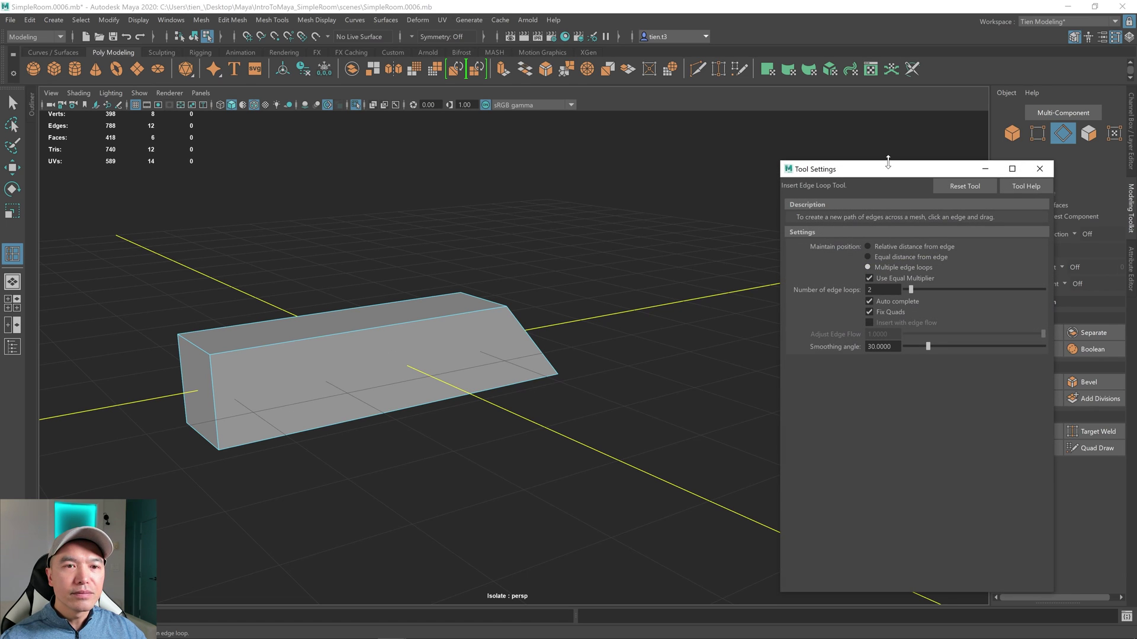
pyautogui.moveTo(875, 168); pyautogui.dragTo(821, 141)
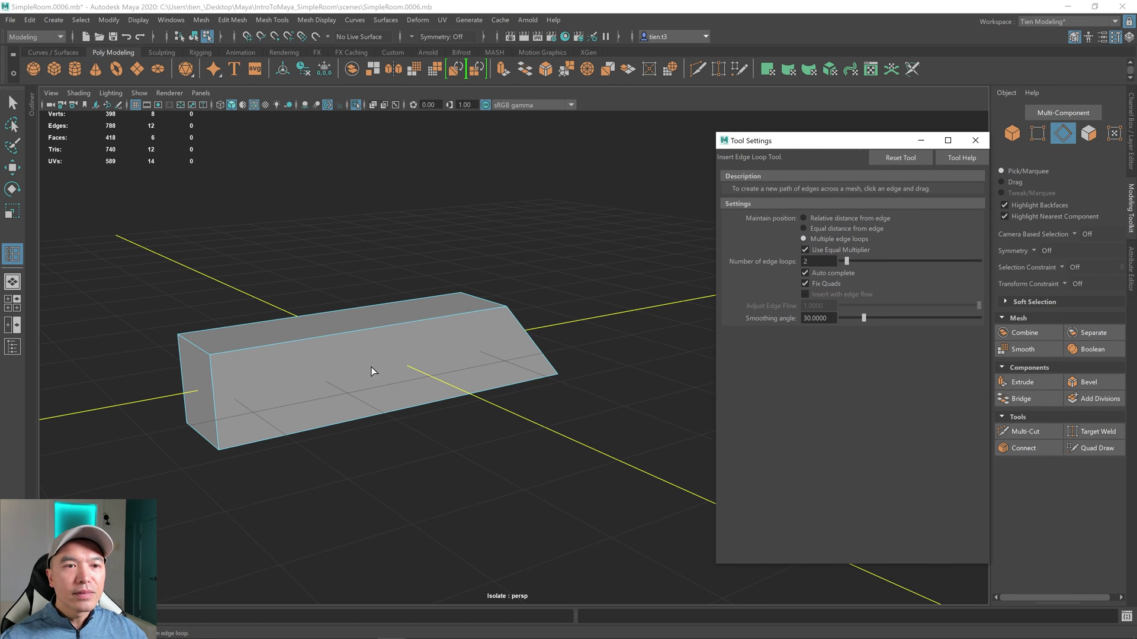
pyautogui.keyDown('alt'); pyautogui.moveTo(371, 368); pyautogui.dragTo(373, 368); pyautogui.keyUp('alt')
pyautogui.click(897, 154)
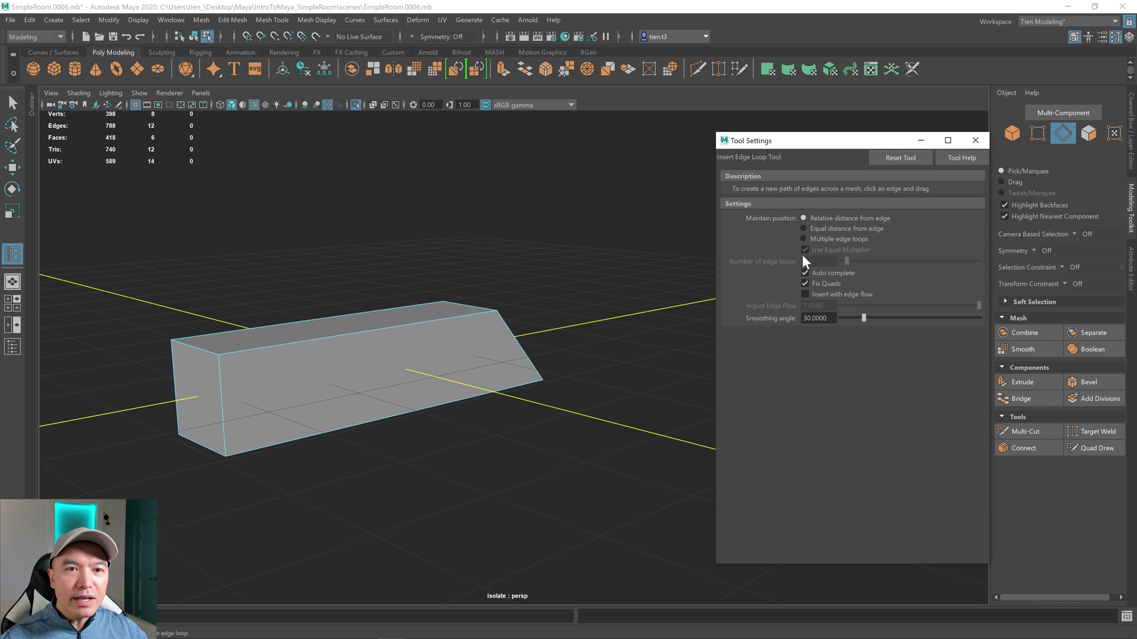
# Insert an edge loop close to the box's slanted end, using relative distance from edge
pyautogui.scroll(3, 376, 393)
pyautogui.keyDown('alt'); pyautogui.moveTo(374, 392); pyautogui.dragTo(471, 373, button='middle'); pyautogui.keyUp('alt')
pyautogui.keyDown('alt'); pyautogui.moveTo(471, 373); pyautogui.dragTo(233, 365); pyautogui.keyUp('alt')
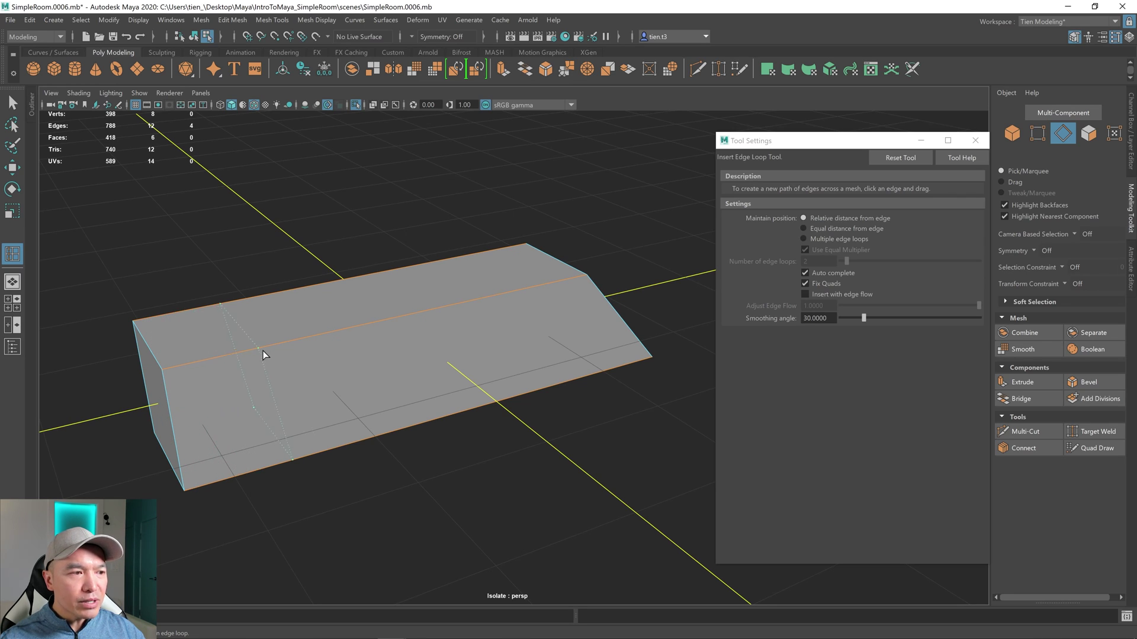
pyautogui.click(562, 308)
pyautogui.keyDown('alt'); pyautogui.moveTo(551, 446); pyautogui.dragTo(496, 432); pyautogui.keyUp('alt')
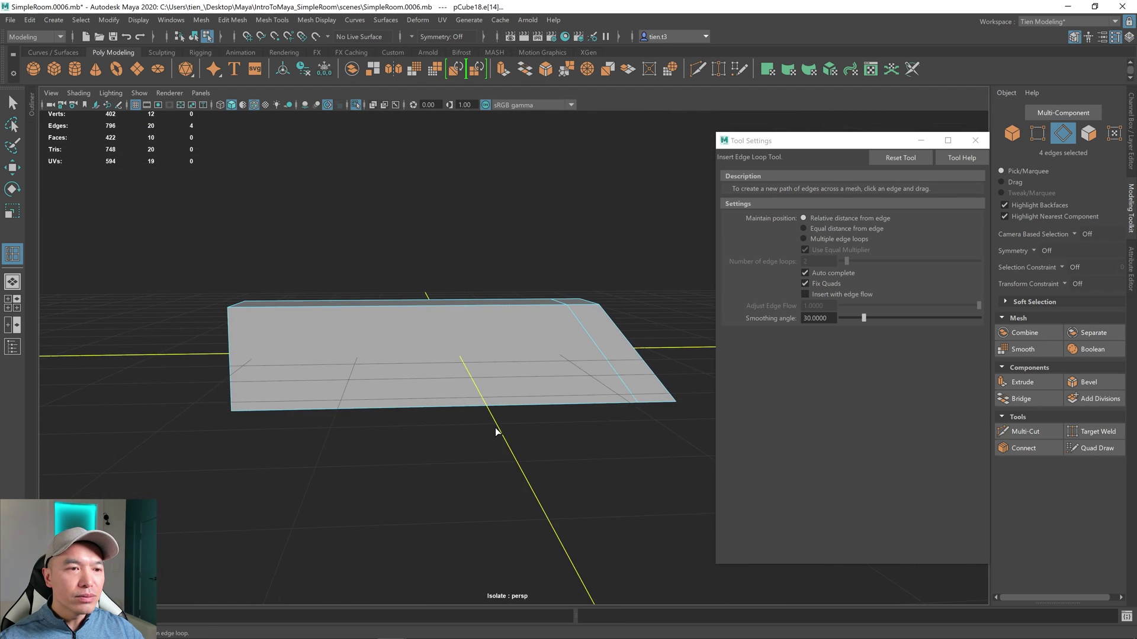
# Insert a second edge loop close to the box's straight vertical end
pyautogui.click(247, 307)
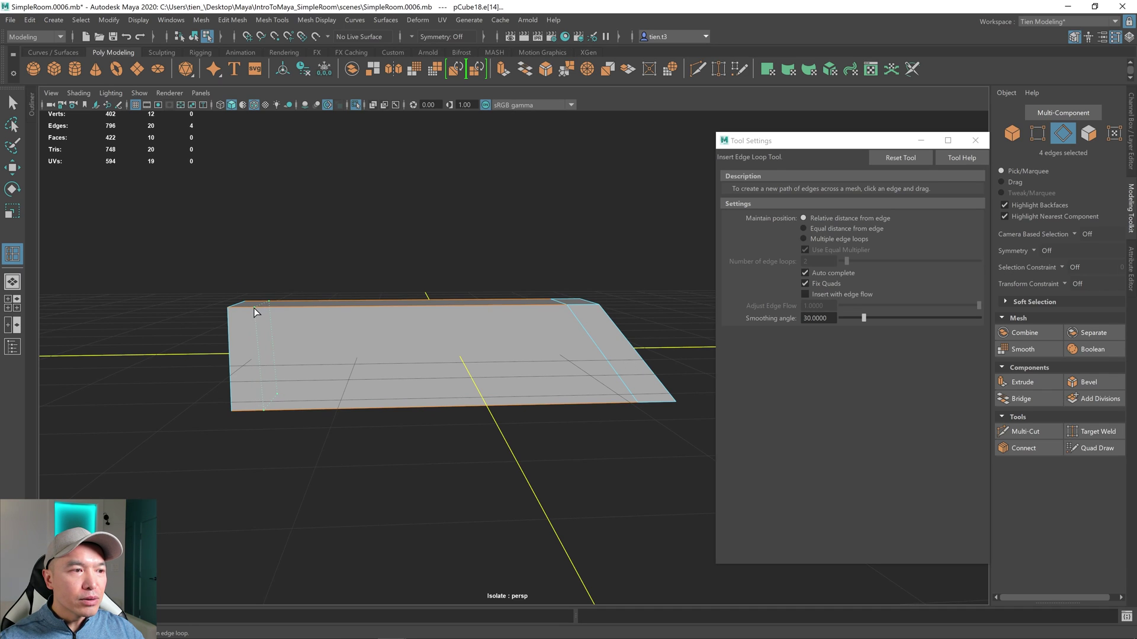
pyautogui.moveTo(254, 308); pyautogui.dragTo(253, 308)
pyautogui.keyDown('alt'); pyautogui.moveTo(353, 385); pyautogui.dragTo(372, 397); pyautogui.keyUp('alt')
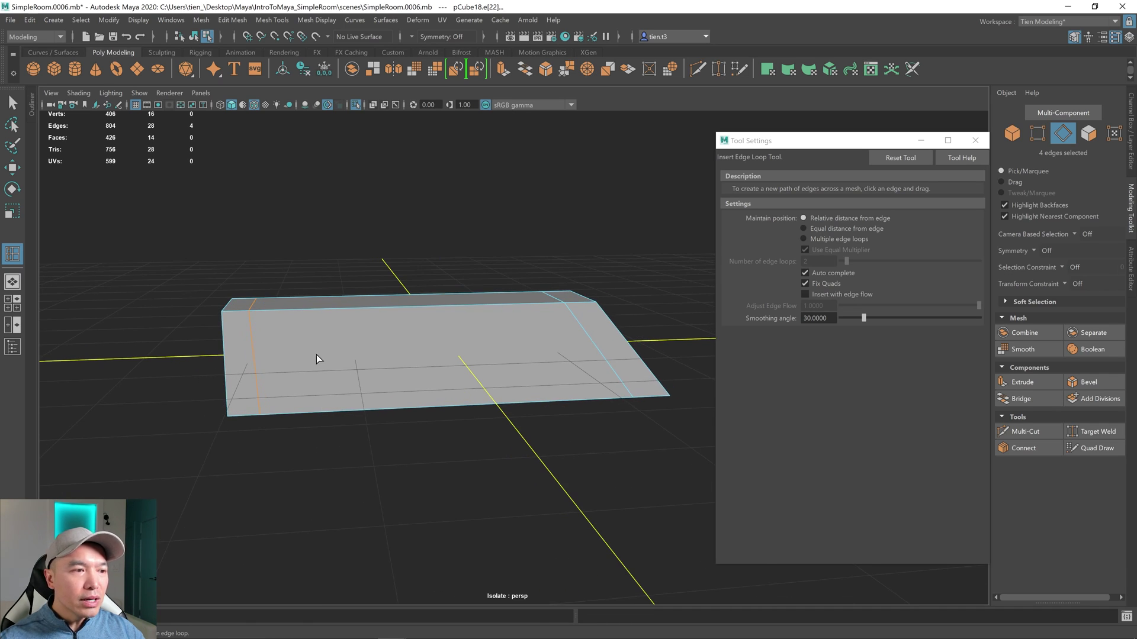
# Insert a third edge loop about midway between the two loops already on the box
pyautogui.keyDown('alt'); pyautogui.moveTo(316, 354); pyautogui.dragTo(262, 405); pyautogui.keyUp('alt')
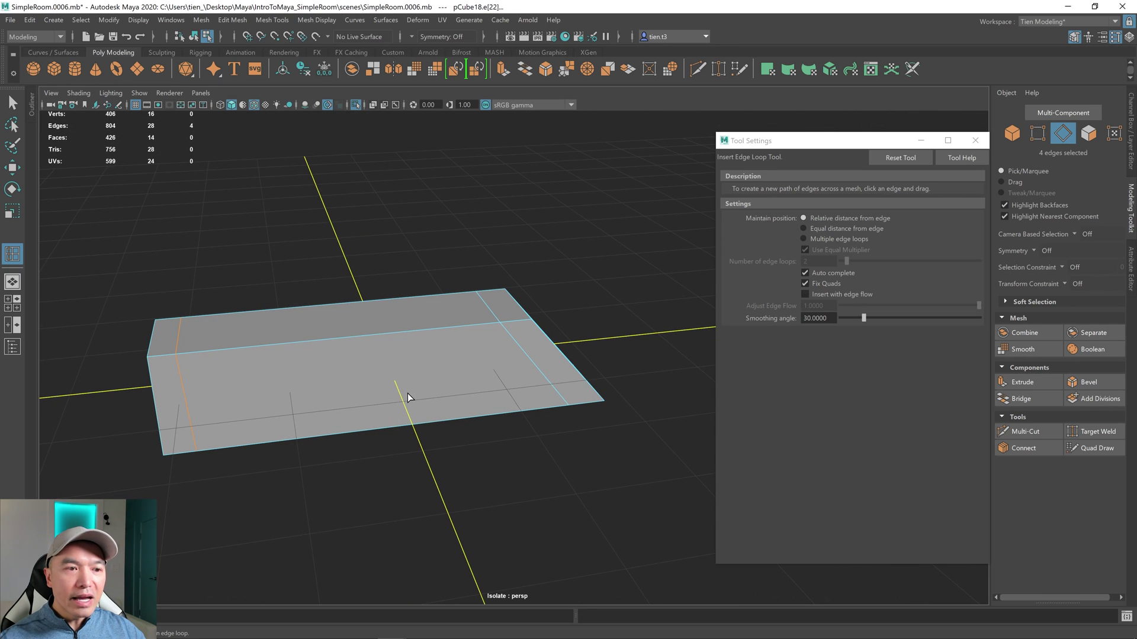
pyautogui.click(347, 337)
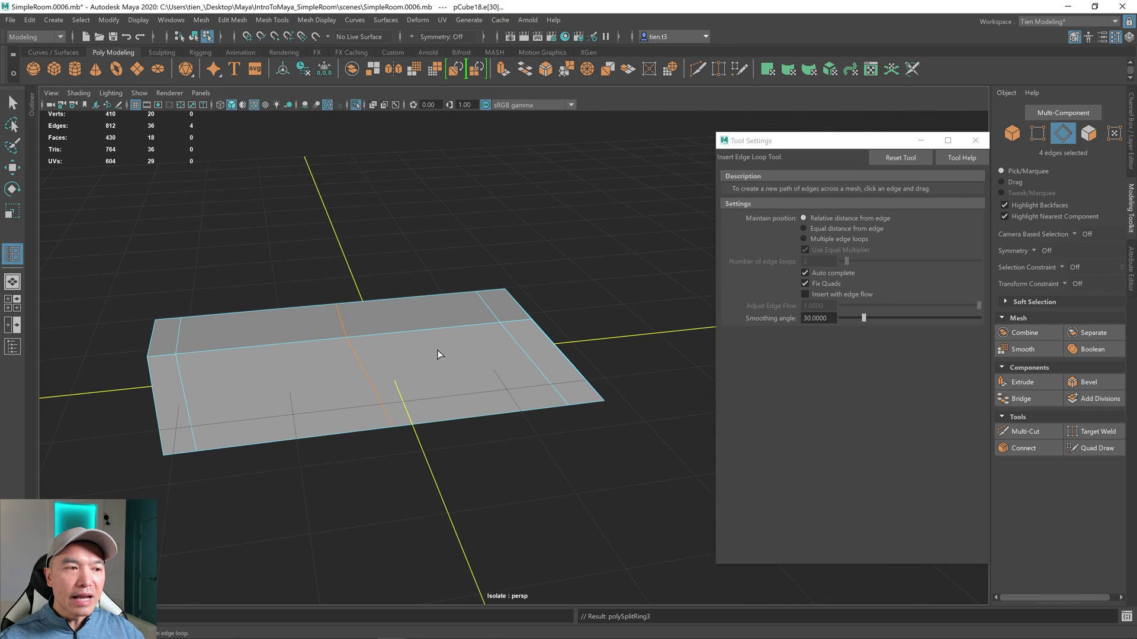
pyautogui.keyDown('alt'); pyautogui.moveTo(513, 404); pyautogui.dragTo(494, 405); pyautogui.keyUp('alt')
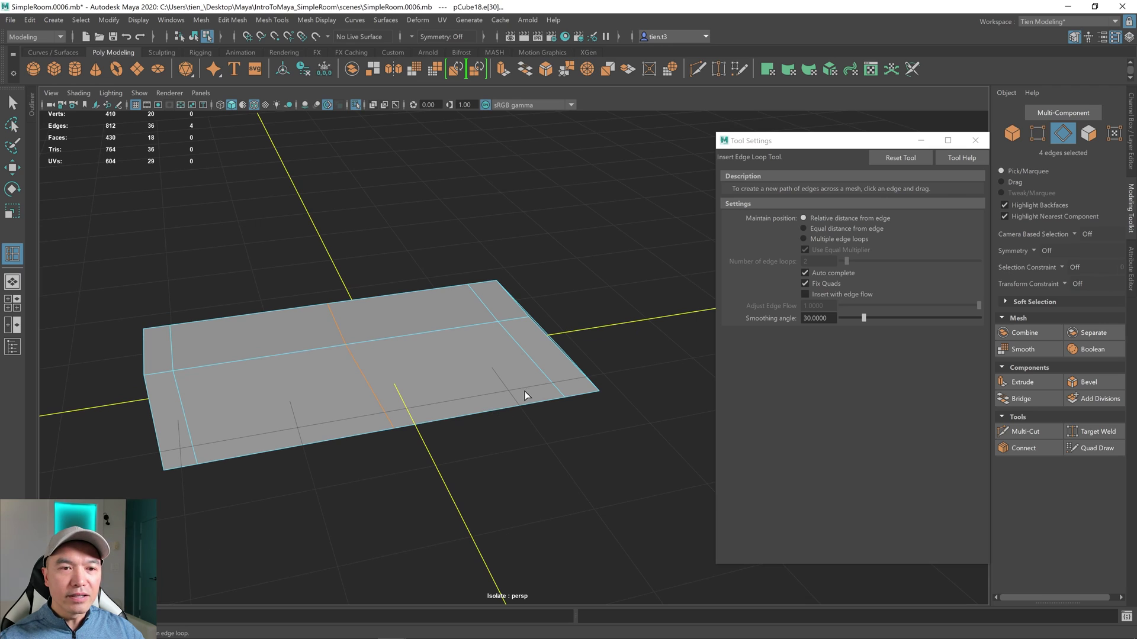
# Undo all three edge loops inserted on the box
pyautogui.hotkey('ctrl', 'z')
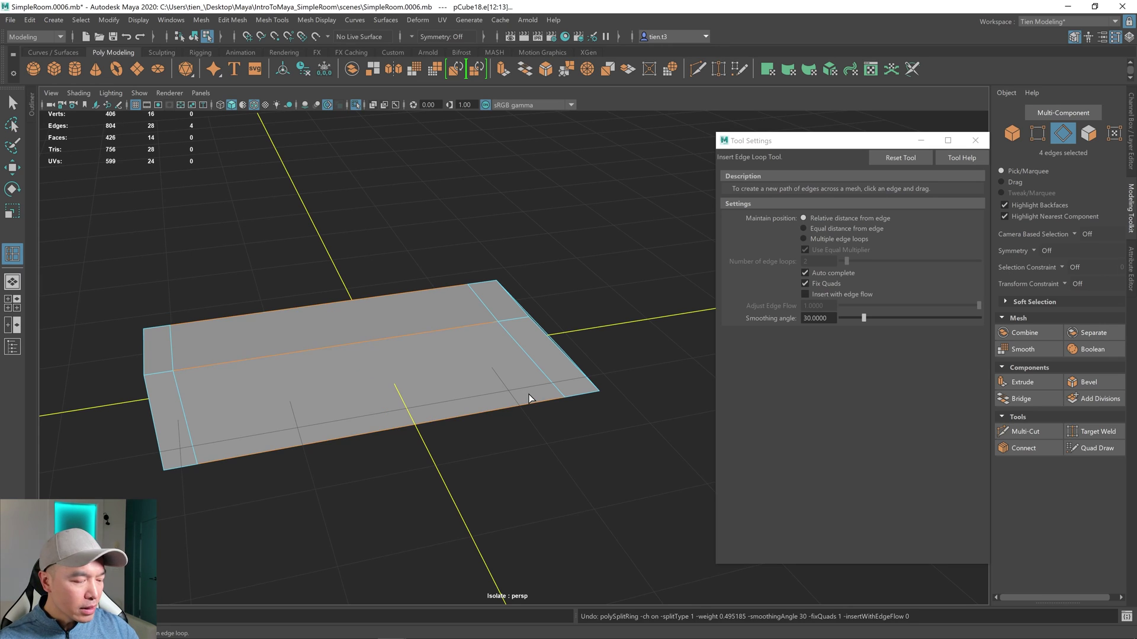
pyautogui.hotkey('ctrl', 'z')
pyautogui.hotkey('ctrl', 'z')
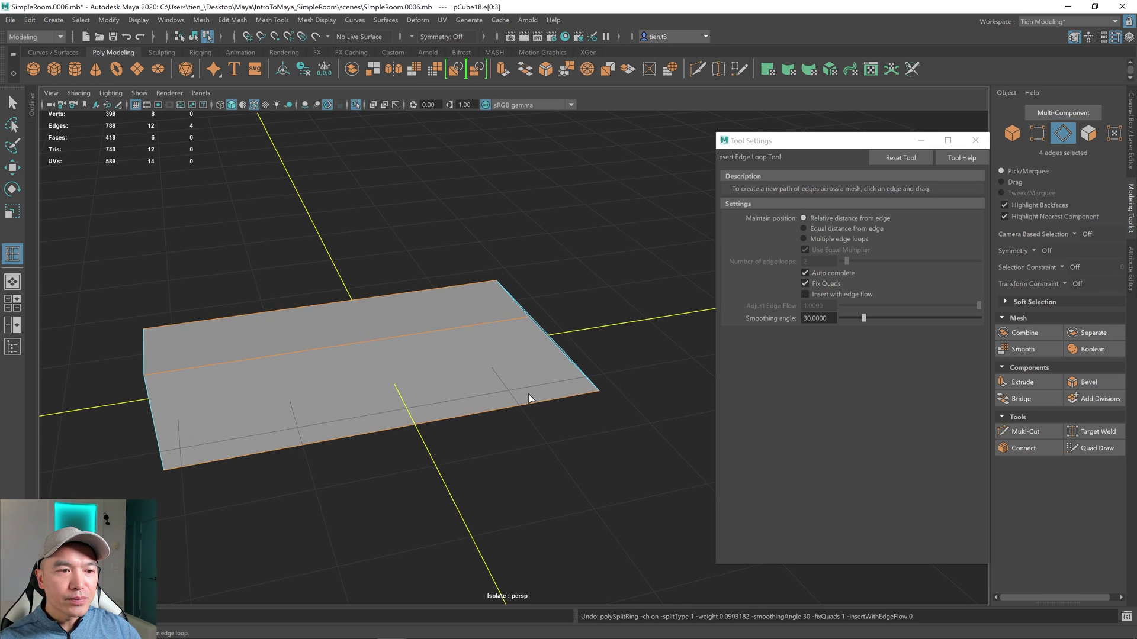
# Set the tool to maintain Equal distance from edge and insert an edge loop close to the box's slanted end
pyautogui.click(803, 228)
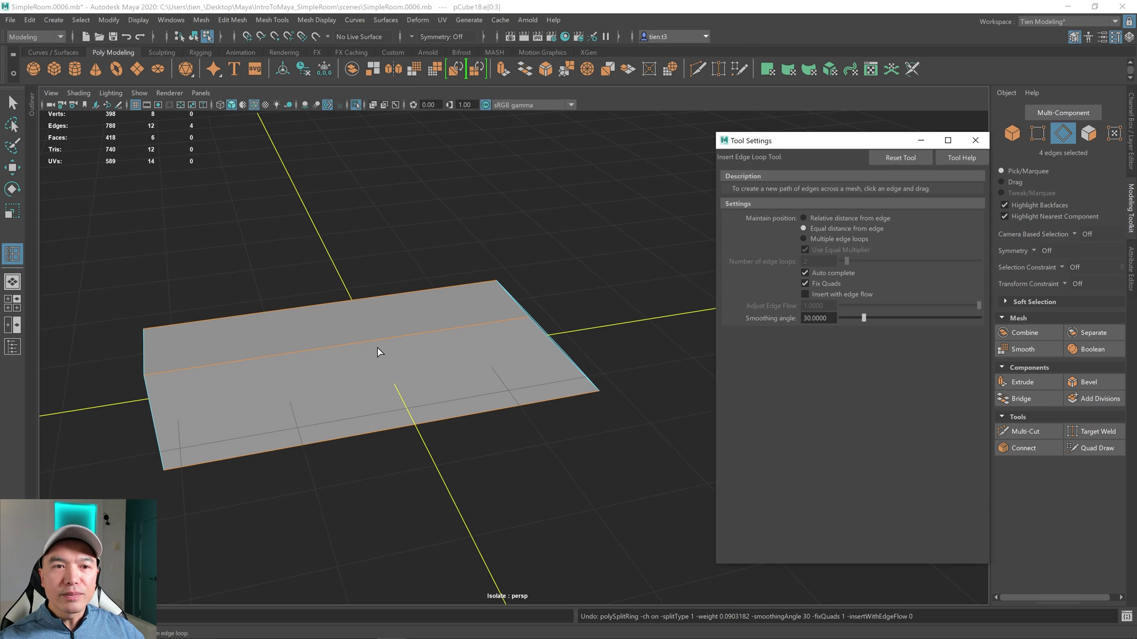
pyautogui.keyDown('alt'); pyautogui.moveTo(378, 347); pyautogui.dragTo(383, 341); pyautogui.keyUp('alt')
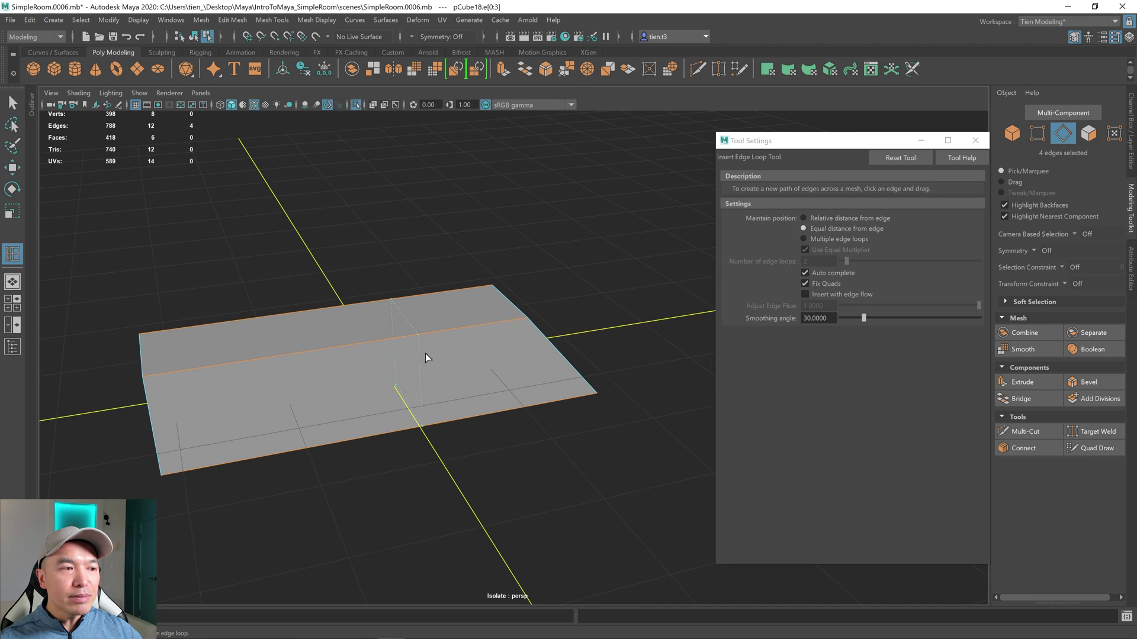
pyautogui.click(515, 348)
pyautogui.keyDown('alt'); pyautogui.moveTo(499, 388); pyautogui.dragTo(472, 379); pyautogui.keyUp('alt')
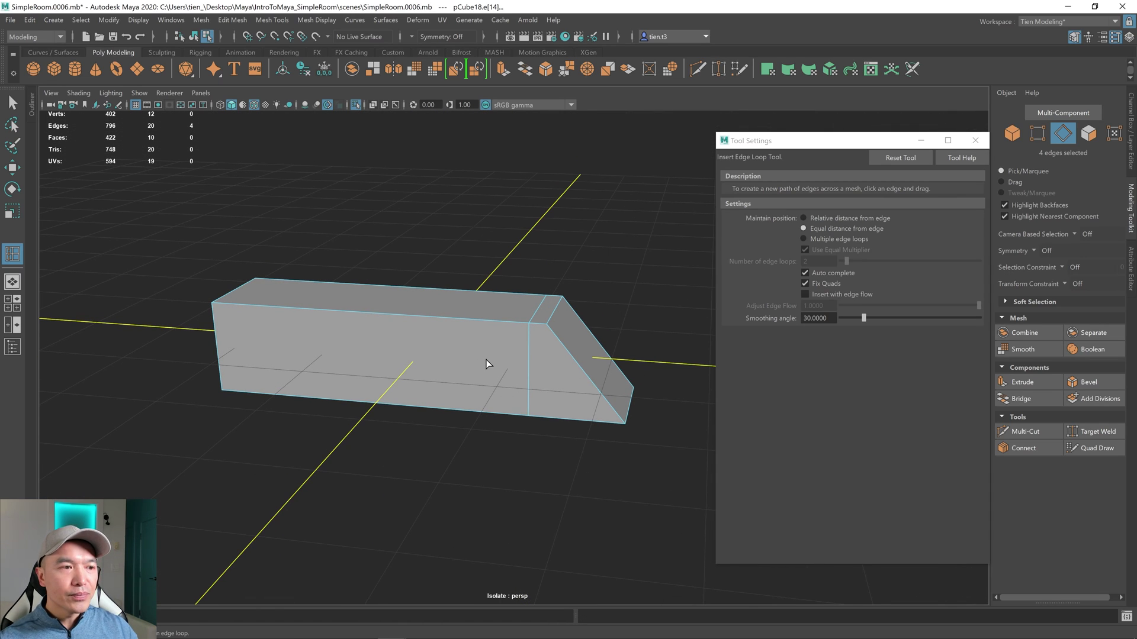
# Undo the loop at the slanted end and insert an equal-distance loop near the top of the straight vertical end instead
pyautogui.hotkey('ctrl', 'z')
pyautogui.keyDown('alt'); pyautogui.moveTo(486, 360); pyautogui.dragTo(390, 314); pyautogui.keyUp('alt')
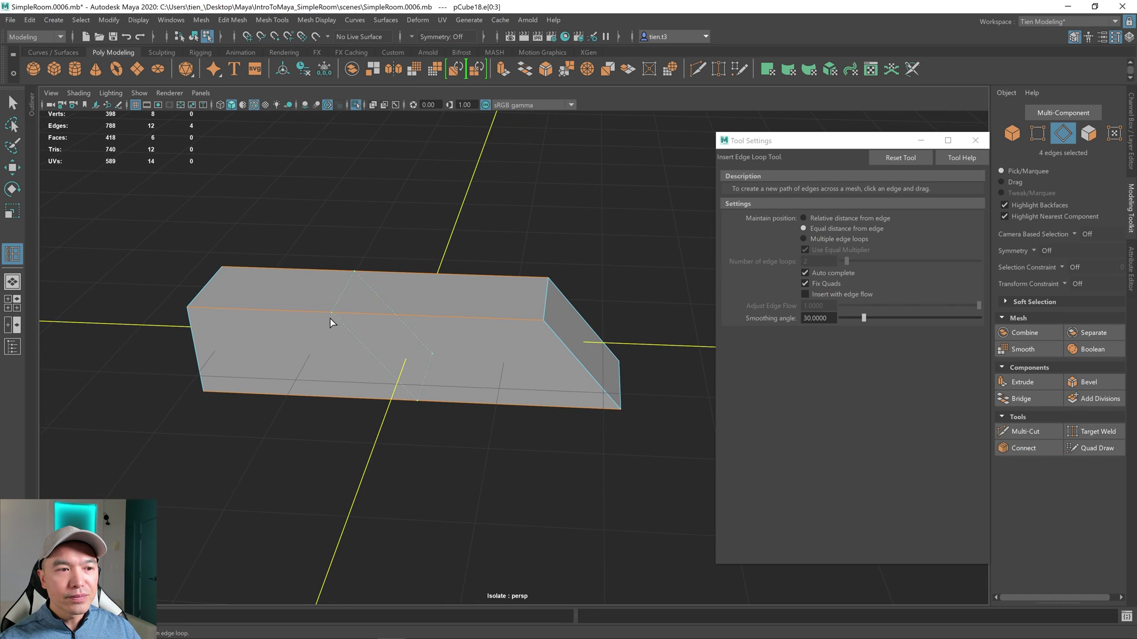
pyautogui.click(198, 315)
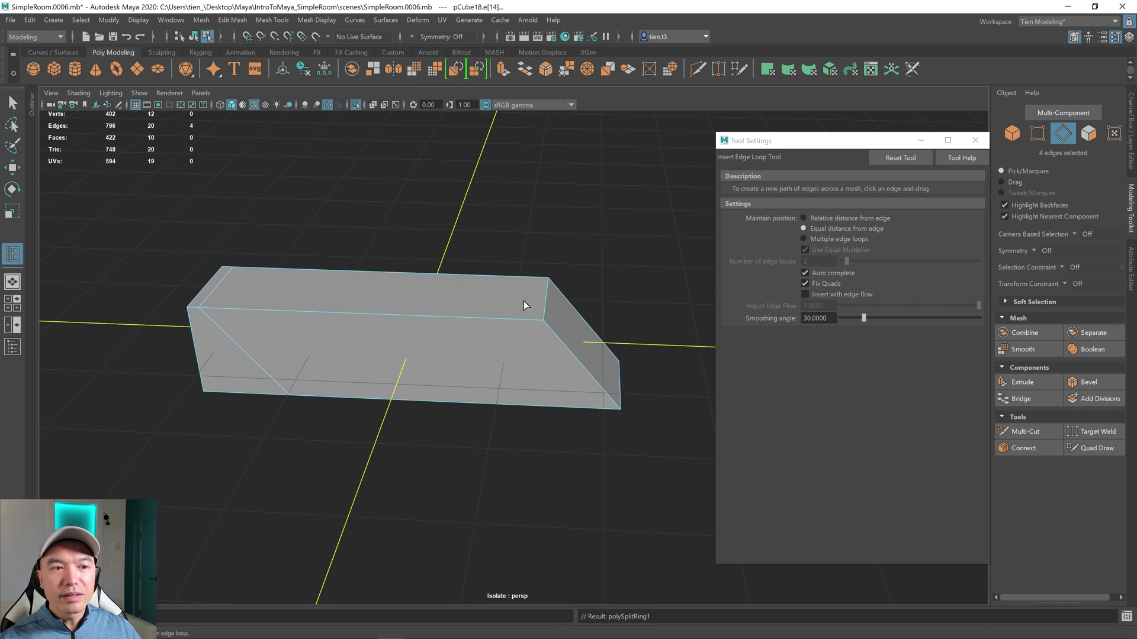
pyautogui.keyDown('alt'); pyautogui.moveTo(559, 435); pyautogui.dragTo(557, 415); pyautogui.keyUp('alt')
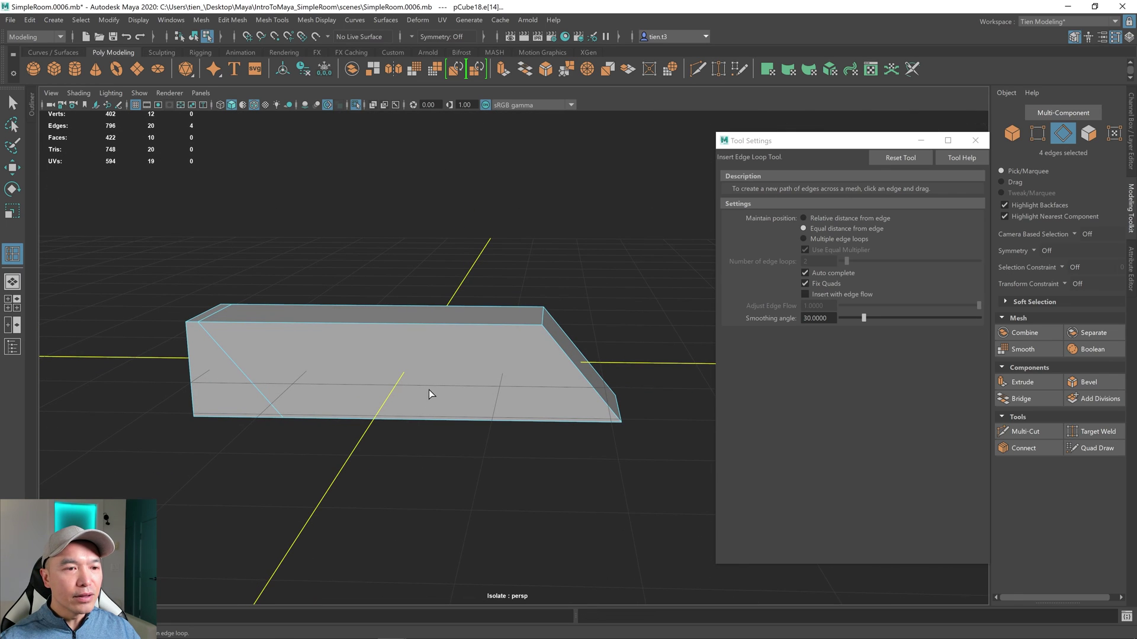
pyautogui.keyDown('alt'); pyautogui.moveTo(429, 390); pyautogui.dragTo(495, 414); pyautogui.keyUp('alt')
# Leave the edge loop tool, delete the slanted box and close the tool settings
pyautogui.press('q')
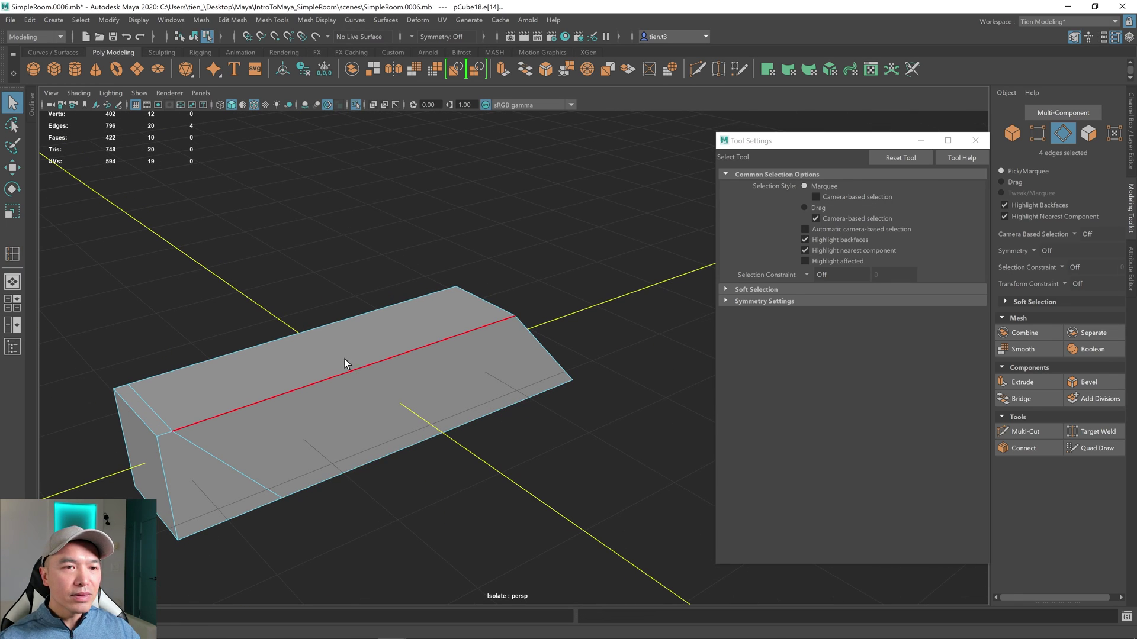
pyautogui.moveTo(344, 359); pyautogui.dragTo(417, 283, button='right')
pyautogui.scroll(-2, 426, 350)
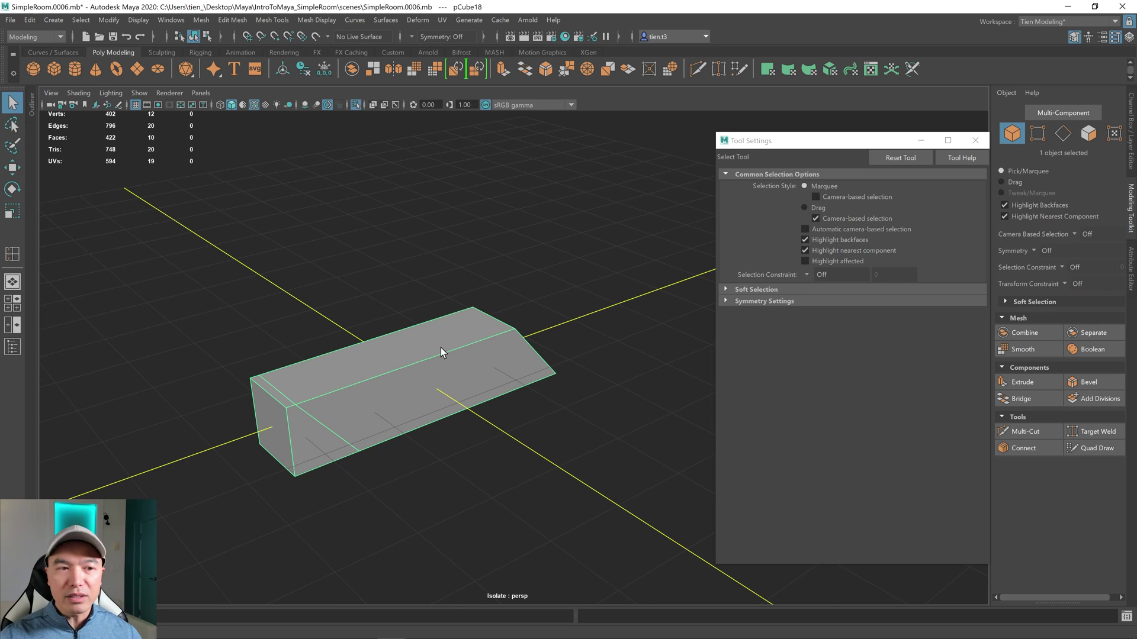
pyautogui.press('Delete')
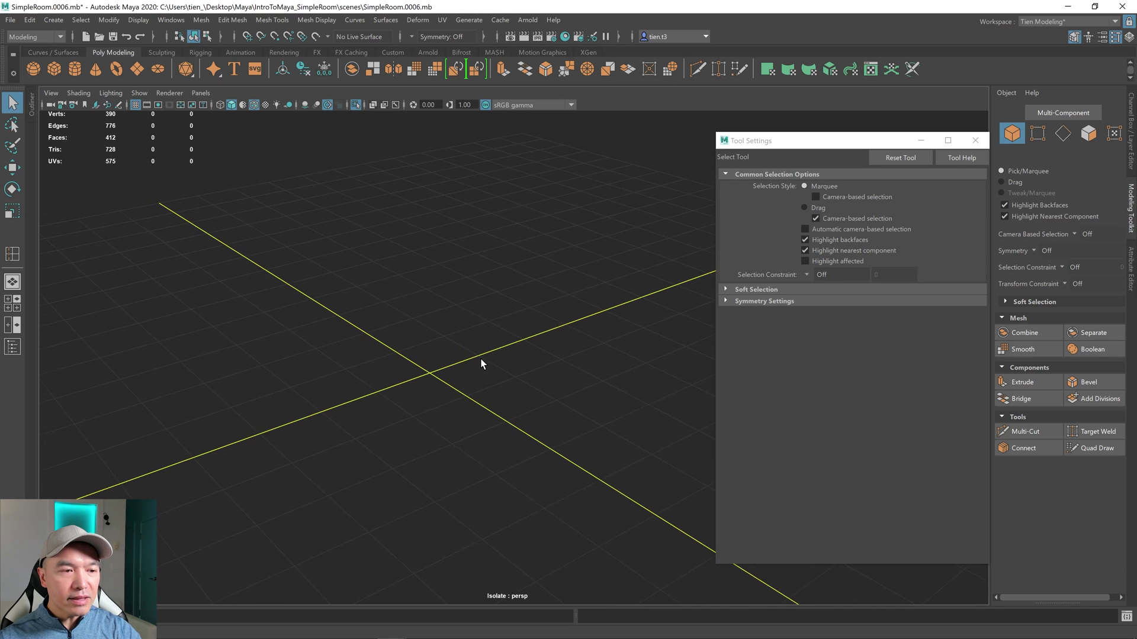
pyautogui.click(975, 140)
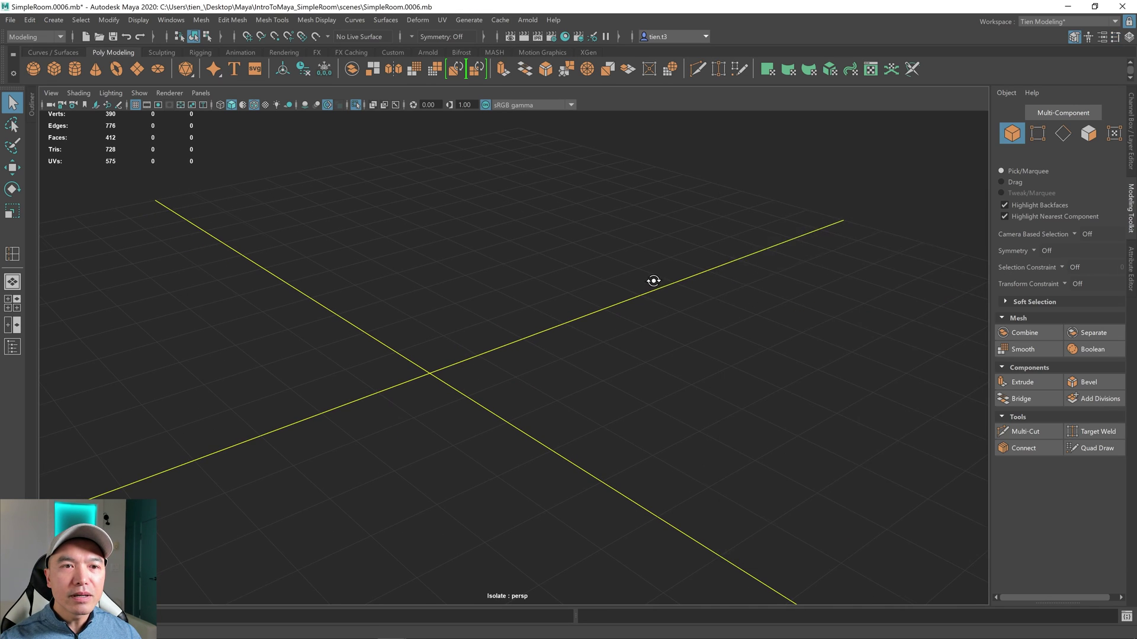
# Create a new polygon cube at the centre of the grid
pyautogui.keyDown('alt'); pyautogui.moveTo(653, 280); pyautogui.dragTo(675, 275); pyautogui.keyUp('alt')
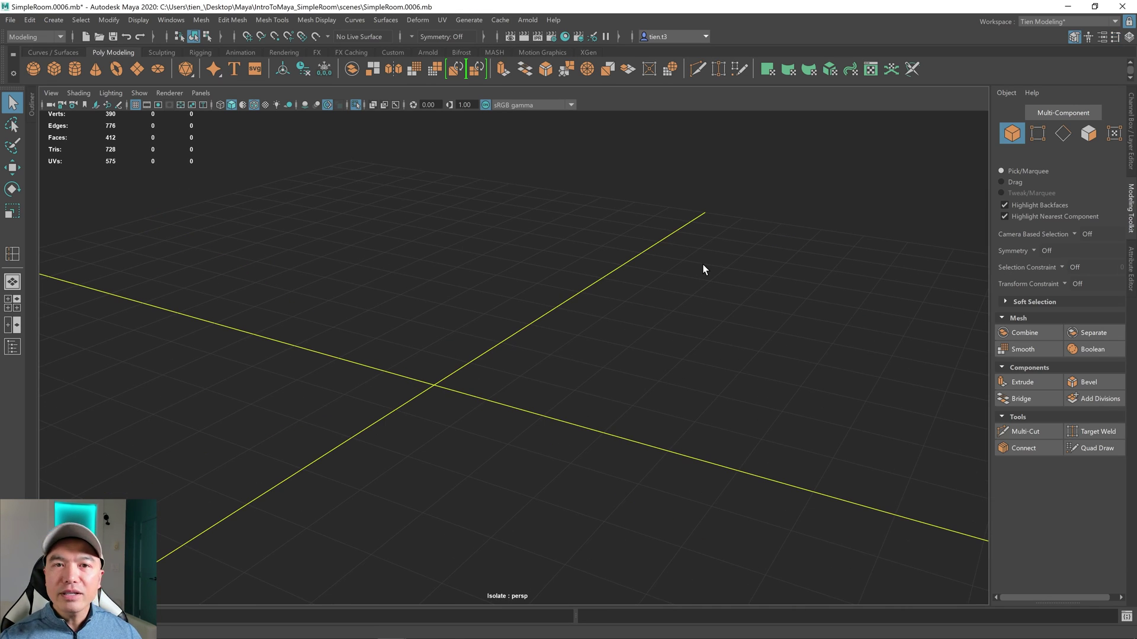
pyautogui.keyDown('alt'); pyautogui.moveTo(678, 303); pyautogui.dragTo(581, 356); pyautogui.keyUp('alt')
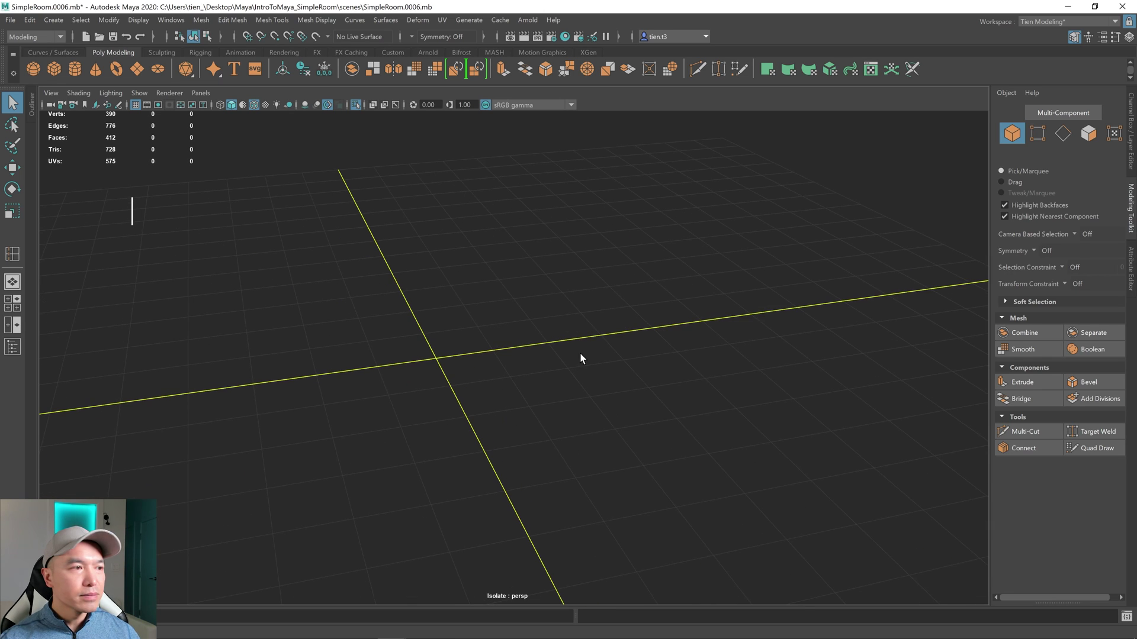
pyautogui.keyDown('alt'); pyautogui.moveTo(509, 345); pyautogui.dragTo(496, 339); pyautogui.keyUp('alt')
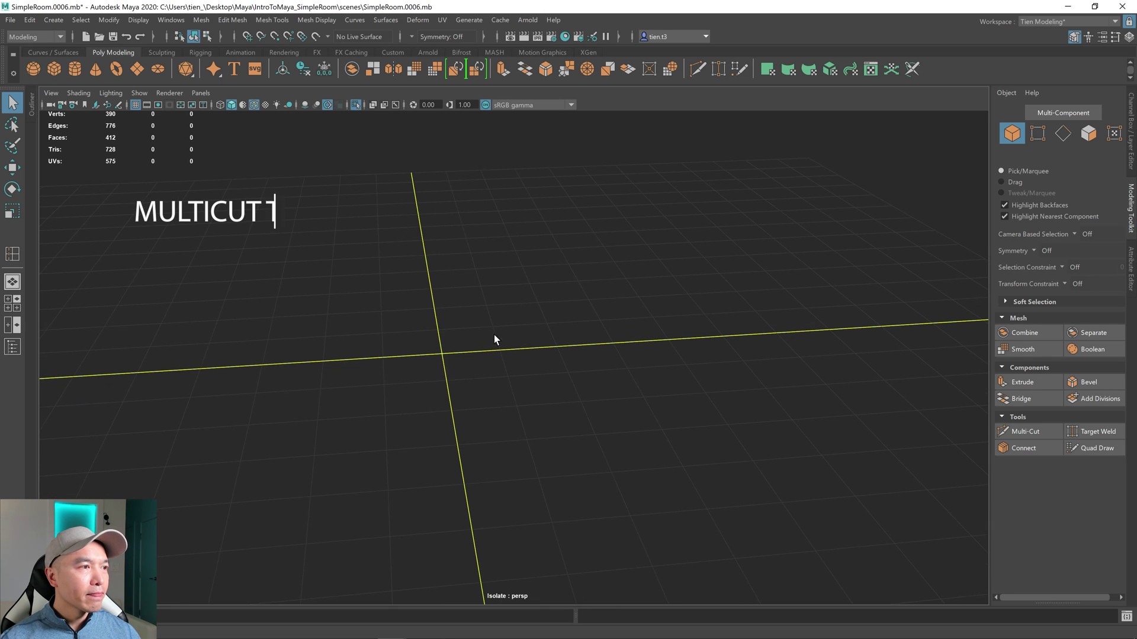
pyautogui.click(54, 68)
pyautogui.scroll(5, 521, 370)
pyautogui.keyDown('alt'); pyautogui.moveTo(518, 370); pyautogui.dragTo(550, 354); pyautogui.keyUp('alt')
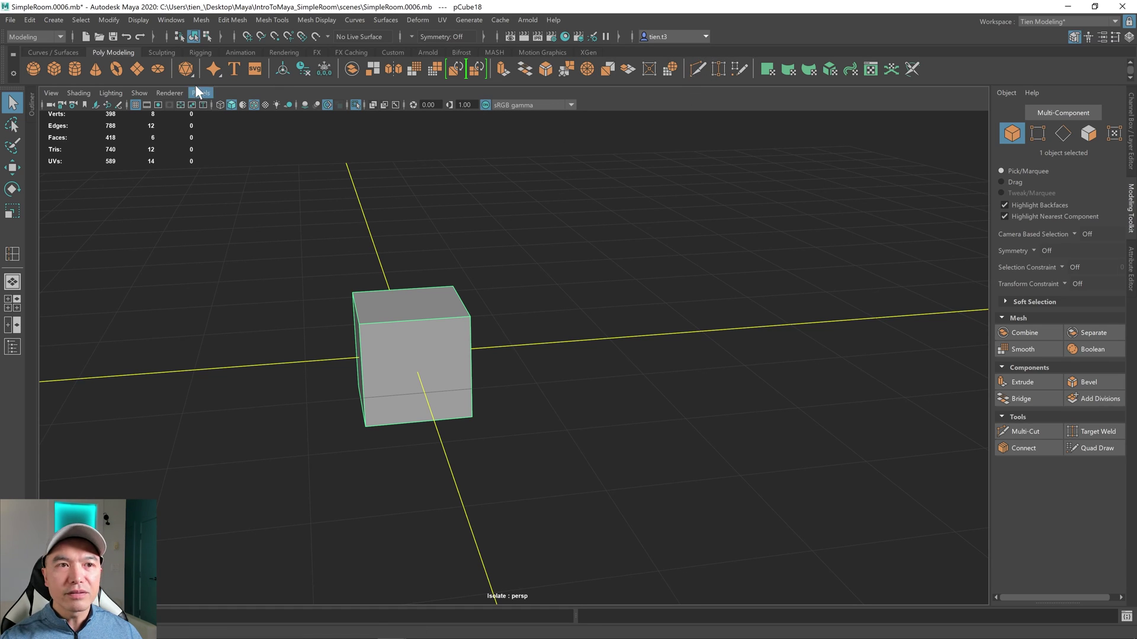
# Activate the Multi-Cut tool and try starting a cut from the cube's nearest upper corner
pyautogui.click(279, 22)
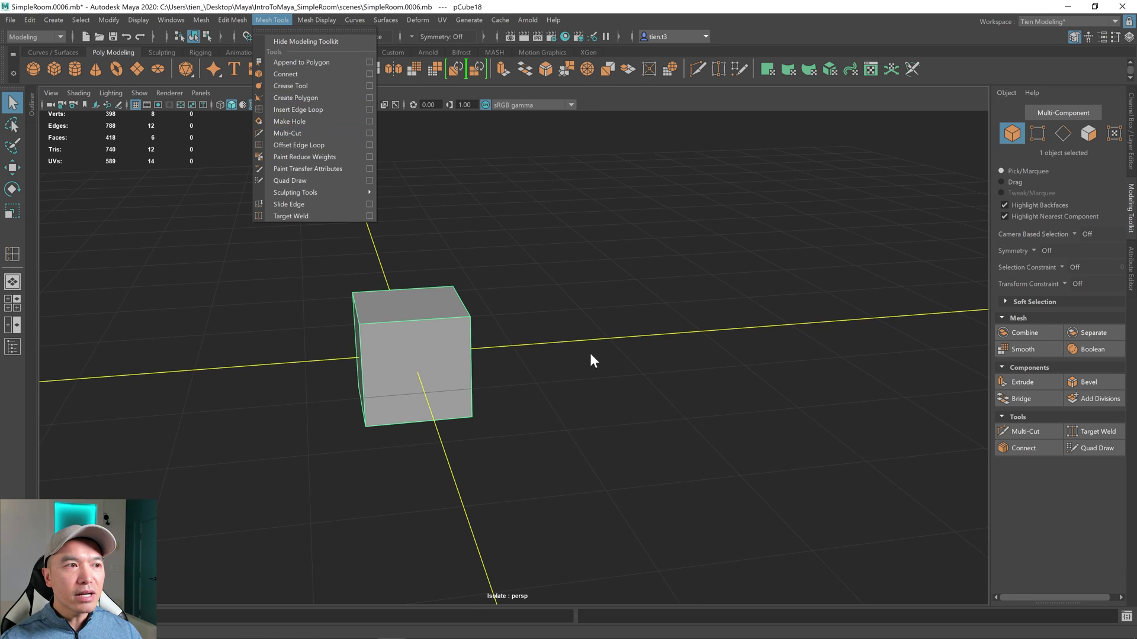
pyautogui.click(439, 356)
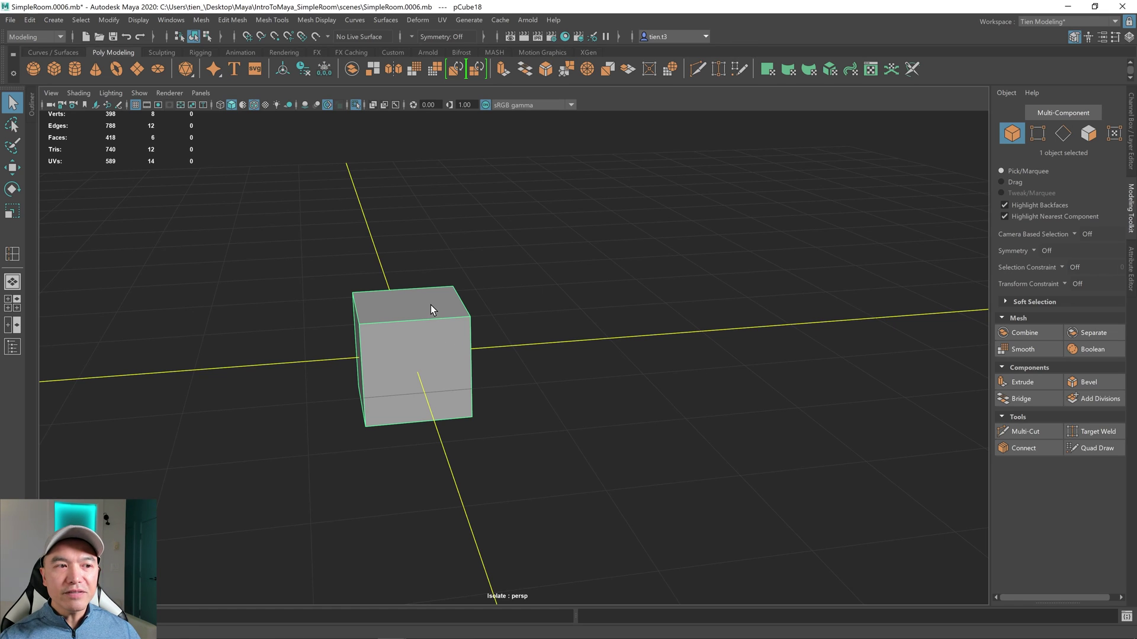
pyautogui.keyDown('shift'); pyautogui.moveTo(432, 304); pyautogui.dragTo(350, 304, button='right'); pyautogui.keyUp('shift')
pyautogui.scroll(4, 348, 309)
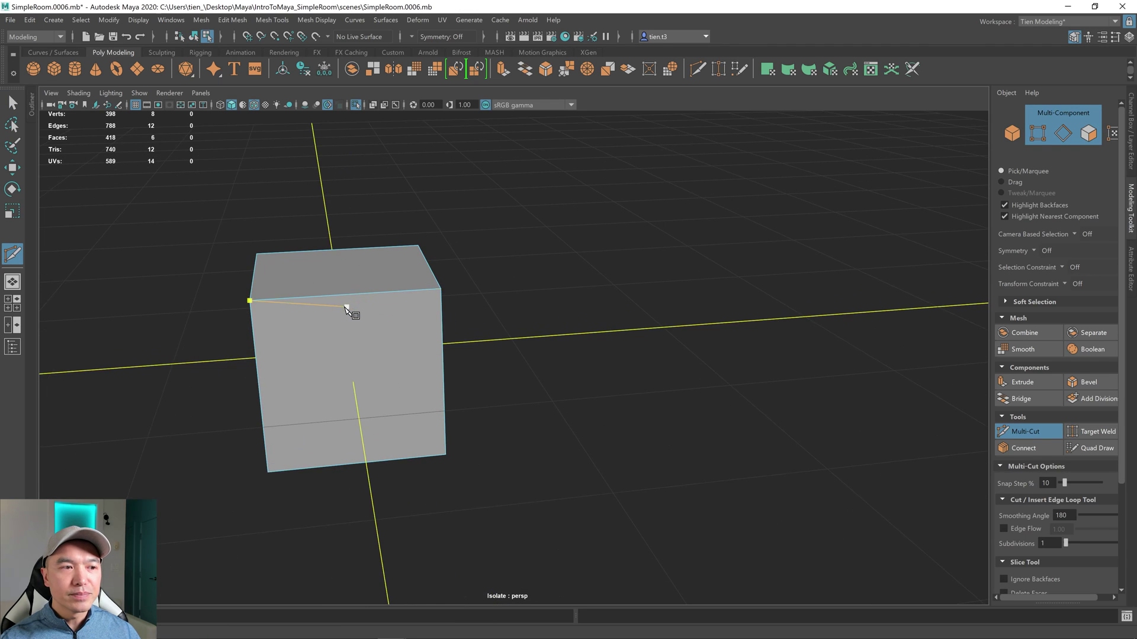
pyautogui.keyDown('alt'); pyautogui.moveTo(355, 323); pyautogui.dragTo(440, 309); pyautogui.keyUp('alt')
pyautogui.click(372, 276)
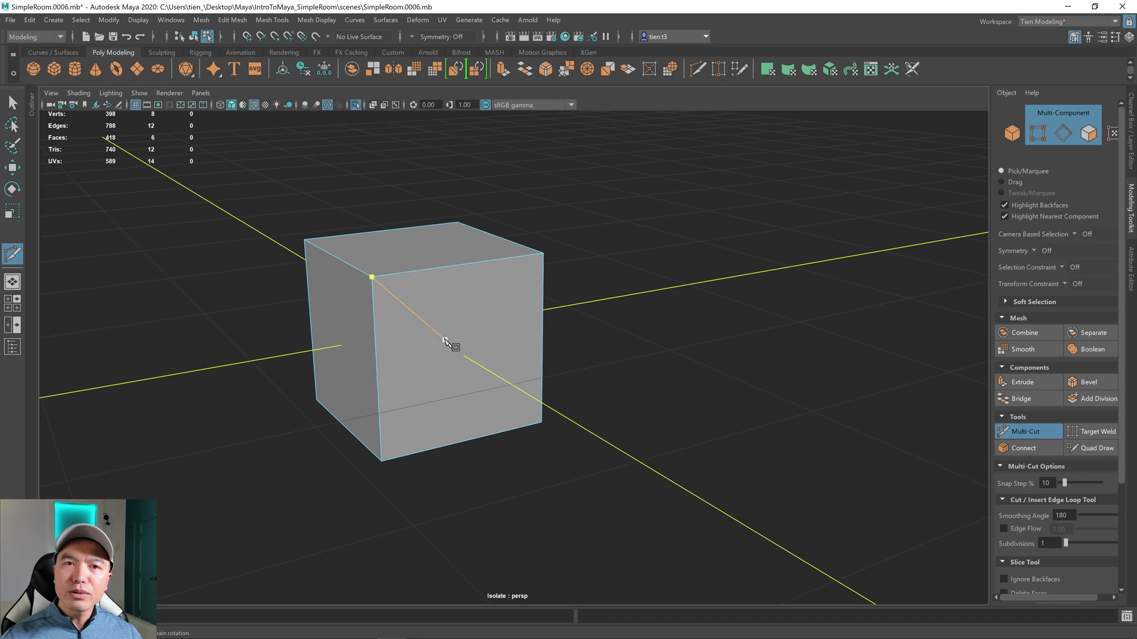
pyautogui.keyDown('alt'); pyautogui.moveTo(443, 338); pyautogui.dragTo(446, 335); pyautogui.keyUp('alt')
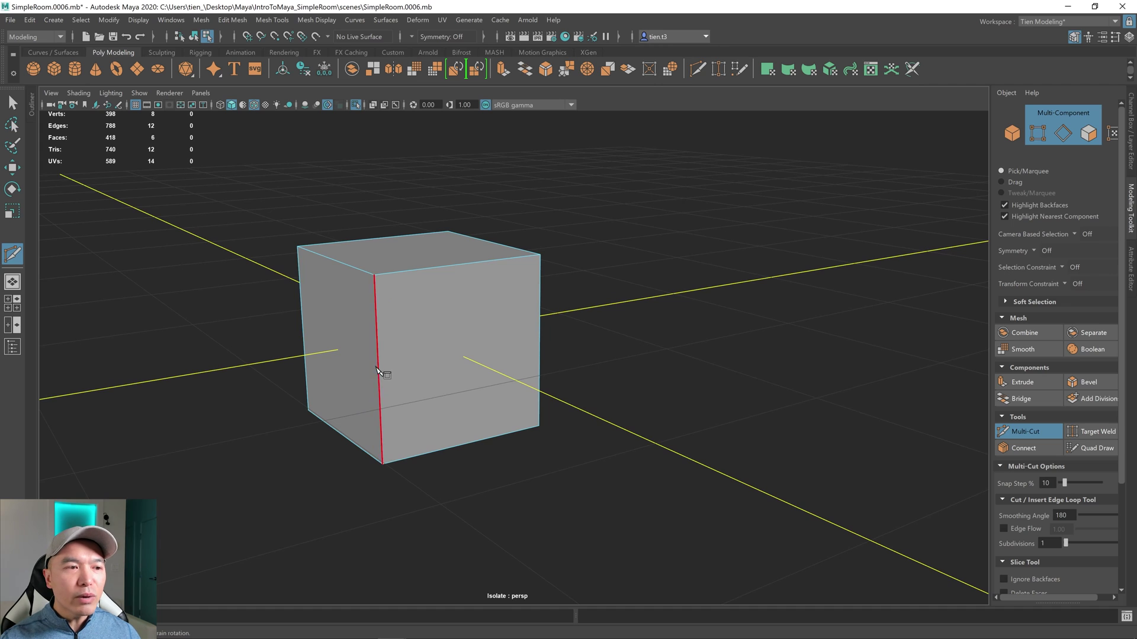
# Try a Multi-Cut edge loop running horizontally around the cube, slightly below mid-height, and undo it
pyautogui.keyDown('alt'); pyautogui.moveTo(379, 369); pyautogui.dragTo(419, 363); pyautogui.keyUp('alt')
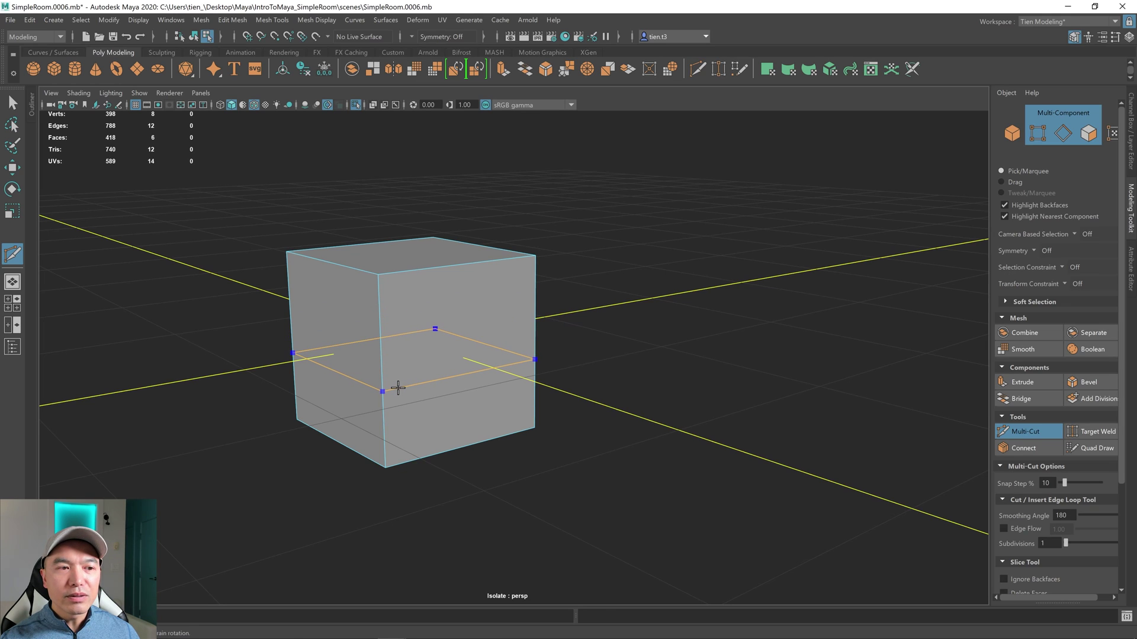
pyautogui.keyDown('ctrl'); pyautogui.click(398, 388); pyautogui.keyUp('ctrl')
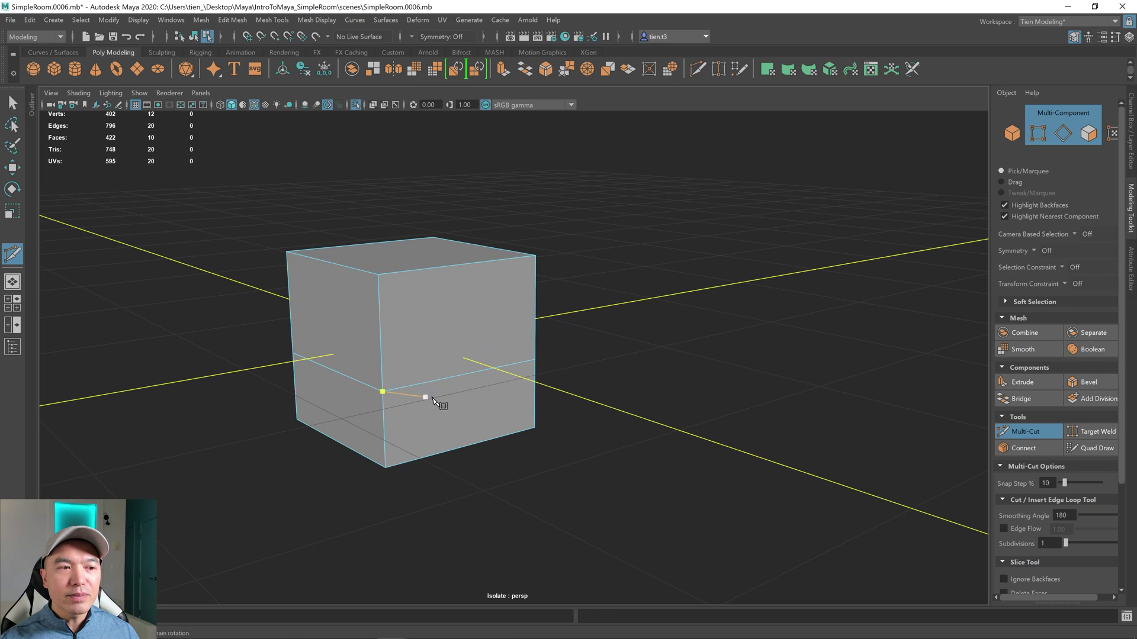
pyautogui.keyDown('alt'); pyautogui.moveTo(444, 308); pyautogui.dragTo(553, 385); pyautogui.keyUp('alt')
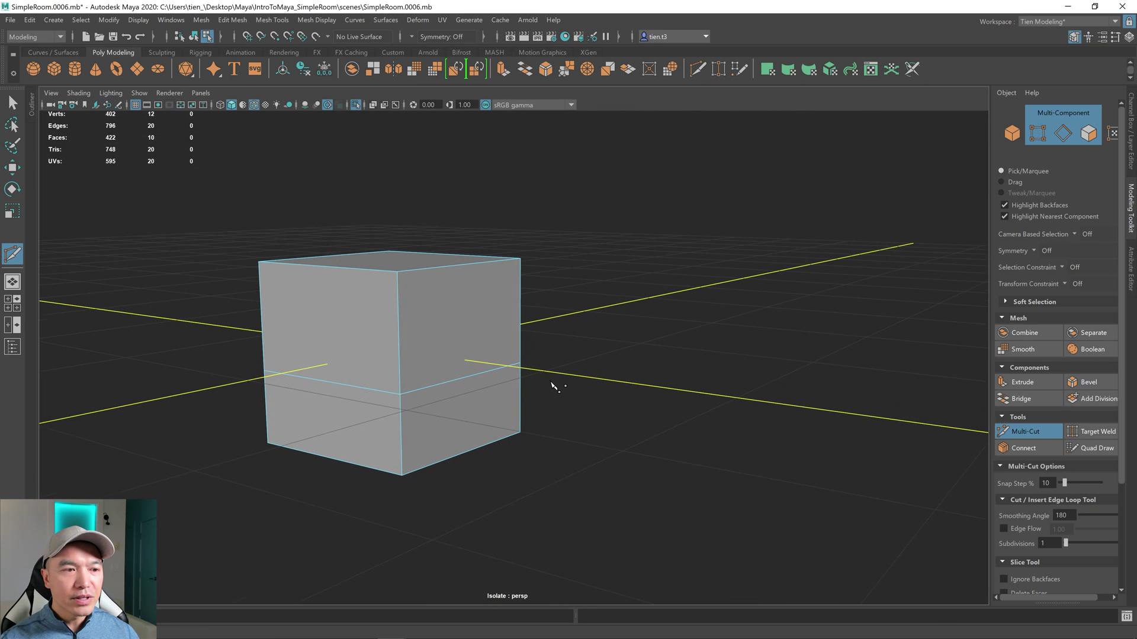
pyautogui.hotkey('ctrl', 'z')
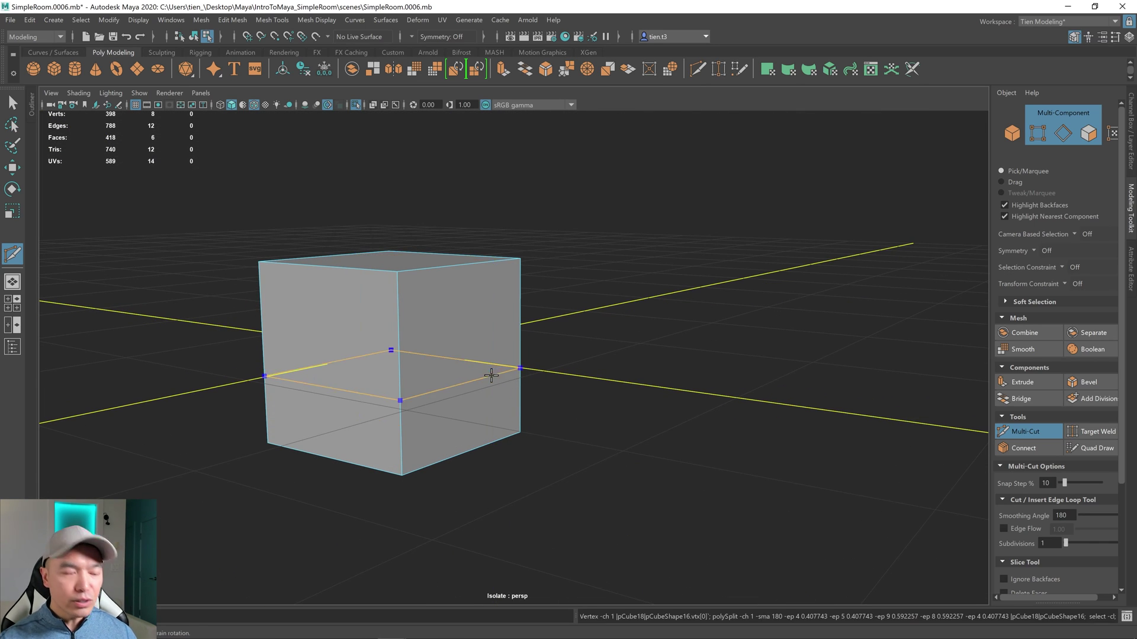
# Try a horizontal Multi-Cut edge loop at the middle of the cube's height and undo it
pyautogui.keyDown('alt'); pyautogui.moveTo(456, 388); pyautogui.dragTo(444, 393); pyautogui.keyUp('alt')
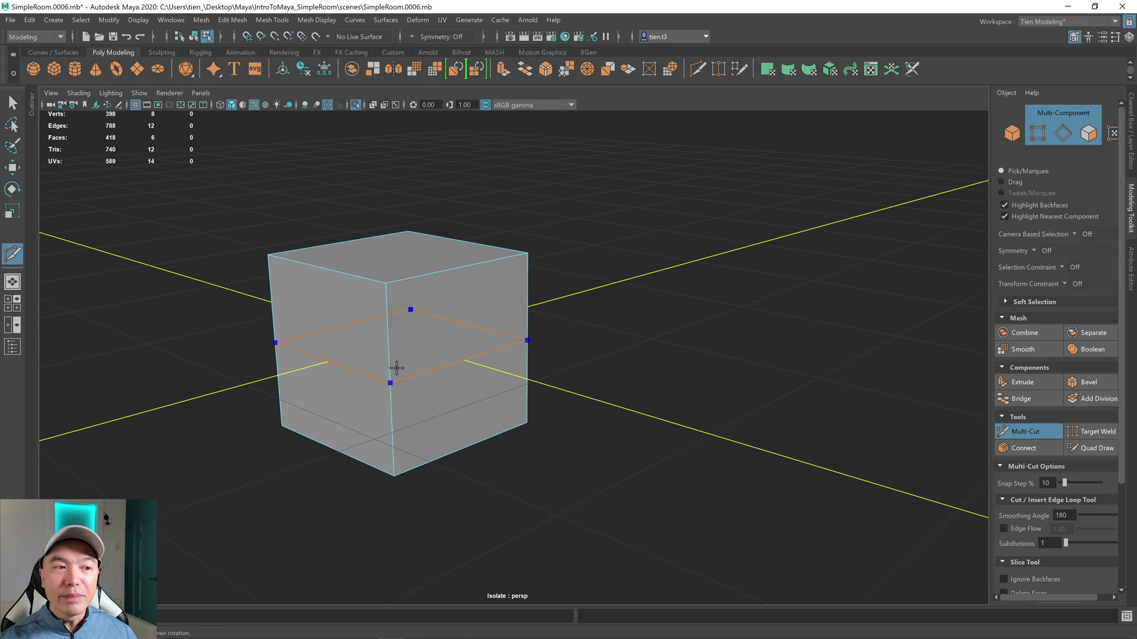
pyautogui.keyDown('ctrl'); pyautogui.click(396, 368); pyautogui.keyUp('ctrl')
pyautogui.keyDown('alt'); pyautogui.moveTo(432, 411); pyautogui.dragTo(425, 379); pyautogui.keyUp('alt')
pyautogui.hotkey('ctrl', 'z')
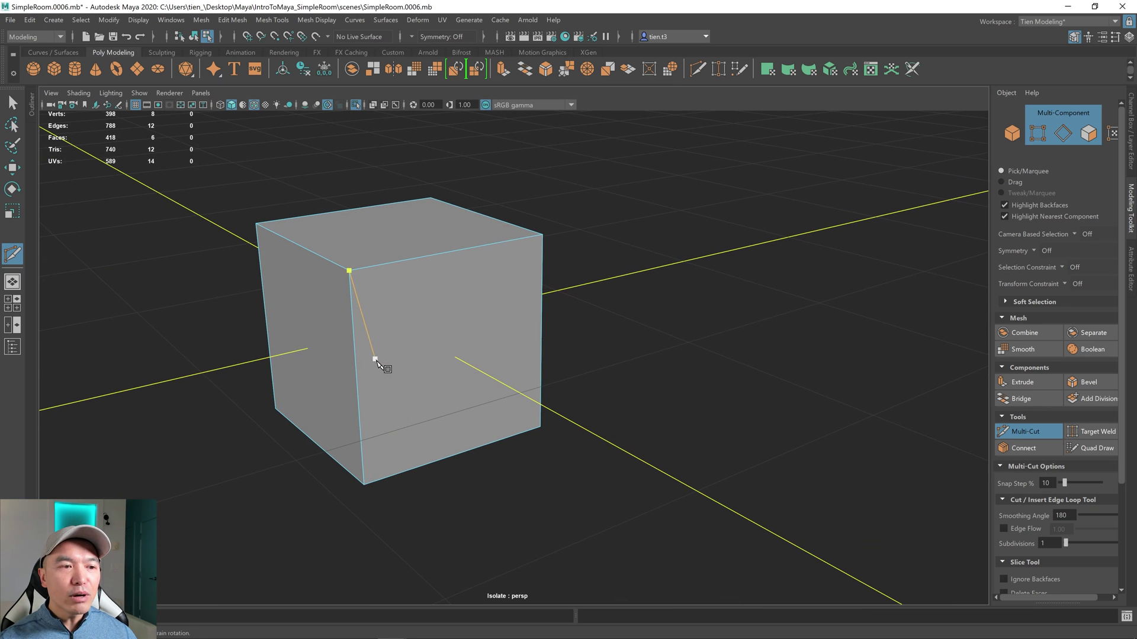
# Multi-Cut a path from one upper corner of the cube's front face through two interior points to the opposite upper corner
pyautogui.keyDown('alt'); pyautogui.moveTo(457, 376); pyautogui.dragTo(439, 389, button='middle'); pyautogui.keyUp('alt')
pyautogui.keyDown('alt'); pyautogui.moveTo(438, 389); pyautogui.dragTo(375, 325); pyautogui.keyUp('alt')
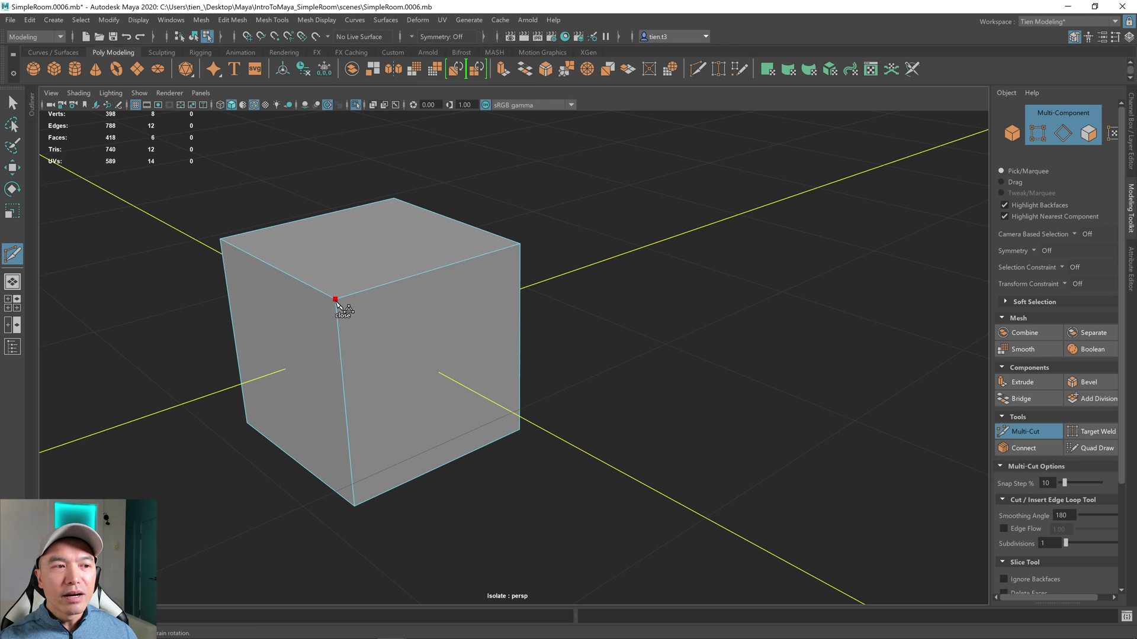
pyautogui.keyDown('alt'); pyautogui.moveTo(444, 381); pyautogui.dragTo(406, 375); pyautogui.keyUp('alt')
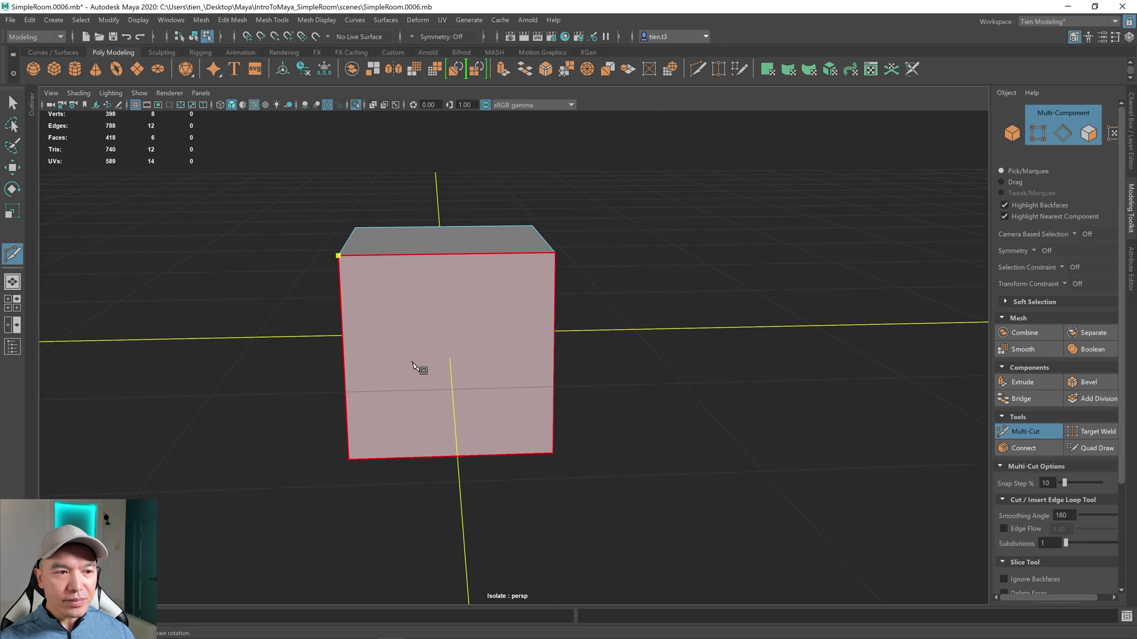
pyautogui.click(393, 364)
pyautogui.click(491, 368)
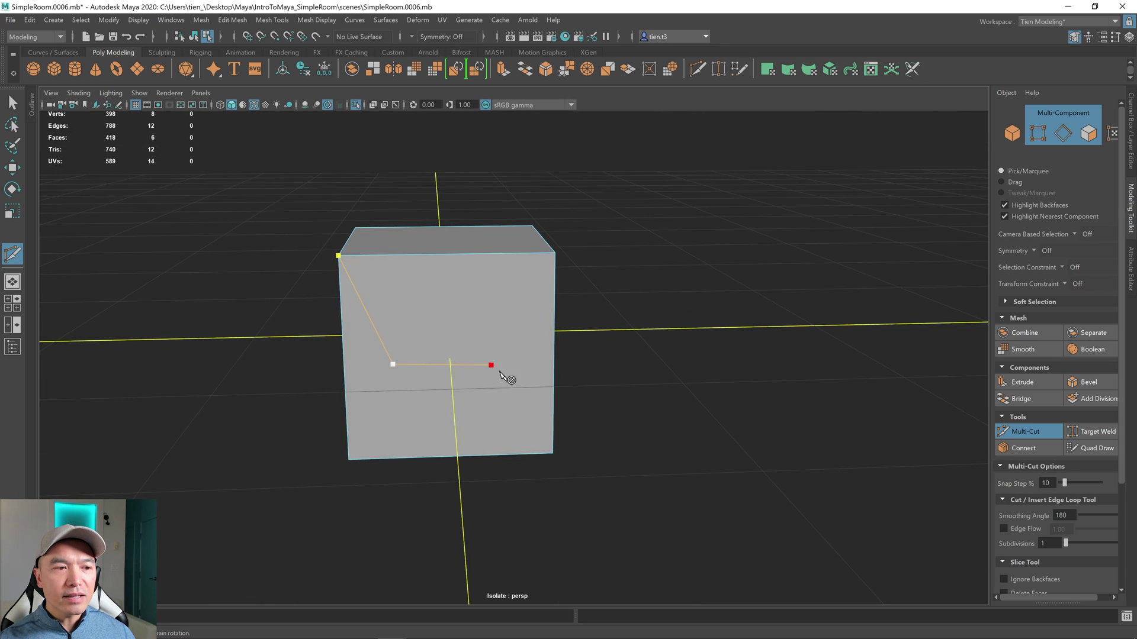
pyautogui.keyDown('alt'); pyautogui.moveTo(491, 368); pyautogui.dragTo(357, 297); pyautogui.keyUp('alt')
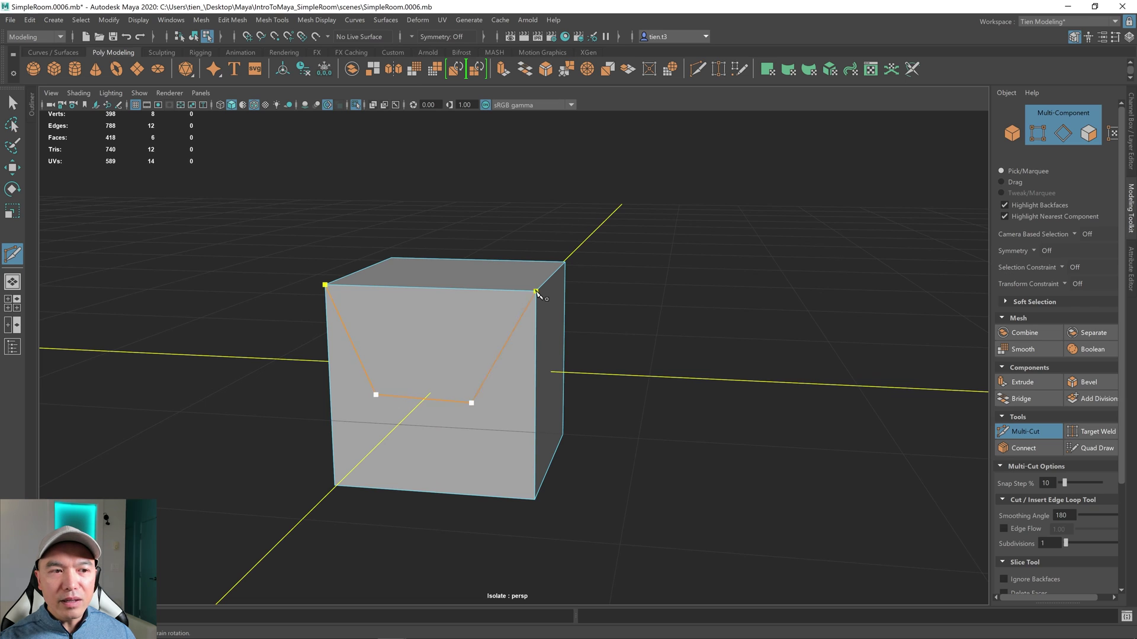
pyautogui.click(536, 292)
pyautogui.keyDown('alt'); pyautogui.moveTo(536, 291); pyautogui.dragTo(508, 392); pyautogui.keyUp('alt')
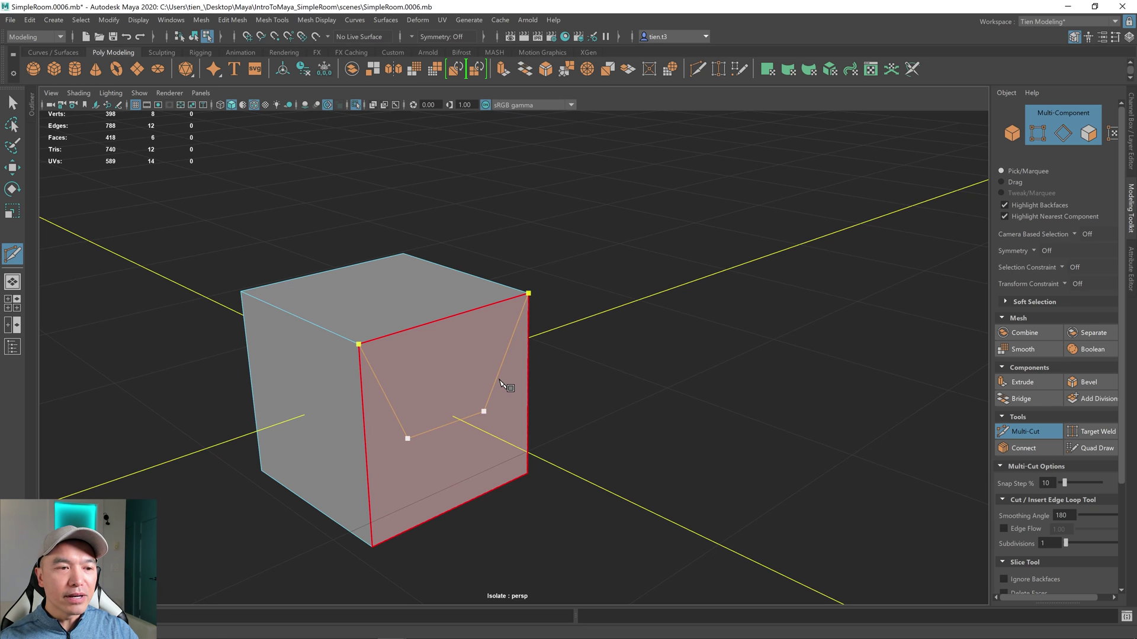
pyautogui.rightClick(499, 380)
# Multi-Cut a small four-sided face below the first cut by joining its two interior vertices through two lower points
pyautogui.keyDown('alt'); pyautogui.moveTo(560, 392); pyautogui.dragTo(400, 401); pyautogui.keyUp('alt')
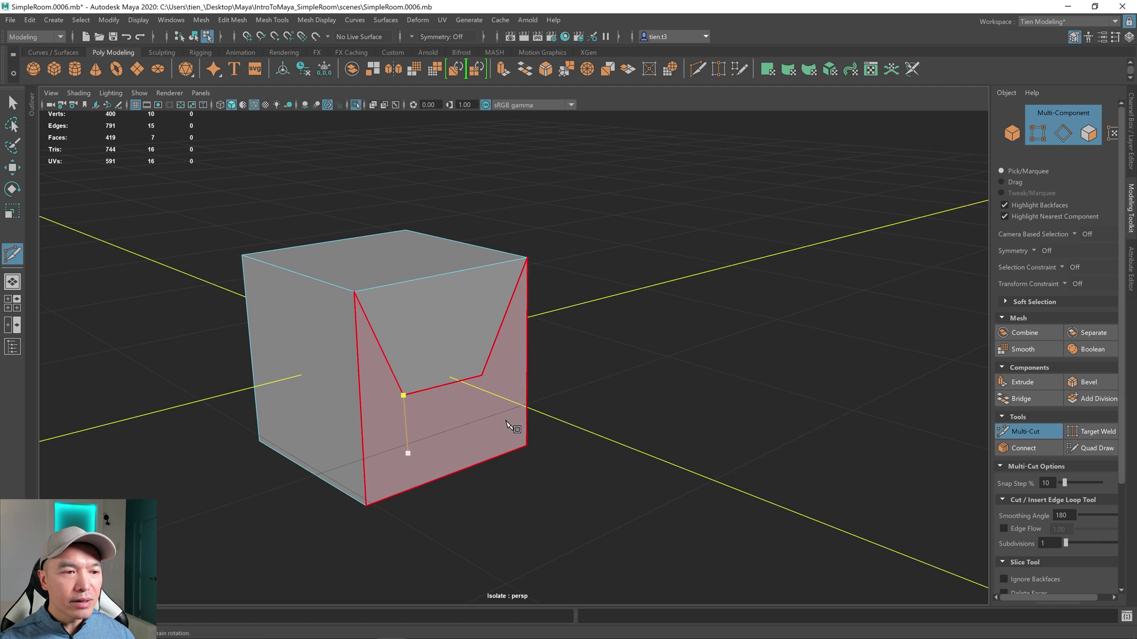
pyautogui.click(490, 432)
pyautogui.keyDown('alt'); pyautogui.moveTo(490, 432); pyautogui.dragTo(502, 392); pyautogui.keyUp('alt')
pyautogui.click(479, 364)
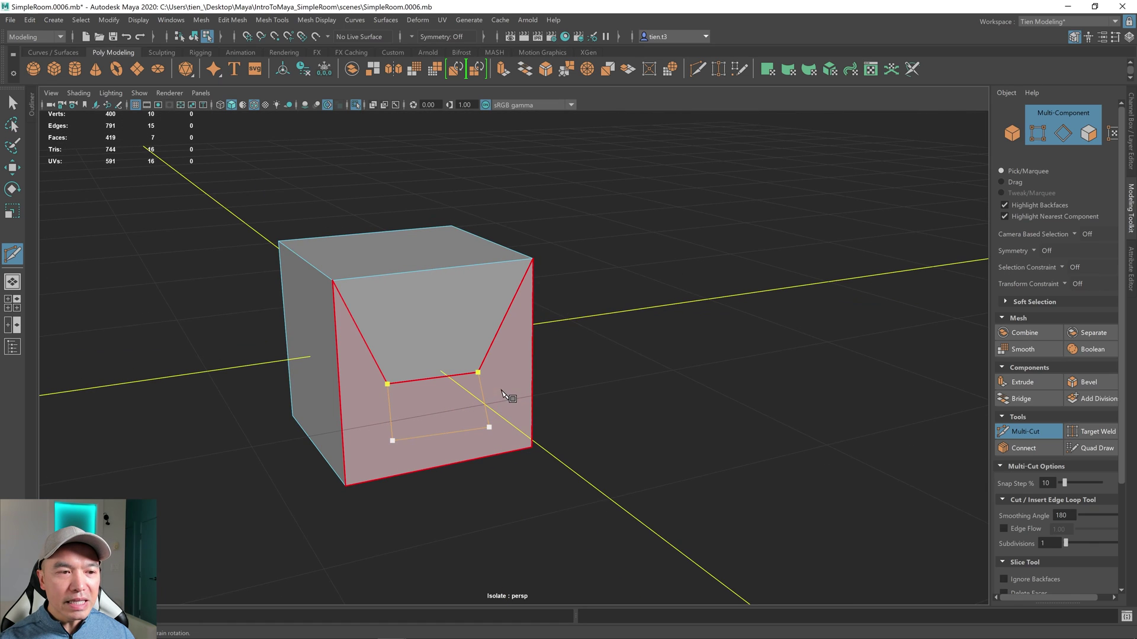
pyautogui.rightClick(496, 389)
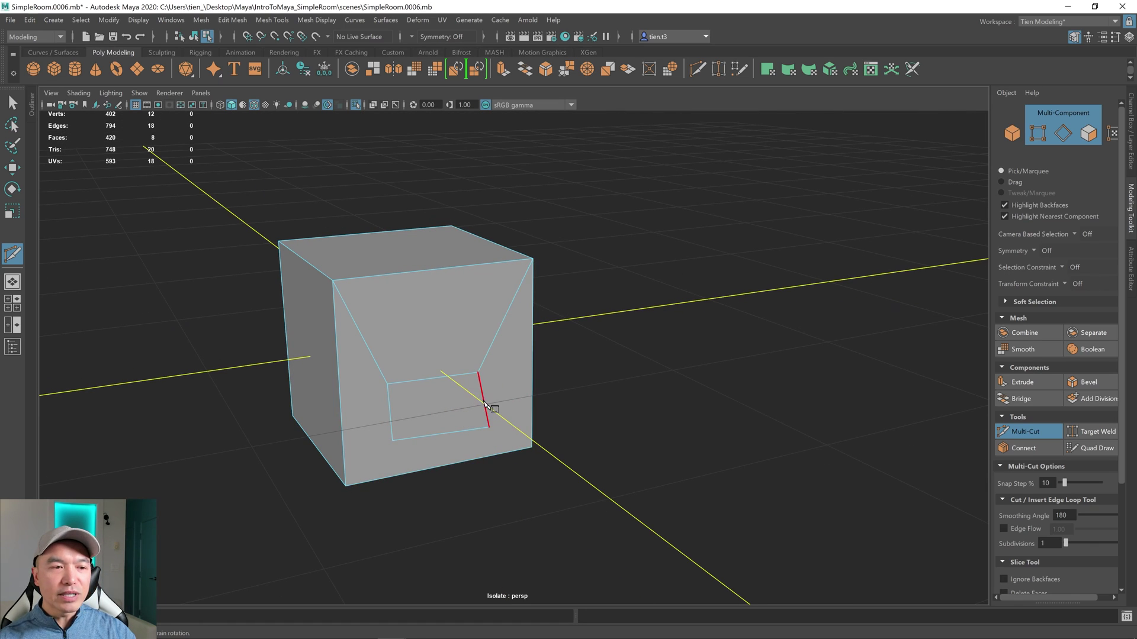
# Multi-Cut an edge from the inner quad's lower-left vertex to the nearest bottom corner of the cube
pyautogui.keyDown('alt'); pyautogui.moveTo(488, 403); pyautogui.dragTo(569, 304, button='middle'); pyautogui.keyUp('alt')
pyautogui.click(476, 342)
pyautogui.click(476, 343)
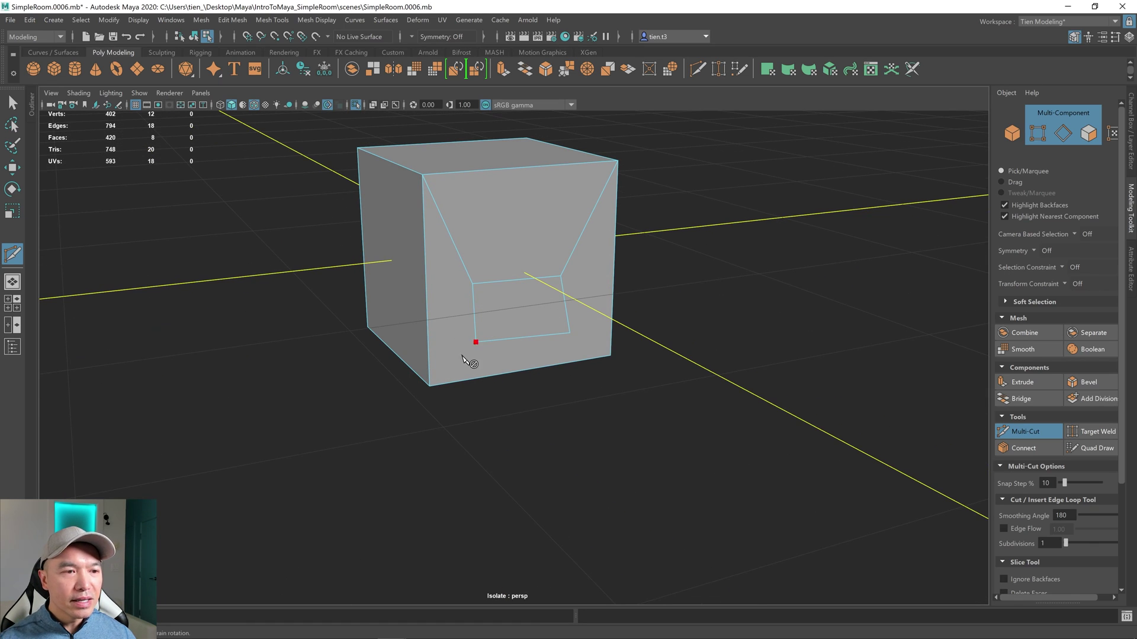
pyautogui.click(431, 388)
pyautogui.press('Return')
# Multi-Cut an edge from the inner quad's lower-right vertex to the nearest bottom corner of the cube
pyautogui.keyDown('alt'); pyautogui.moveTo(546, 375); pyautogui.dragTo(515, 389); pyautogui.keyUp('alt')
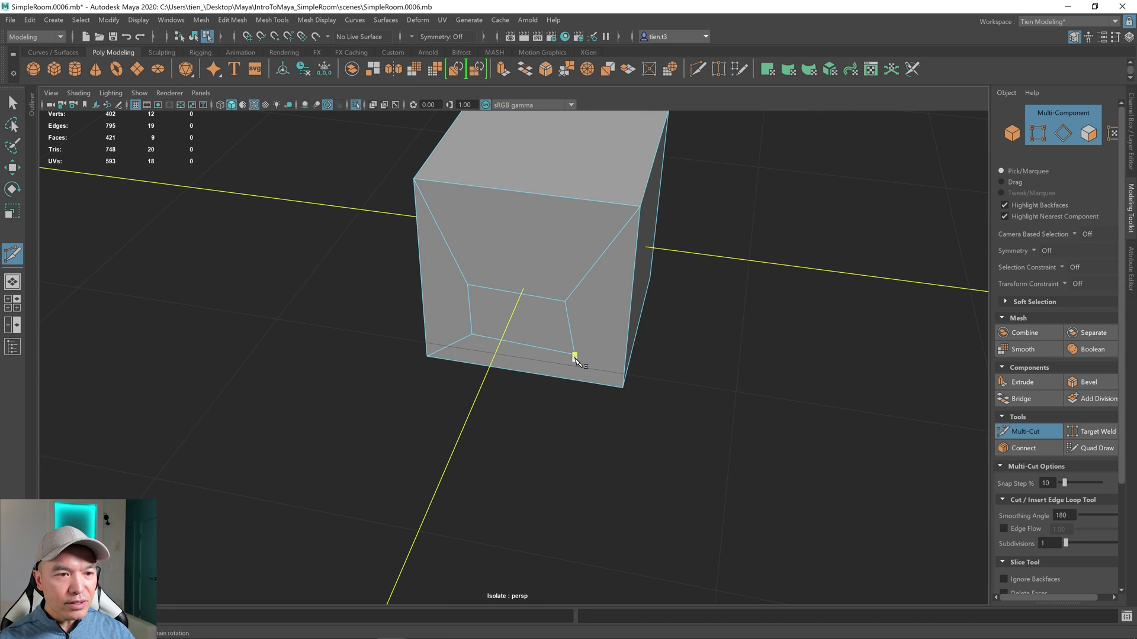
pyautogui.click(575, 355)
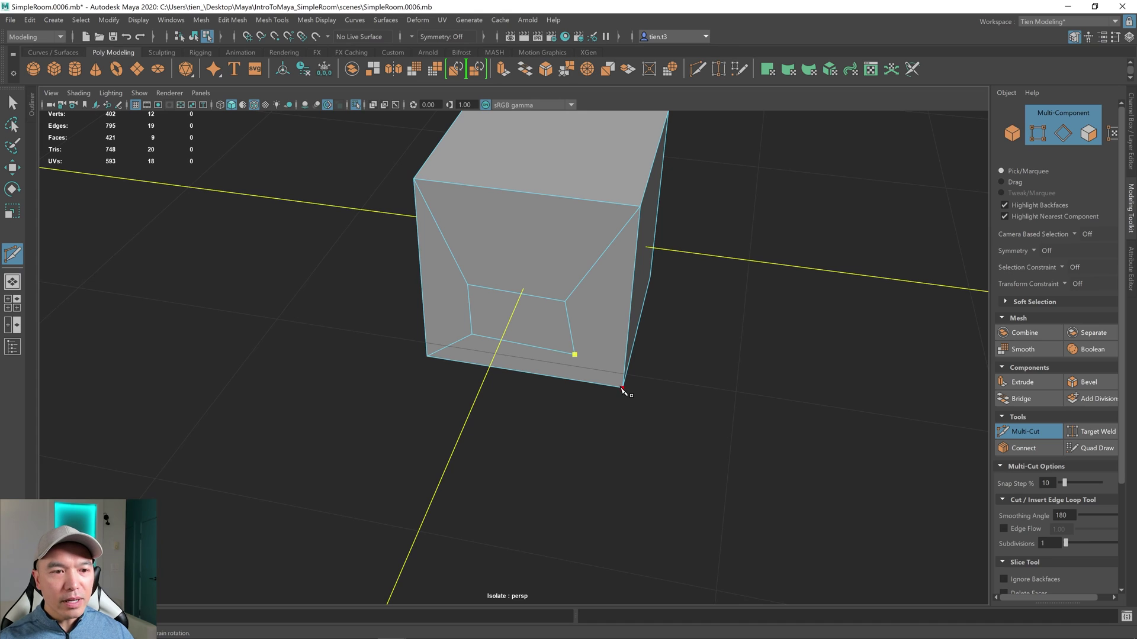
pyautogui.click(623, 388)
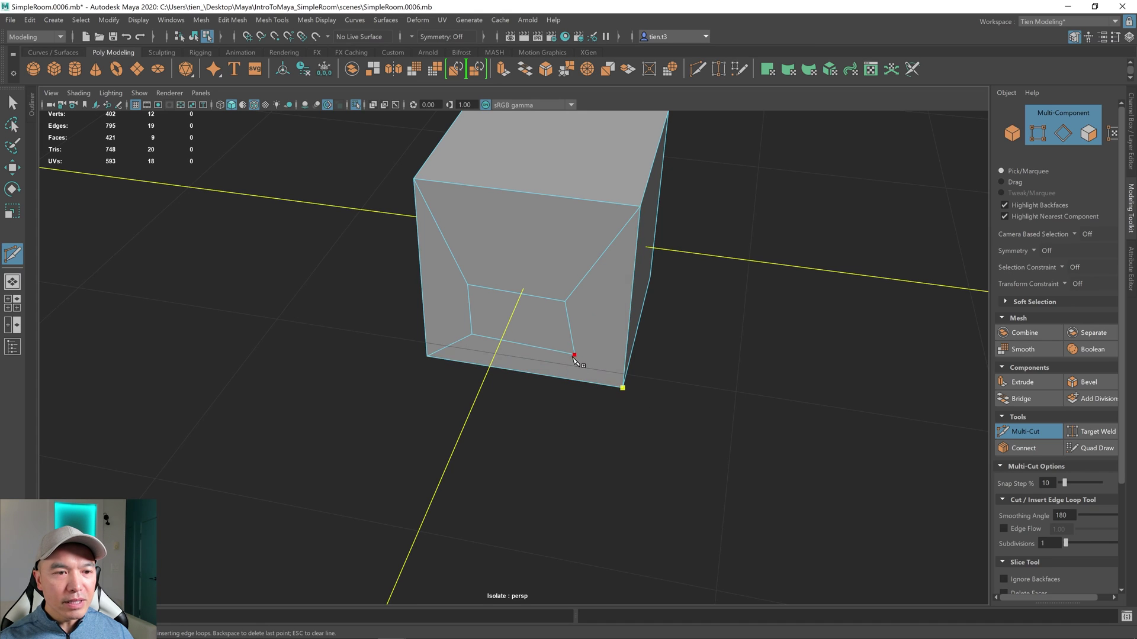
pyautogui.keyDown('alt'); pyautogui.moveTo(599, 373); pyautogui.dragTo(610, 366); pyautogui.keyUp('alt')
pyautogui.rightClick(610, 366)
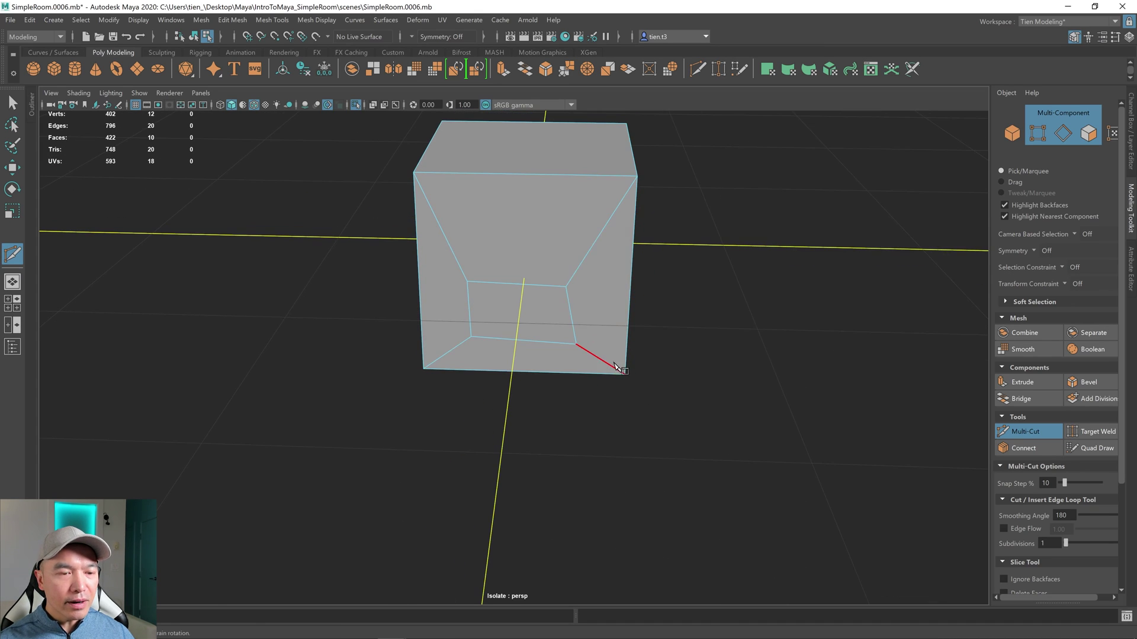
pyautogui.keyDown('alt'); pyautogui.moveTo(611, 365); pyautogui.dragTo(589, 358, button='right'); pyautogui.keyUp('alt')
pyautogui.moveTo(590, 362)
pyautogui.keyDown('alt'); pyautogui.mouseDown()
pyautogui.moveTo(612, 350)
pyautogui.moveTo(579, 355)
pyautogui.mouseUp(); pyautogui.keyUp('alt')
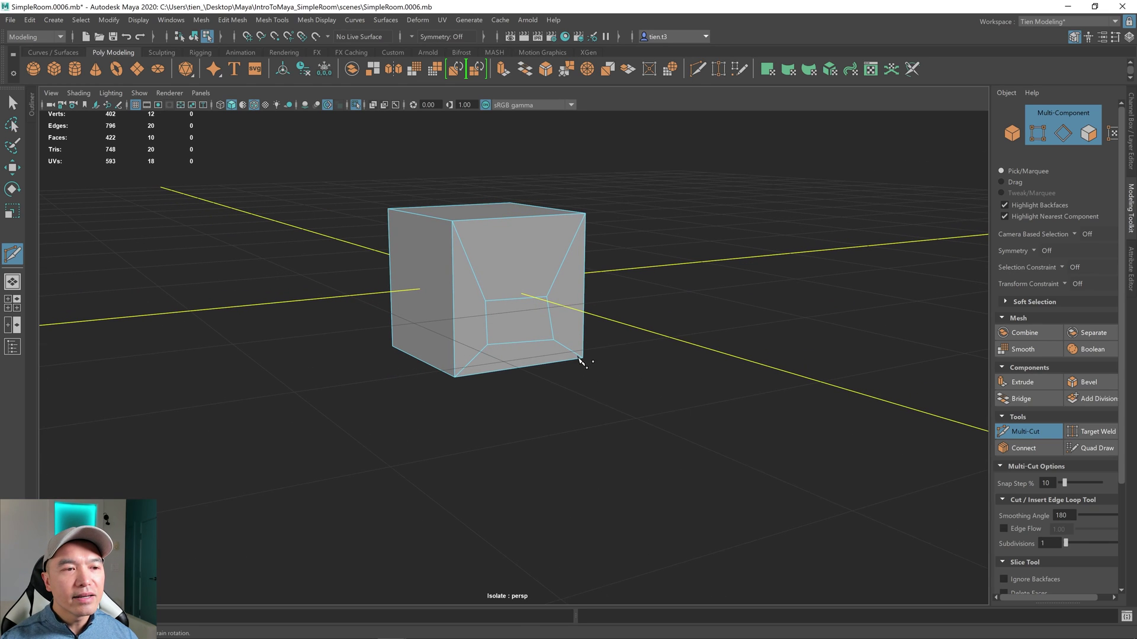
# Select the small inner quad face and move it up to about Y 0.06
pyautogui.press('w')
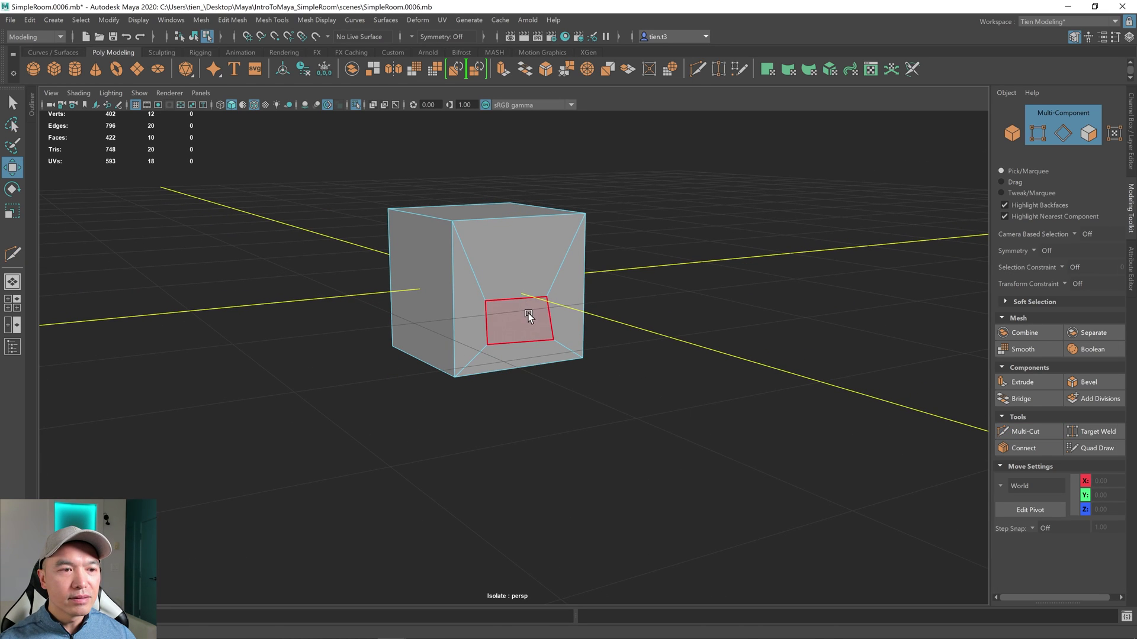
pyautogui.click(527, 317)
pyautogui.keyDown('alt'); pyautogui.moveTo(614, 396); pyautogui.dragTo(596, 412); pyautogui.keyUp('alt')
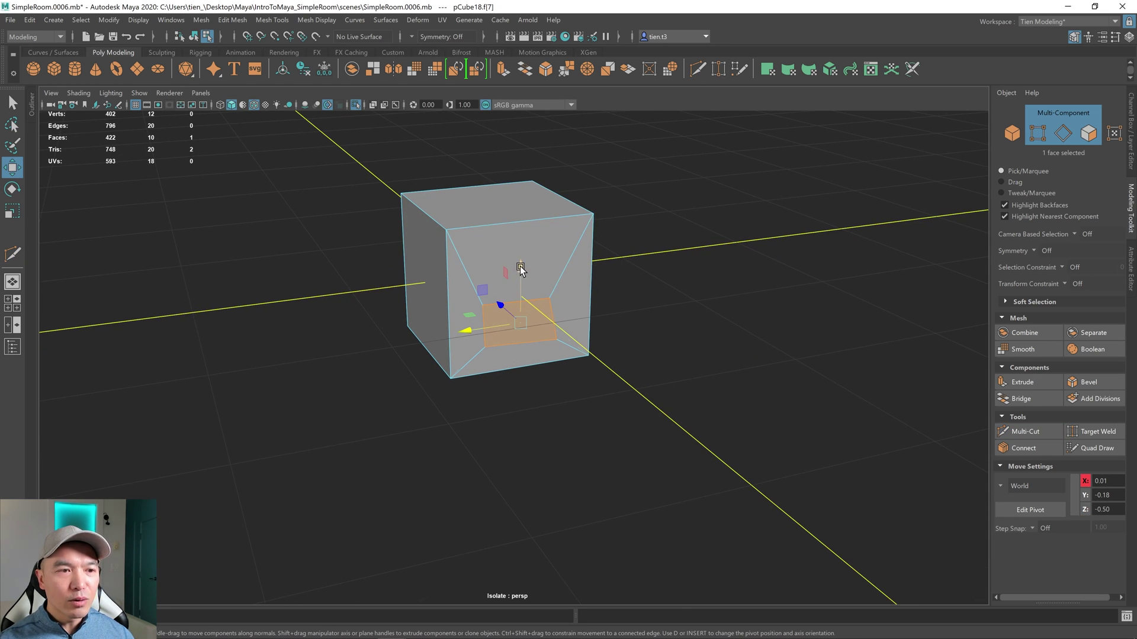
pyautogui.moveTo(520, 266); pyautogui.dragTo(540, 358)
pyautogui.keyDown('alt'); pyautogui.moveTo(565, 336); pyautogui.dragTo(521, 341, button='right'); pyautogui.keyUp('alt')
pyautogui.keyDown('alt'); pyautogui.moveTo(521, 340); pyautogui.dragTo(546, 354); pyautogui.keyUp('alt')
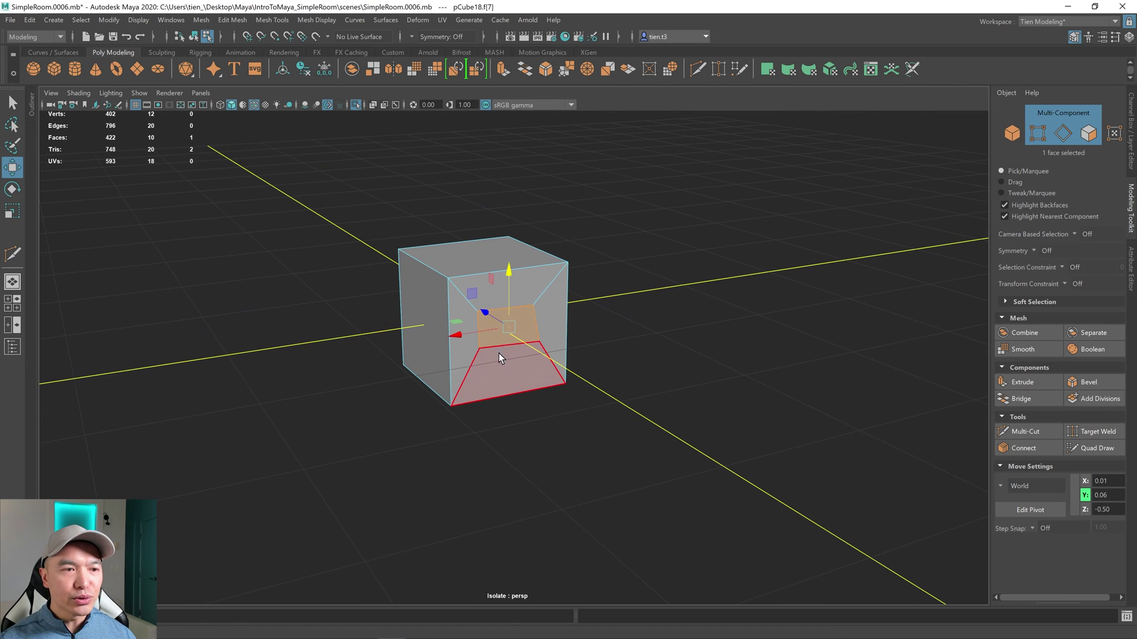
# Return to object selection and delete the practice cube
pyautogui.press('q')
pyautogui.moveTo(491, 323); pyautogui.dragTo(584, 248, button='right')
pyautogui.keyDown('alt'); pyautogui.moveTo(573, 294); pyautogui.dragTo(495, 317); pyautogui.keyUp('alt')
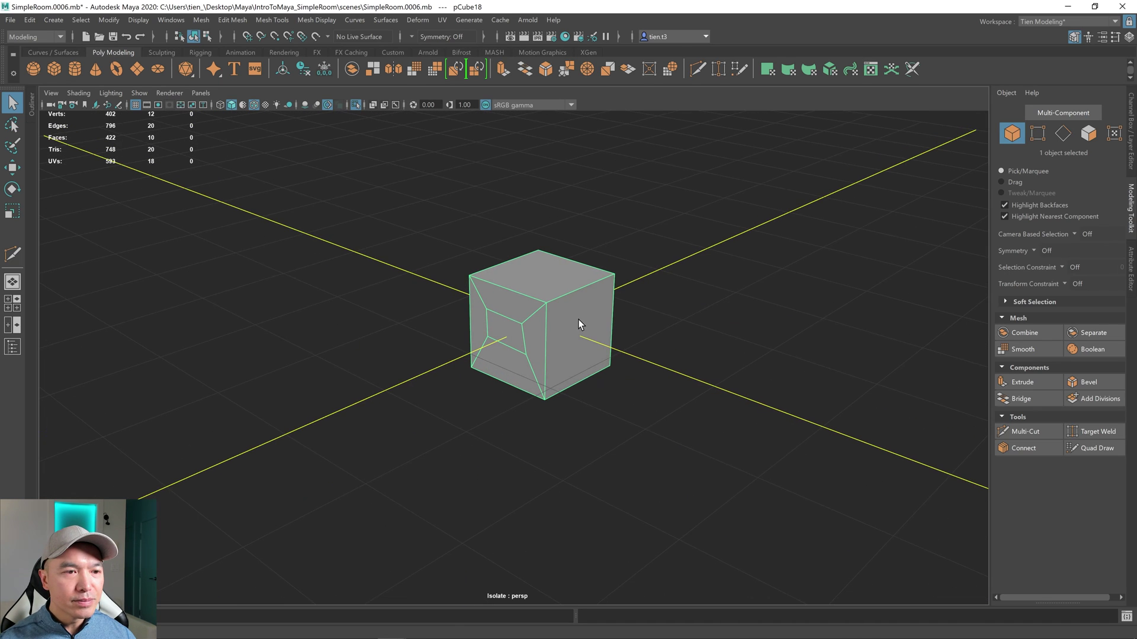
pyautogui.keyDown('alt'); pyautogui.moveTo(591, 310); pyautogui.dragTo(578, 330); pyautogui.keyUp('alt')
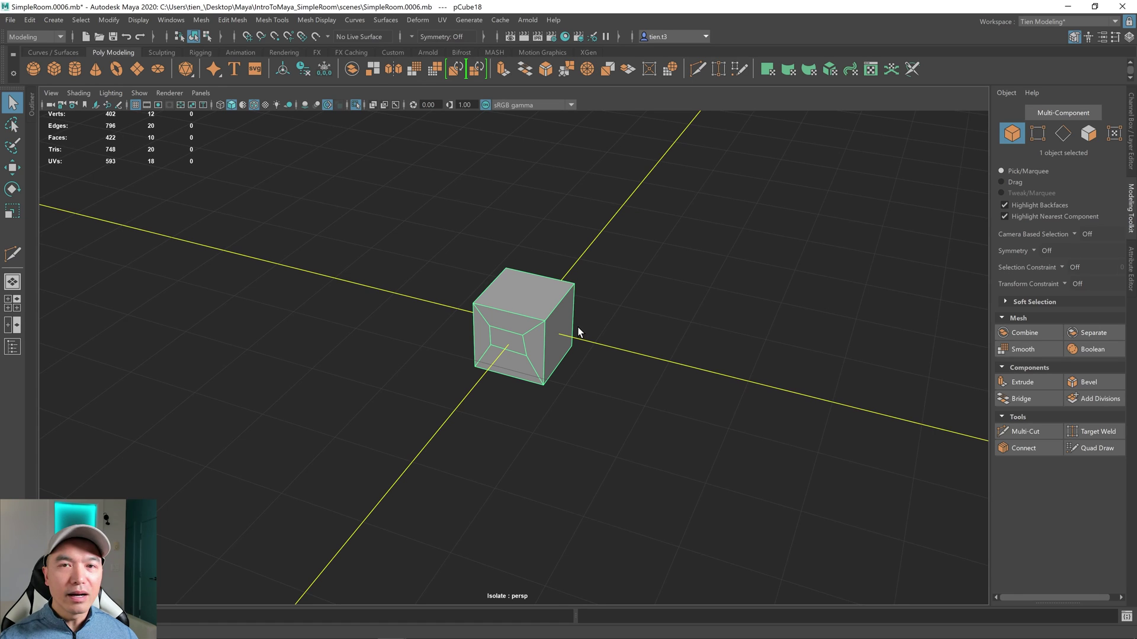
pyautogui.press('Delete')
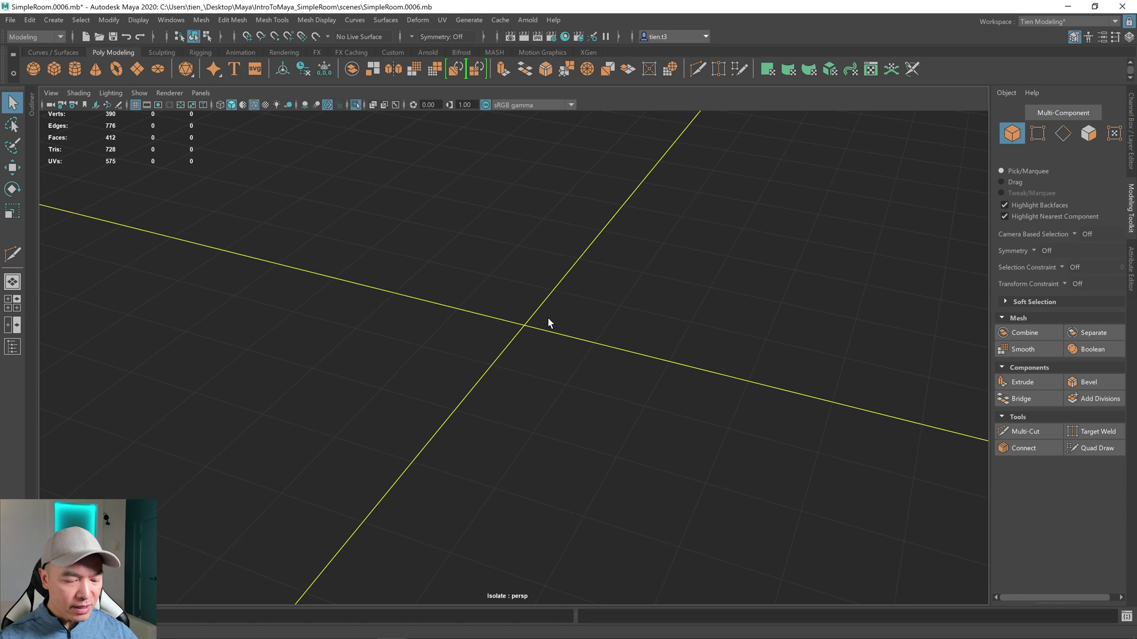
# Show the whole room again and save the scene incrementally as SimpleRoom.0007.mb
pyautogui.click(355, 106)
pyautogui.keyDown('alt'); pyautogui.moveTo(539, 337); pyautogui.dragTo(578, 374); pyautogui.keyUp('alt')
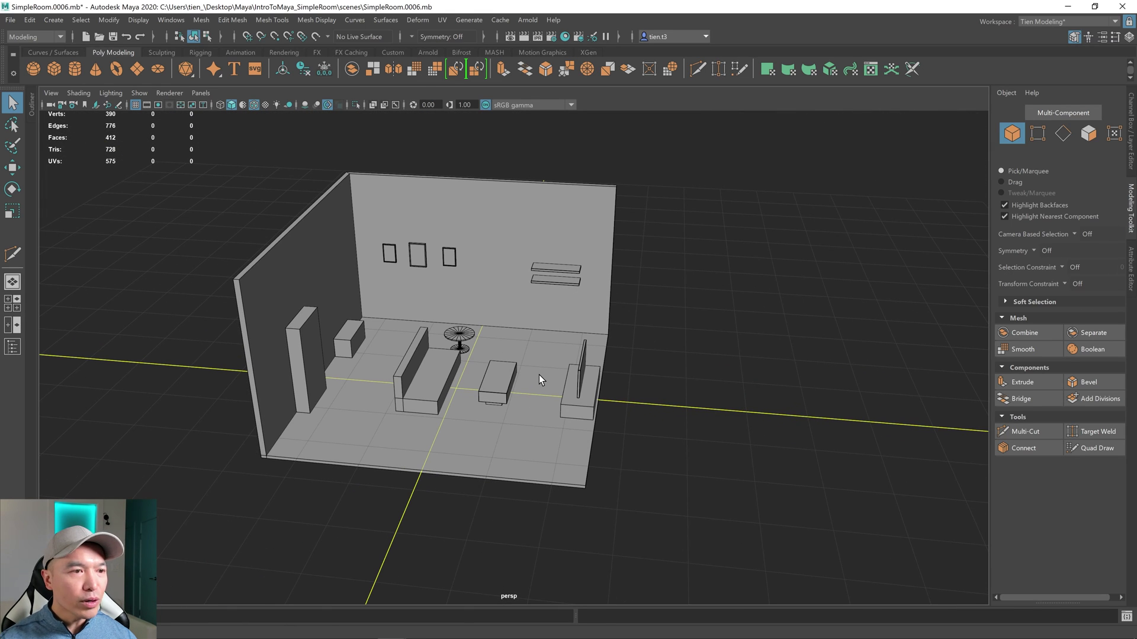
pyautogui.hotkey('ctrl', 'alt', 's')
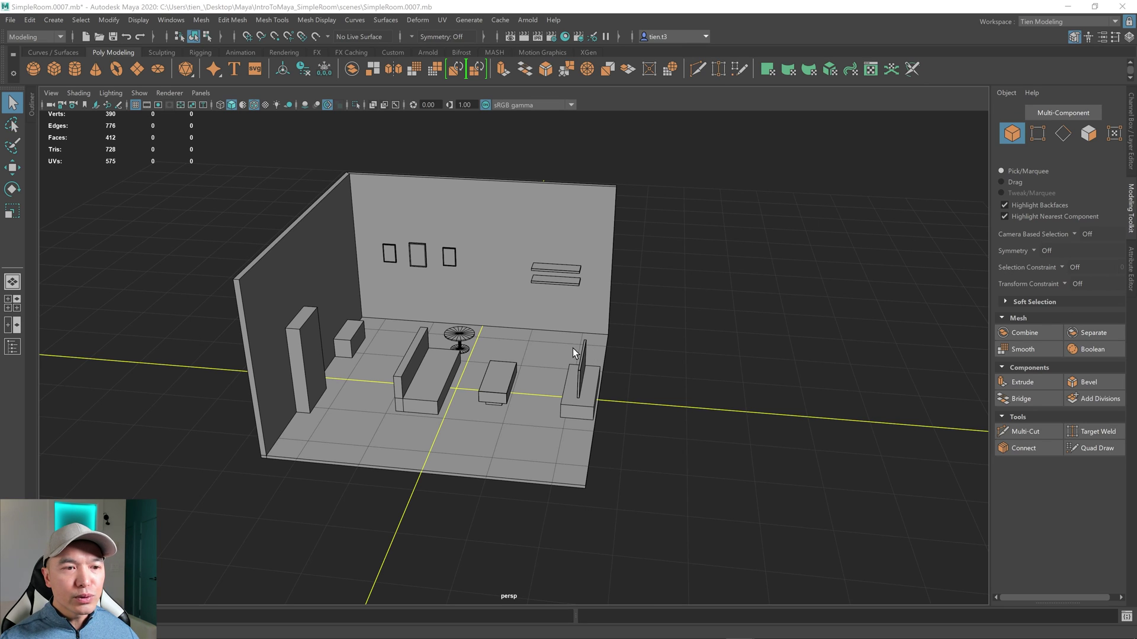
# Select the low TV stand box beneath the television and isolate it in the viewport
pyautogui.keyDown('alt'); pyautogui.moveTo(599, 386); pyautogui.dragTo(614, 372); pyautogui.keyUp('alt')
pyautogui.keyDown('alt'); pyautogui.moveTo(614, 372); pyautogui.dragTo(707, 387, button='right'); pyautogui.keyUp('alt')
pyautogui.keyDown('alt'); pyautogui.moveTo(707, 387); pyautogui.dragTo(654, 415); pyautogui.keyUp('alt')
pyautogui.click(657, 410)
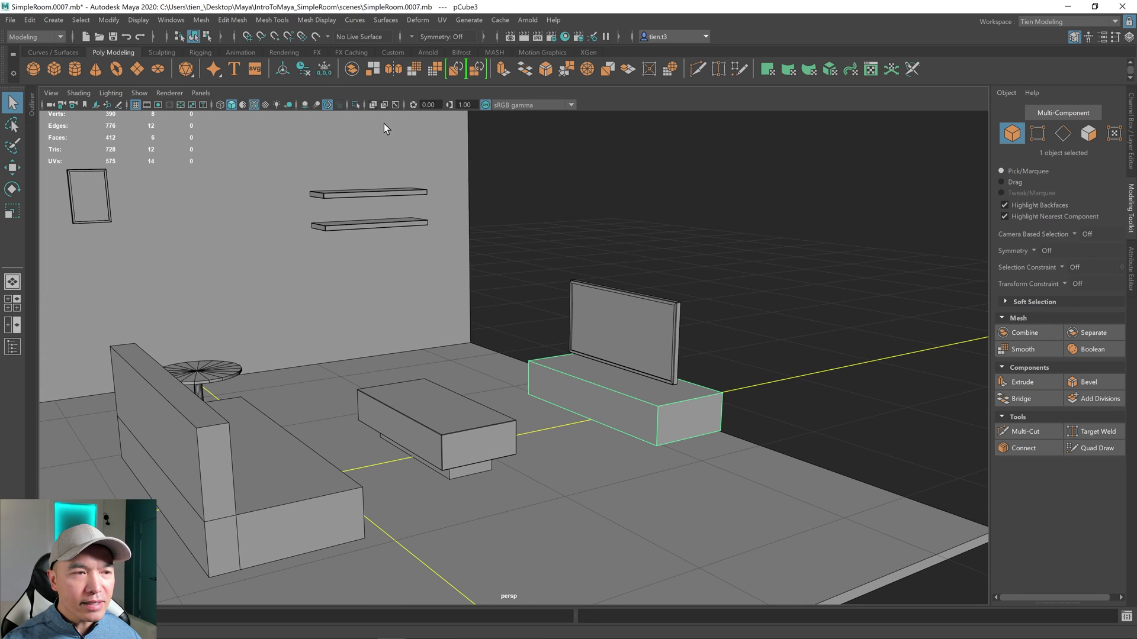
pyautogui.click(356, 105)
# Select all twelve edges of the isolated TV stand box and bevel them
pyautogui.keyDown('alt'); pyautogui.moveTo(730, 279); pyautogui.dragTo(752, 243); pyautogui.keyUp('alt')
pyautogui.moveTo(670, 317); pyautogui.dragTo(678, 279, button='right')
pyautogui.moveTo(515, 289); pyautogui.dragTo(767, 472)
pyautogui.scroll(2, 754, 364)
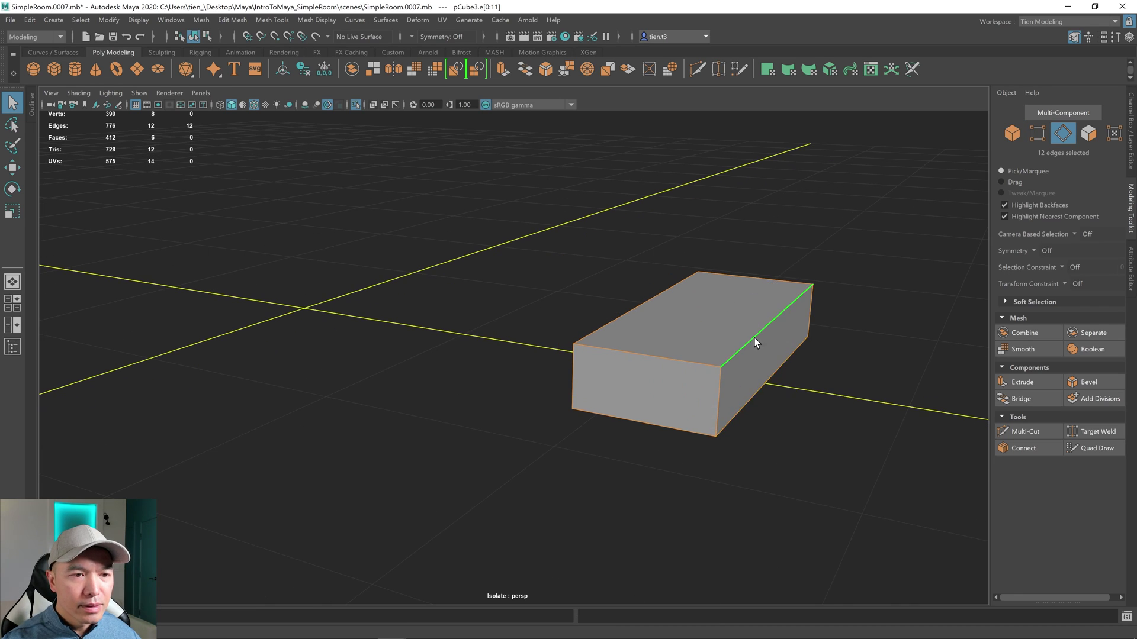
pyautogui.keyDown('shift'); pyautogui.moveTo(744, 314); pyautogui.dragTo(784, 308, button='right'); pyautogui.keyUp('shift')
pyautogui.scroll(2, 788, 314)
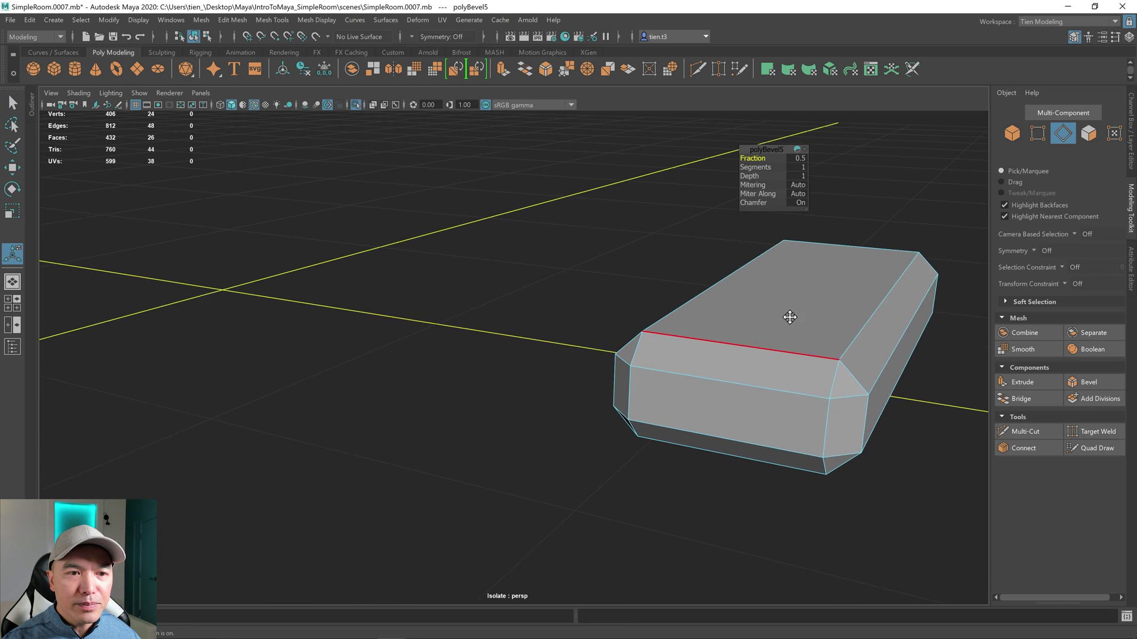
# Reduce the bevel fraction to a very narrow chamfer and return to object selection
pyautogui.keyDown('alt'); pyautogui.moveTo(790, 318); pyautogui.dragTo(687, 307, button='middle'); pyautogui.keyUp('alt')
pyautogui.moveTo(755, 156); pyautogui.dragTo(570, 189)
pyautogui.moveTo(568, 186); pyautogui.dragTo(640, 149, button='right')
pyautogui.keyDown('alt'); pyautogui.moveTo(659, 261); pyautogui.dragTo(601, 259); pyautogui.keyUp('alt')
pyautogui.keyDown('alt'); pyautogui.moveTo(654, 330); pyautogui.dragTo(636, 357, button='middle'); pyautogui.keyUp('alt')
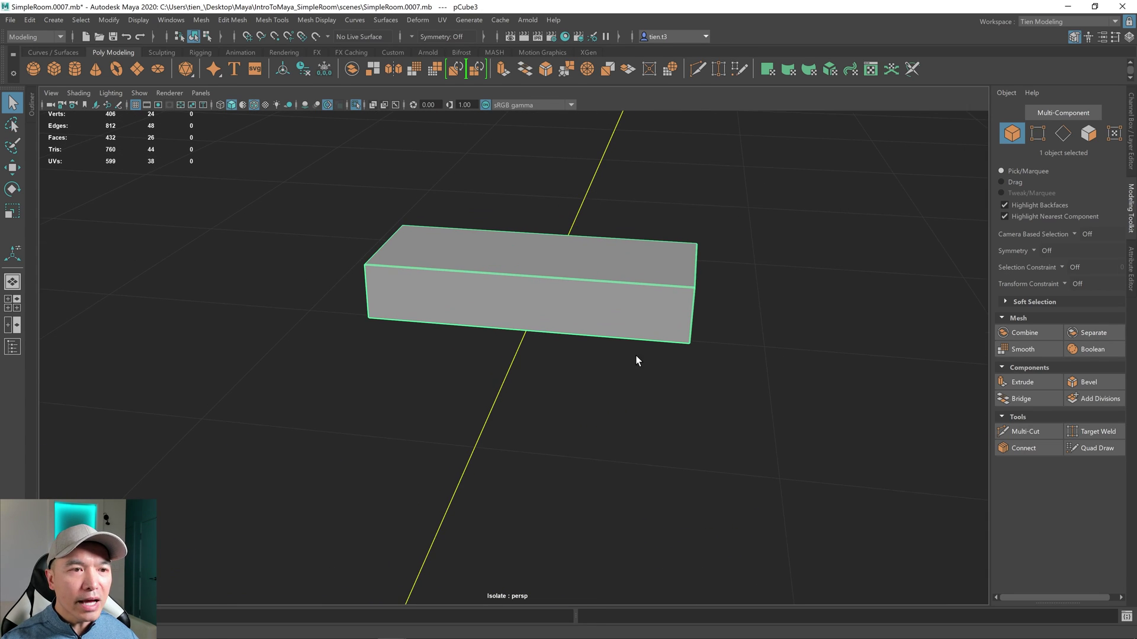
# Insert two evenly spaced edge loops across the TV stand's length using the Insert Edge Loop tool's Multiple edge loops setting
pyautogui.keyDown('alt'); pyautogui.moveTo(604, 352); pyautogui.dragTo(624, 319); pyautogui.keyUp('alt')
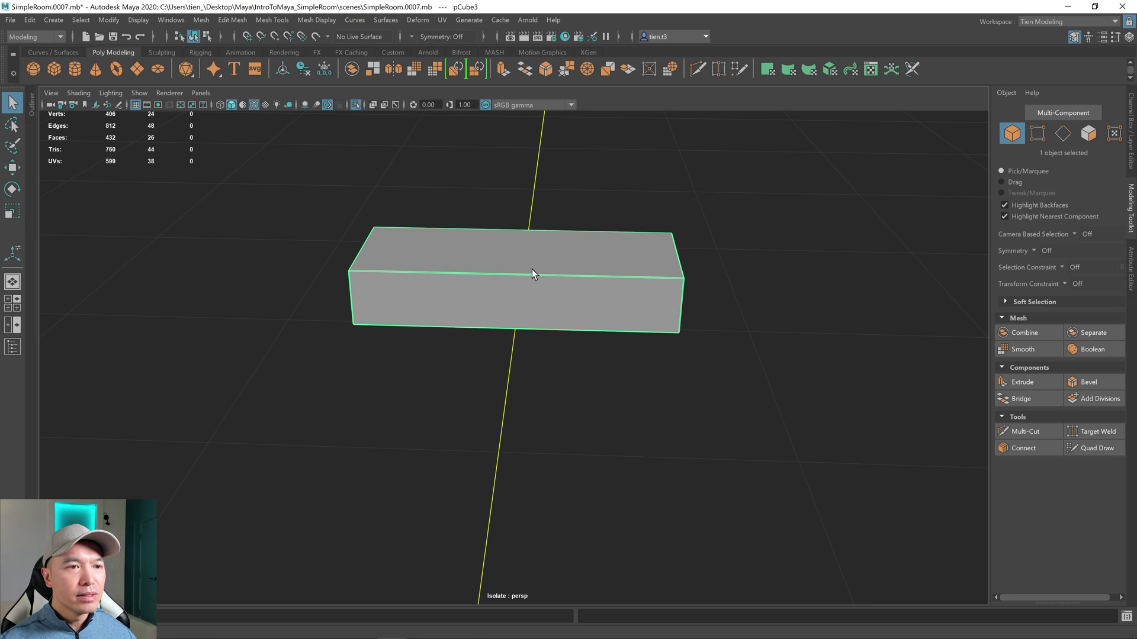
pyautogui.click(272, 20)
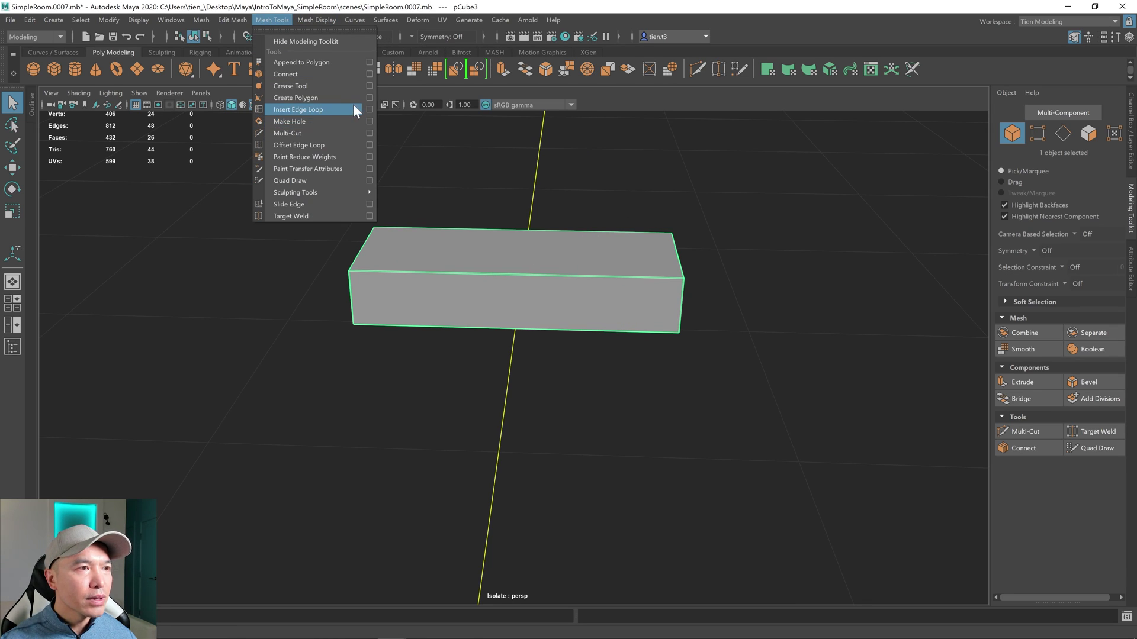
pyautogui.click(369, 109)
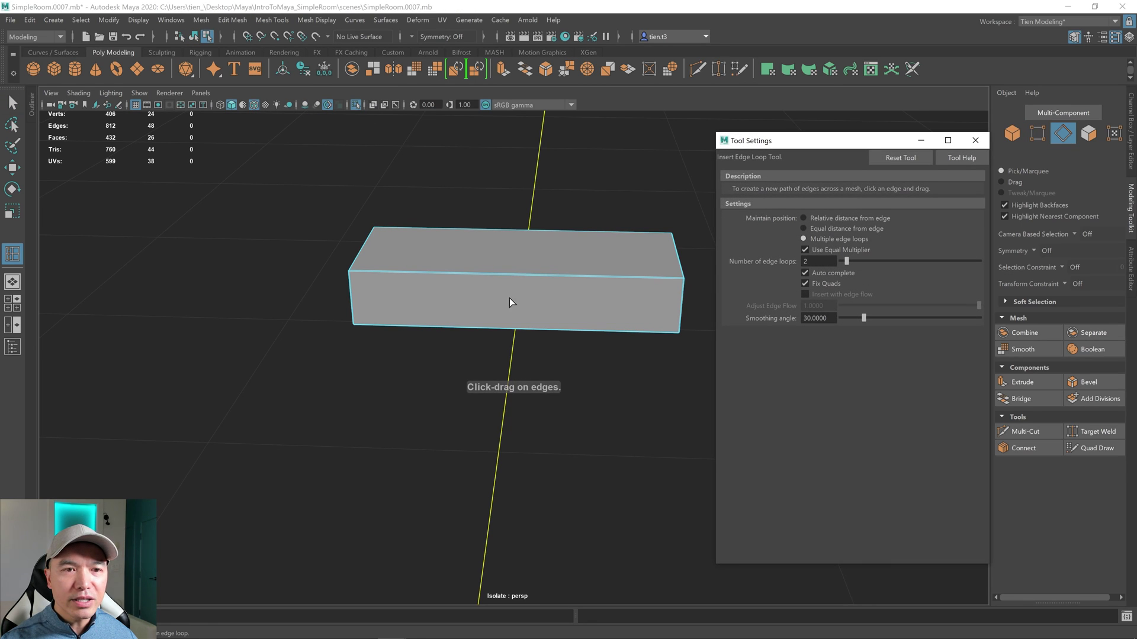
pyautogui.click(549, 275)
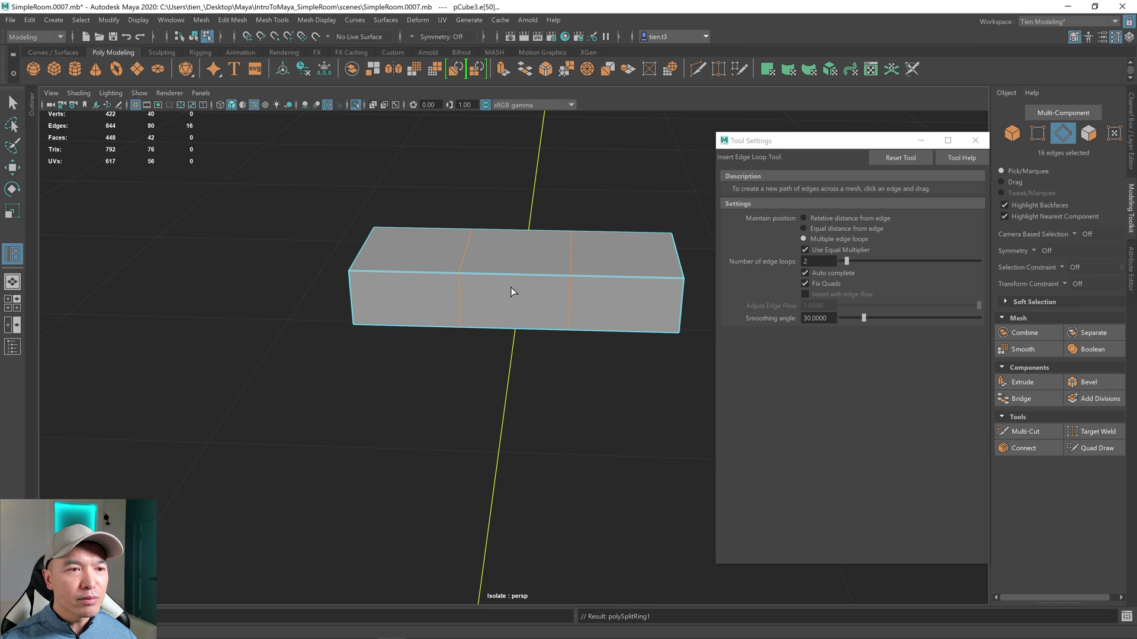
# Scale the two edge loops apart along X to widen the TV stand's middle section
pyautogui.press('r')
pyautogui.moveTo(571, 281); pyautogui.dragTo(548, 339)
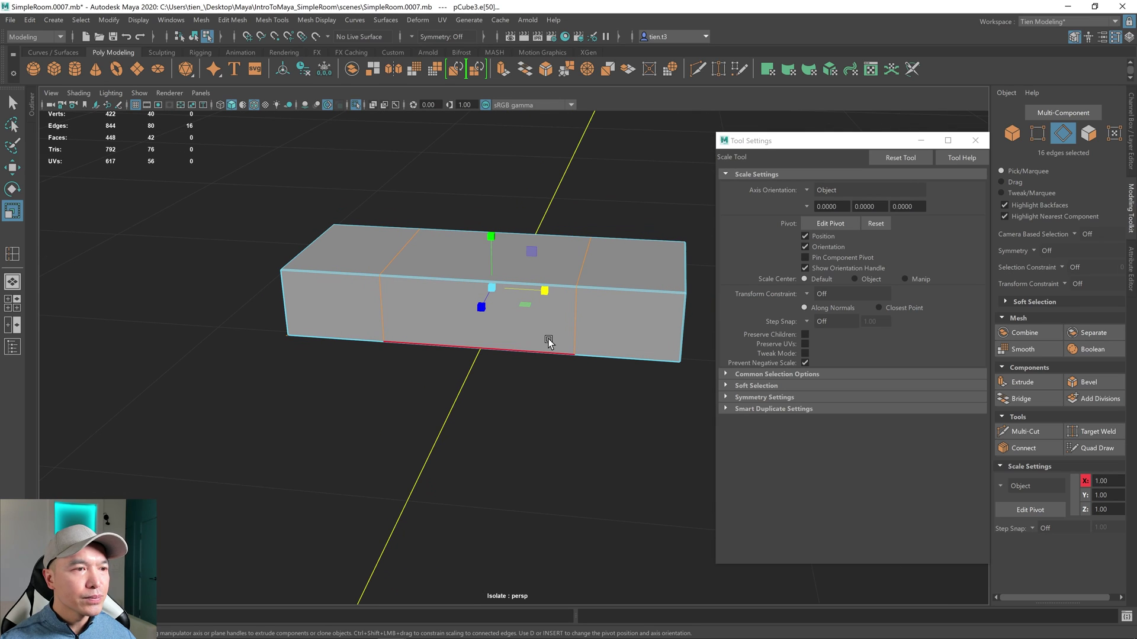
pyautogui.moveTo(502, 281); pyautogui.dragTo(557, 283, button='right')
# Extrude the TV stand's middle front face with an offset of 0.024 to create a narrow inset border
pyautogui.click(494, 335)
pyautogui.keyDown('alt'); pyautogui.moveTo(495, 334); pyautogui.dragTo(541, 308); pyautogui.keyUp('alt')
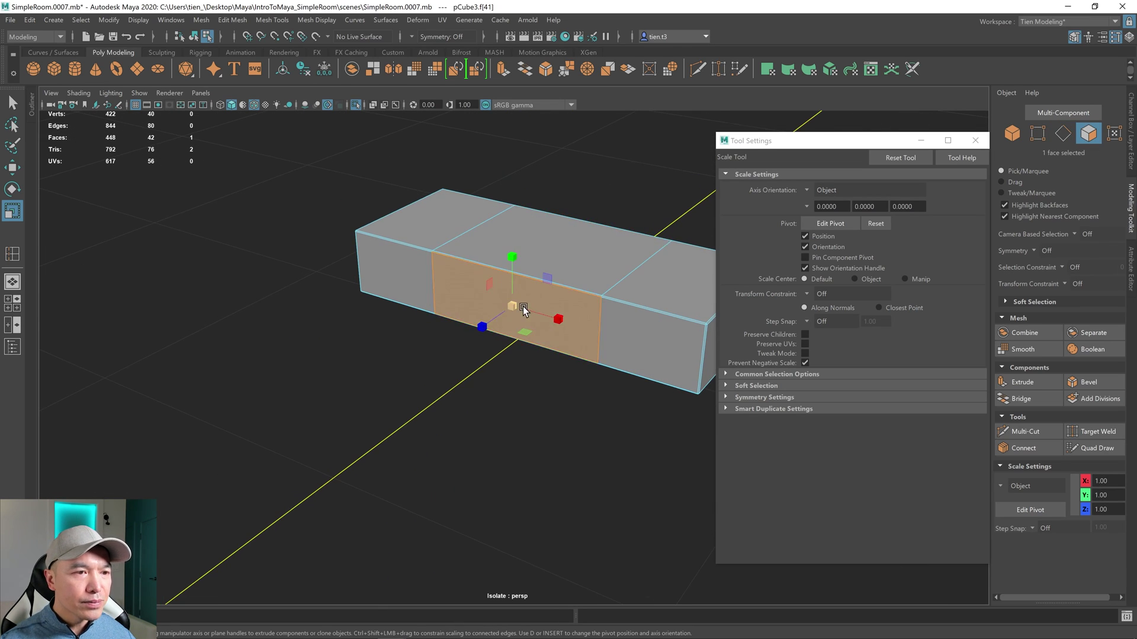
pyautogui.keyDown('shift'); pyautogui.rightClick(576, 233); pyautogui.keyUp('shift')
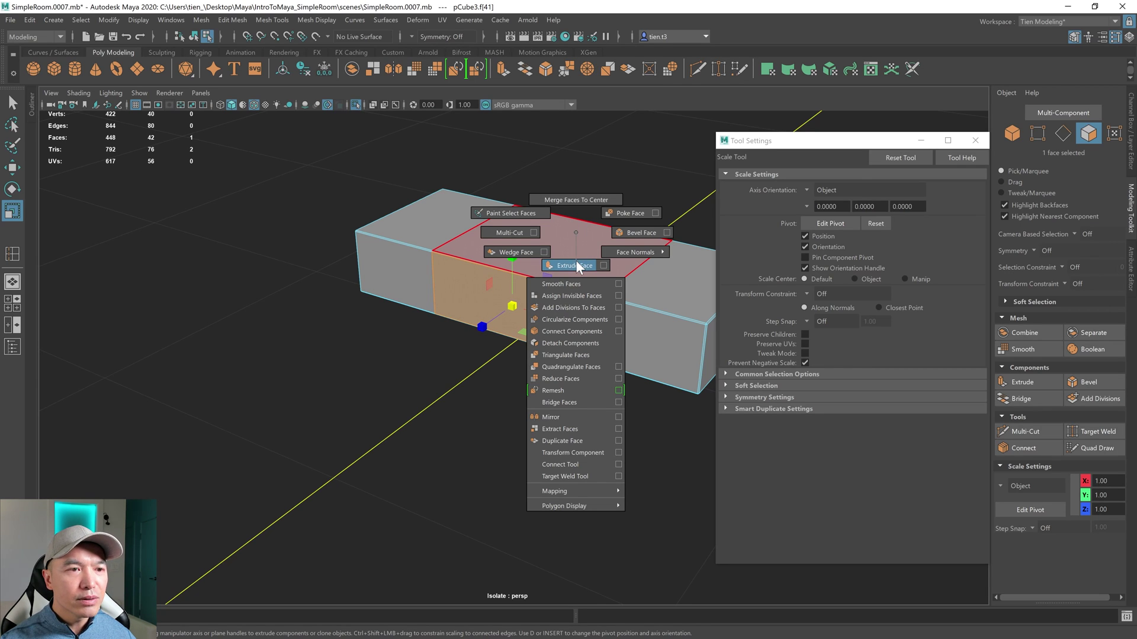
pyautogui.click(574, 261)
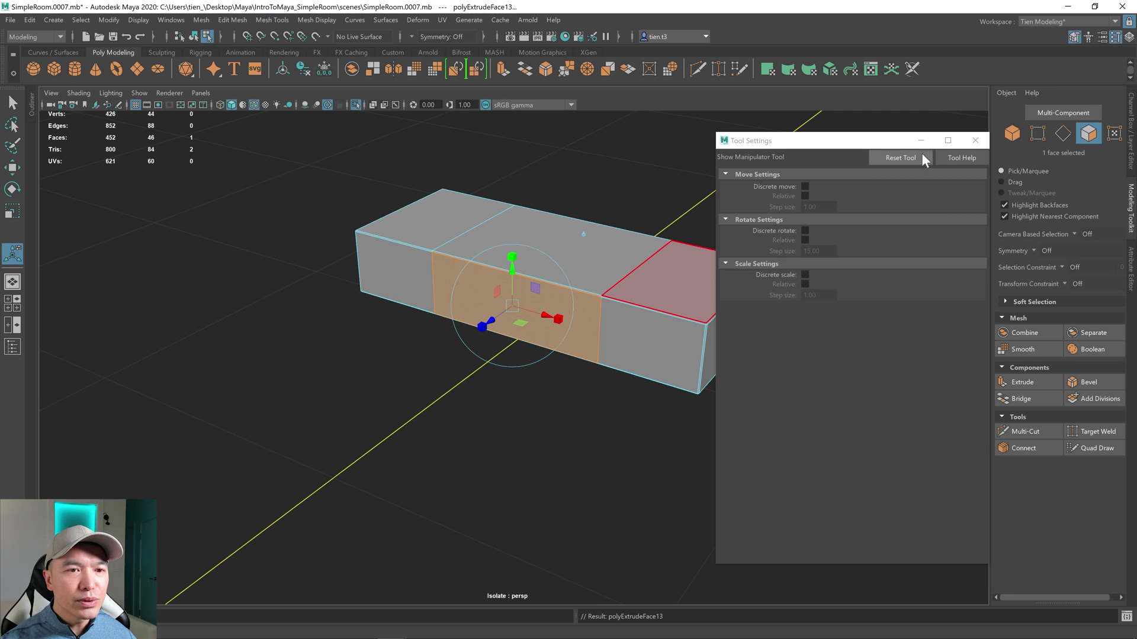
pyautogui.click(975, 140)
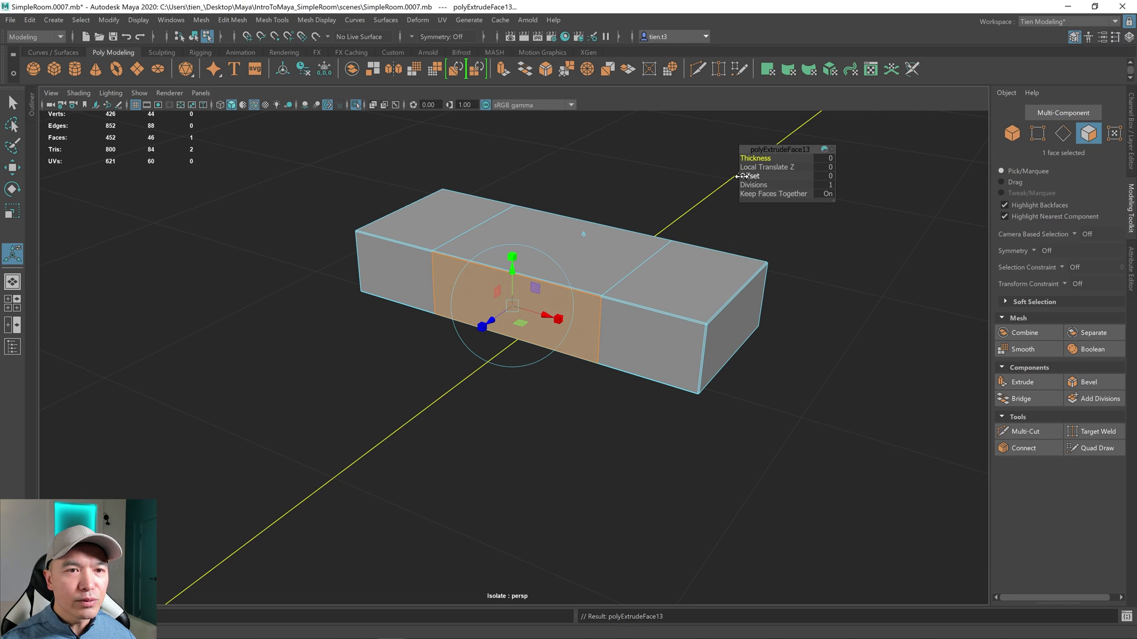
pyautogui.moveTo(747, 176); pyautogui.dragTo(752, 176)
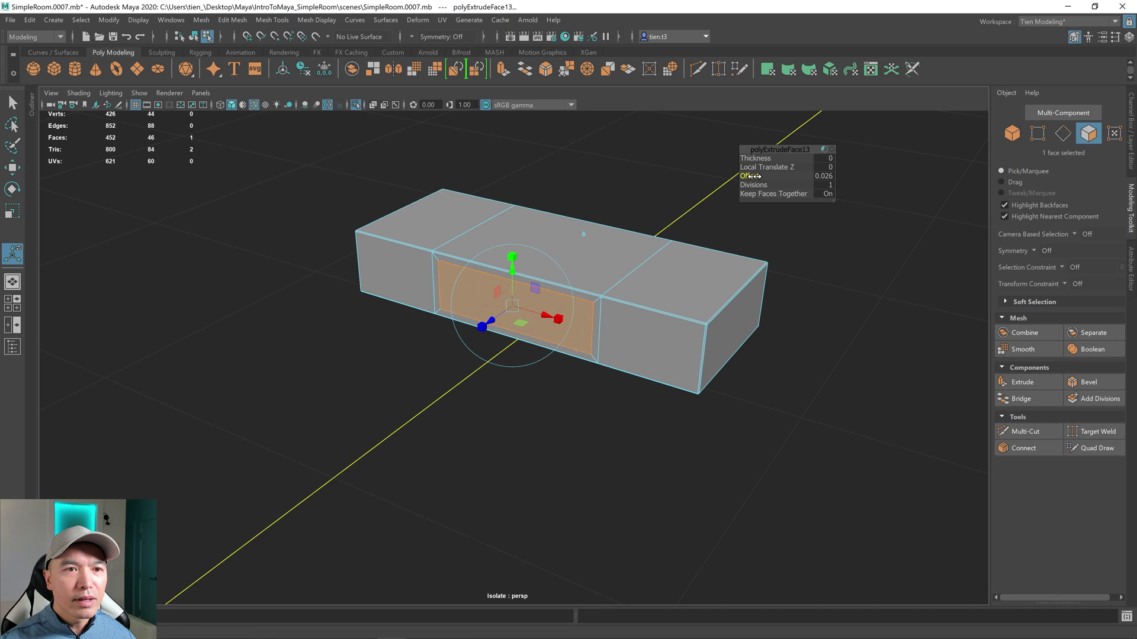
pyautogui.moveTo(752, 176); pyautogui.dragTo(755, 174)
# Extrude the inset face inward to a Local Translate Z of -0.518, checking the depth in wireframe, and return to shaded object selection
pyautogui.scroll(3, 647, 249)
pyautogui.keyDown('alt'); pyautogui.moveTo(646, 248); pyautogui.dragTo(572, 292); pyautogui.keyUp('alt')
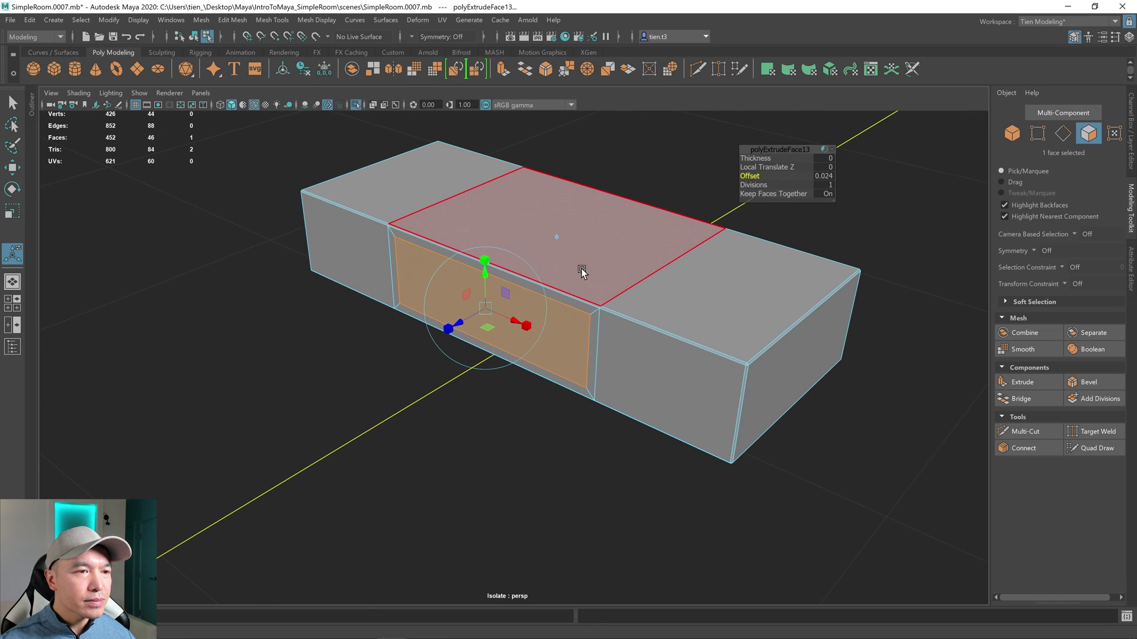
pyautogui.hotkey('ctrl', 'e')
pyautogui.moveTo(450, 327); pyautogui.dragTo(538, 279)
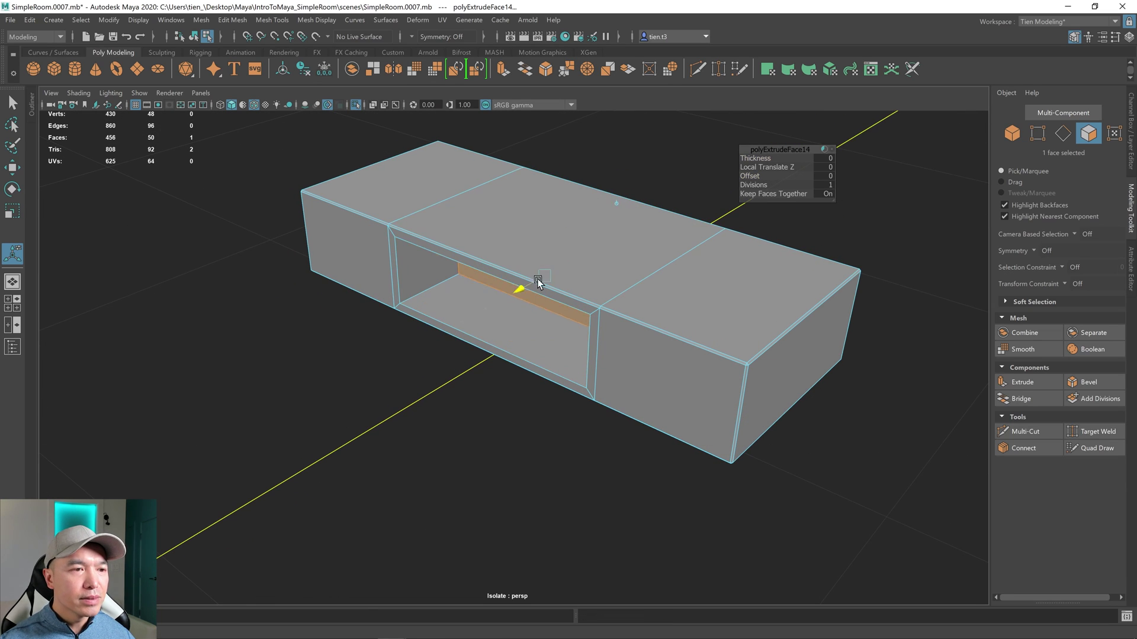
pyautogui.keyDown('alt'); pyautogui.moveTo(651, 306); pyautogui.dragTo(592, 325); pyautogui.keyUp('alt')
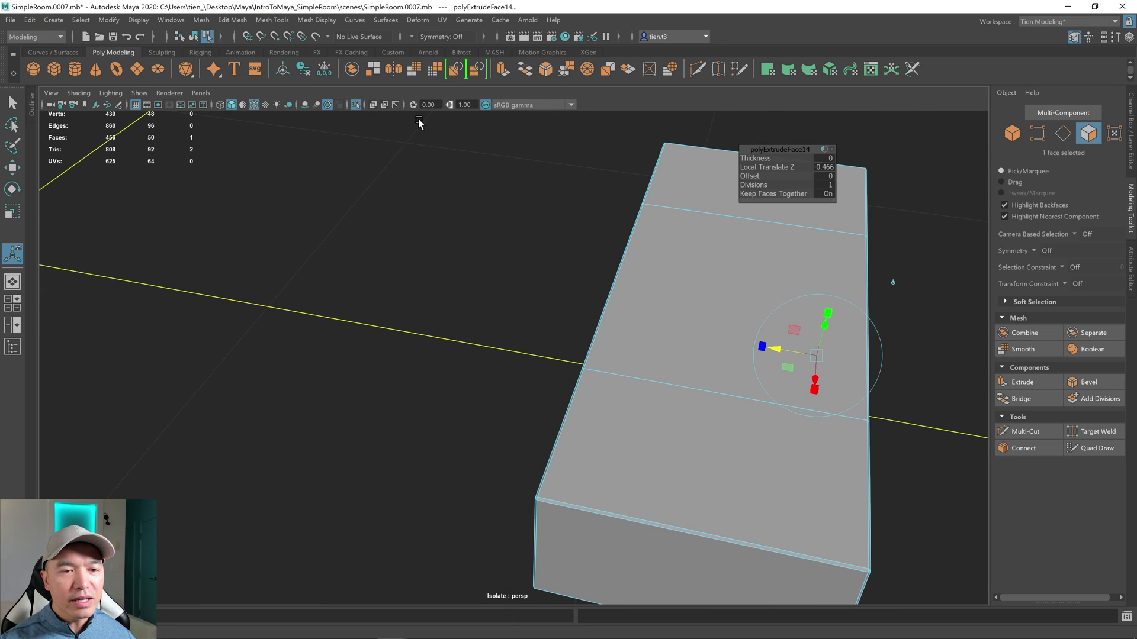
pyautogui.click(220, 105)
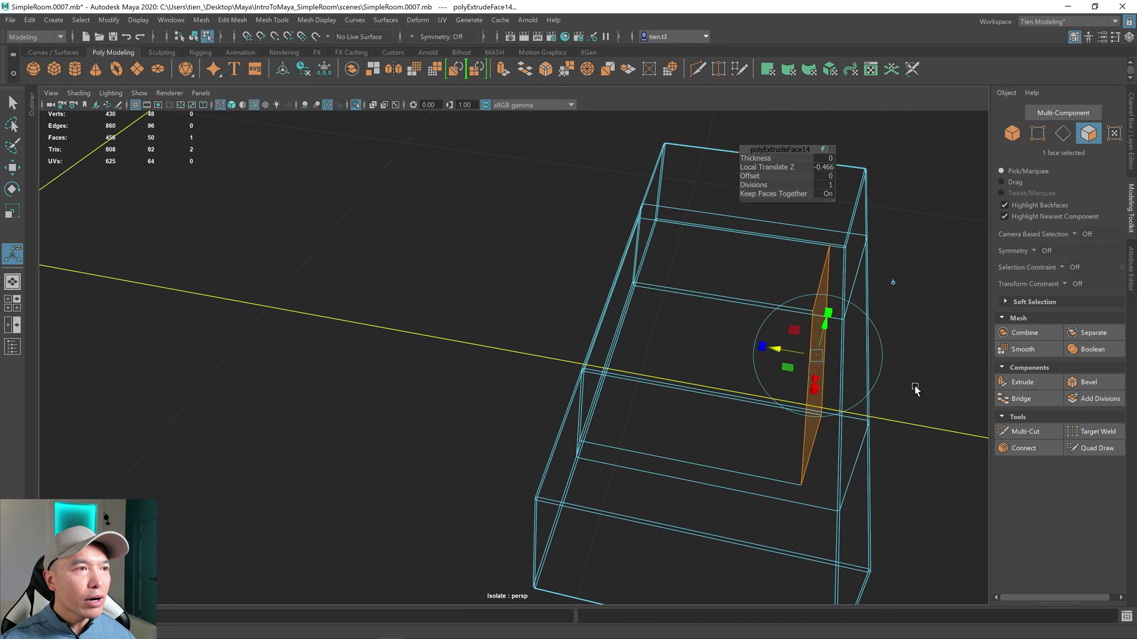
pyautogui.moveTo(787, 349); pyautogui.dragTo(681, 369)
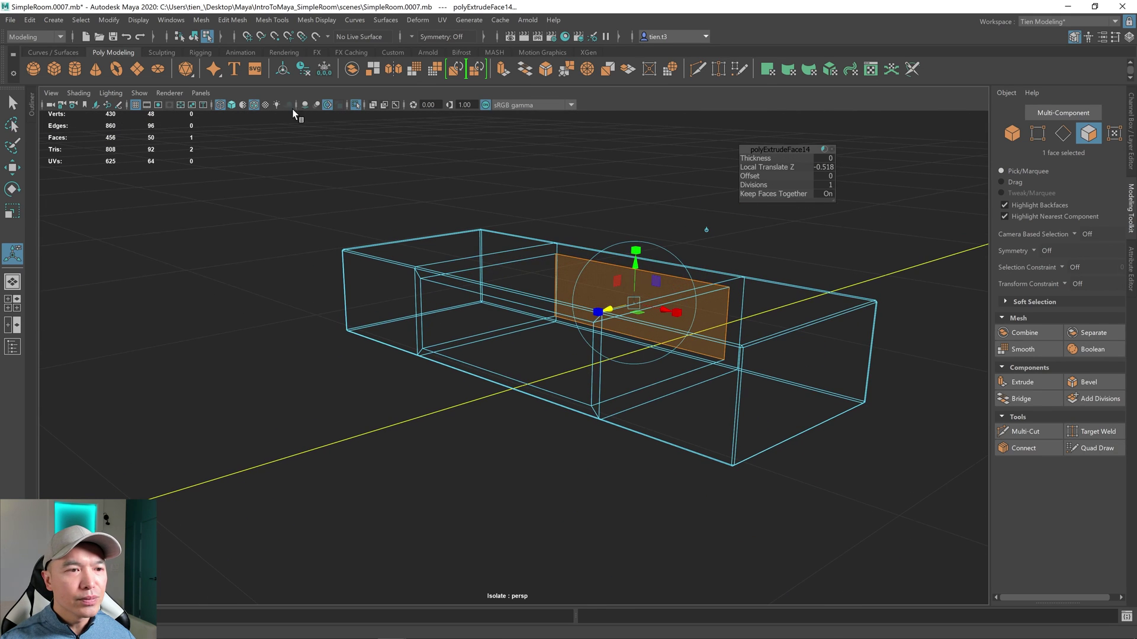
pyautogui.click(231, 105)
pyautogui.moveTo(585, 265); pyautogui.dragTo(654, 215, button='right')
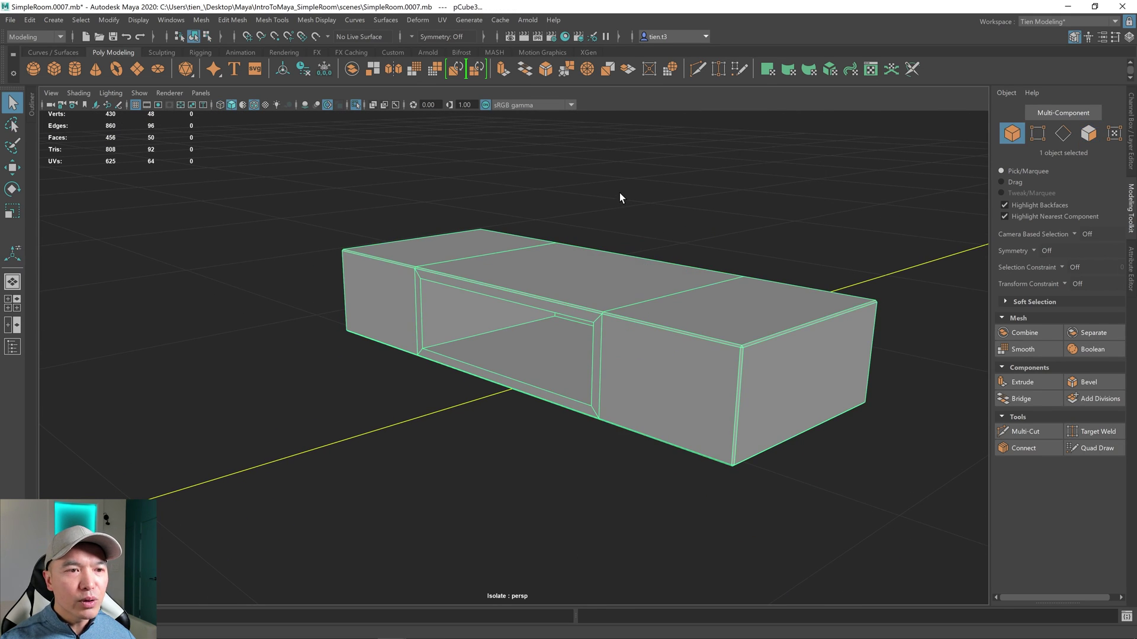
# Turn off isolation and examine the TV stand's proportions within the whole room
pyautogui.click(355, 105)
pyautogui.keyDown('alt'); pyautogui.moveTo(669, 320); pyautogui.dragTo(736, 407); pyautogui.keyUp('alt')
pyautogui.keyDown('alt'); pyautogui.moveTo(669, 421); pyautogui.dragTo(749, 387); pyautogui.keyUp('alt')
pyautogui.scroll(4, 675, 388)
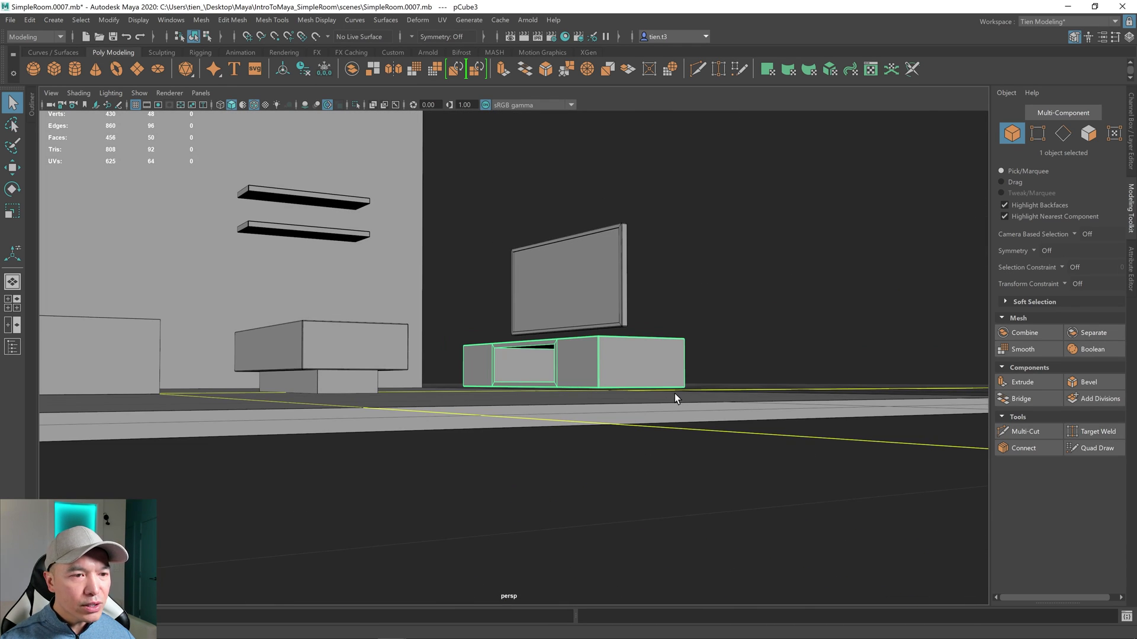
pyautogui.keyDown('alt'); pyautogui.moveTo(675, 398); pyautogui.dragTo(629, 397); pyautogui.keyUp('alt')
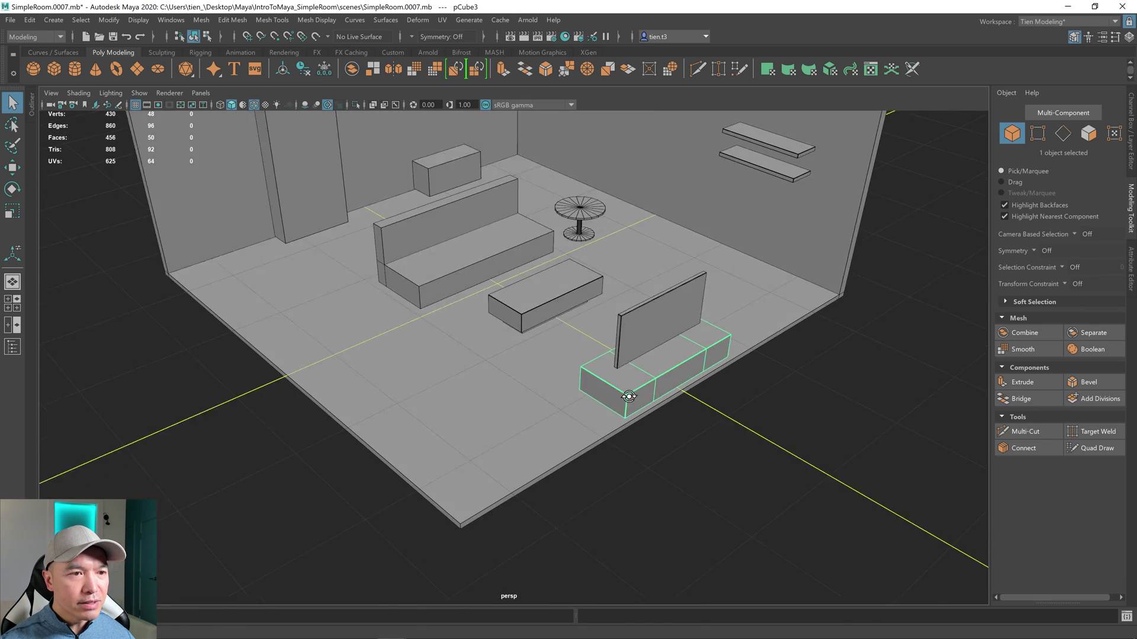
pyautogui.keyDown('alt'); pyautogui.moveTo(629, 396); pyautogui.dragTo(691, 446, button='middle'); pyautogui.keyUp('alt')
pyautogui.keyDown('alt'); pyautogui.moveTo(651, 438); pyautogui.dragTo(675, 421); pyautogui.keyUp('alt')
pyautogui.scroll(-4, 675, 420)
pyautogui.keyDown('alt'); pyautogui.moveTo(668, 410); pyautogui.dragTo(662, 449, button='middle'); pyautogui.keyUp('alt')
pyautogui.keyDown('alt'); pyautogui.moveTo(662, 449); pyautogui.dragTo(678, 445); pyautogui.keyUp('alt')
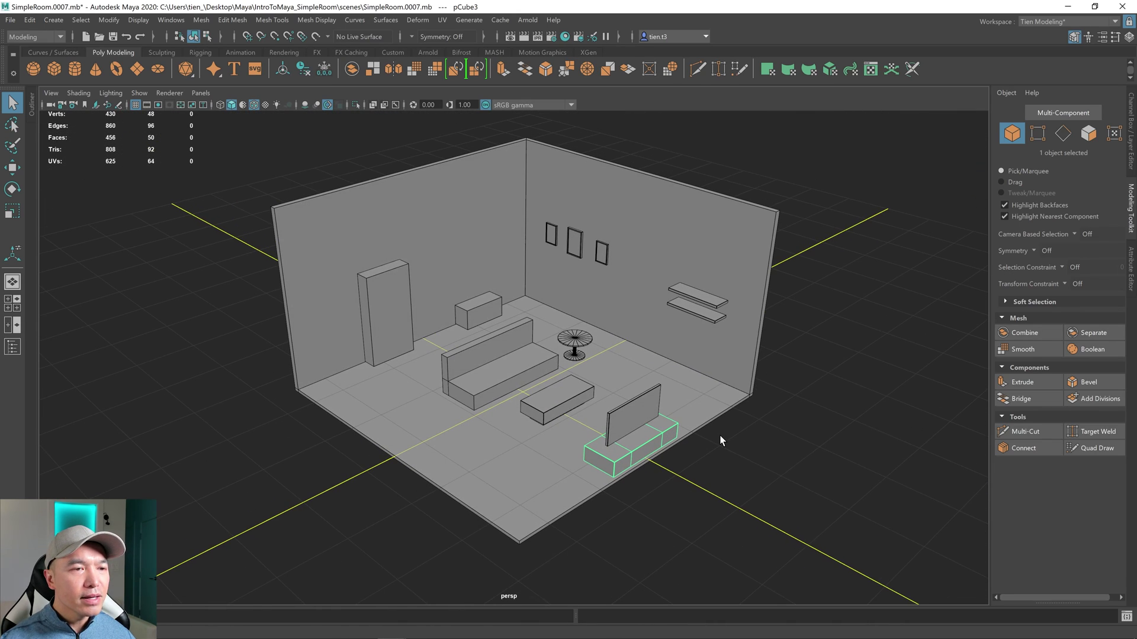
pyautogui.scroll(1, 720, 437)
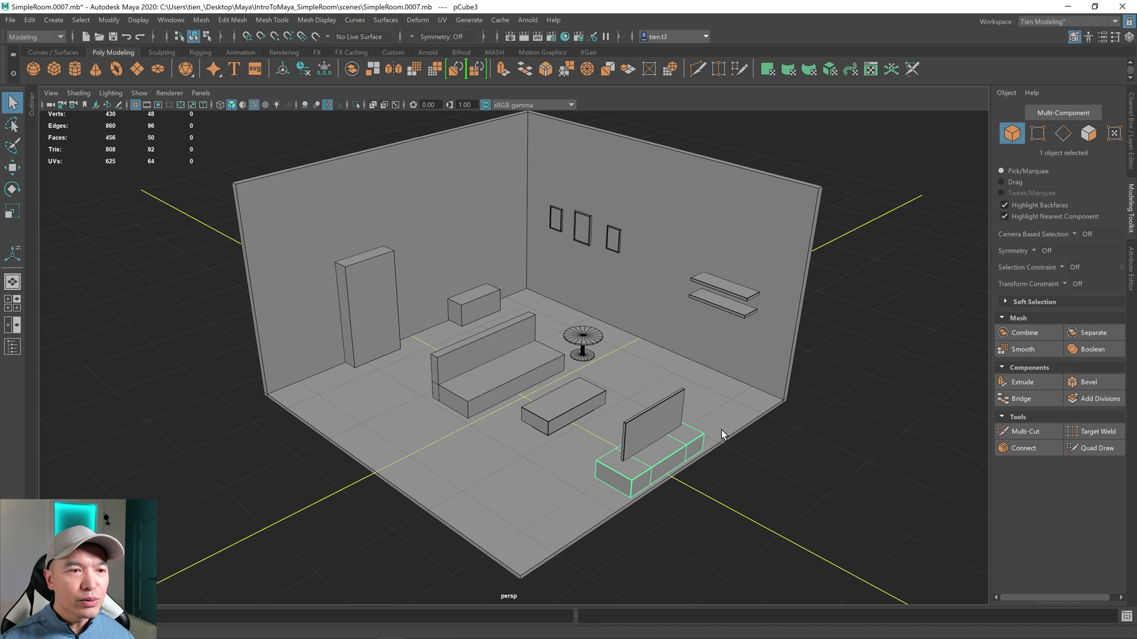
pyautogui.scroll(3, 722, 430)
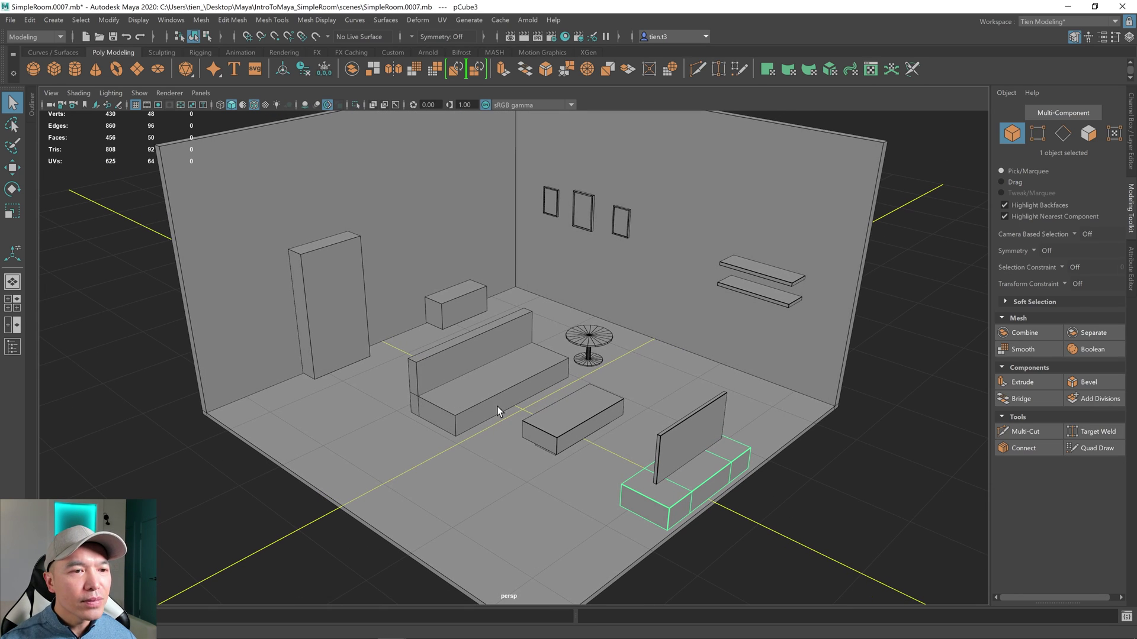
# Select the small box behind the sofa and isolate it for editing
pyautogui.click(449, 307)
pyautogui.scroll(3, 479, 333)
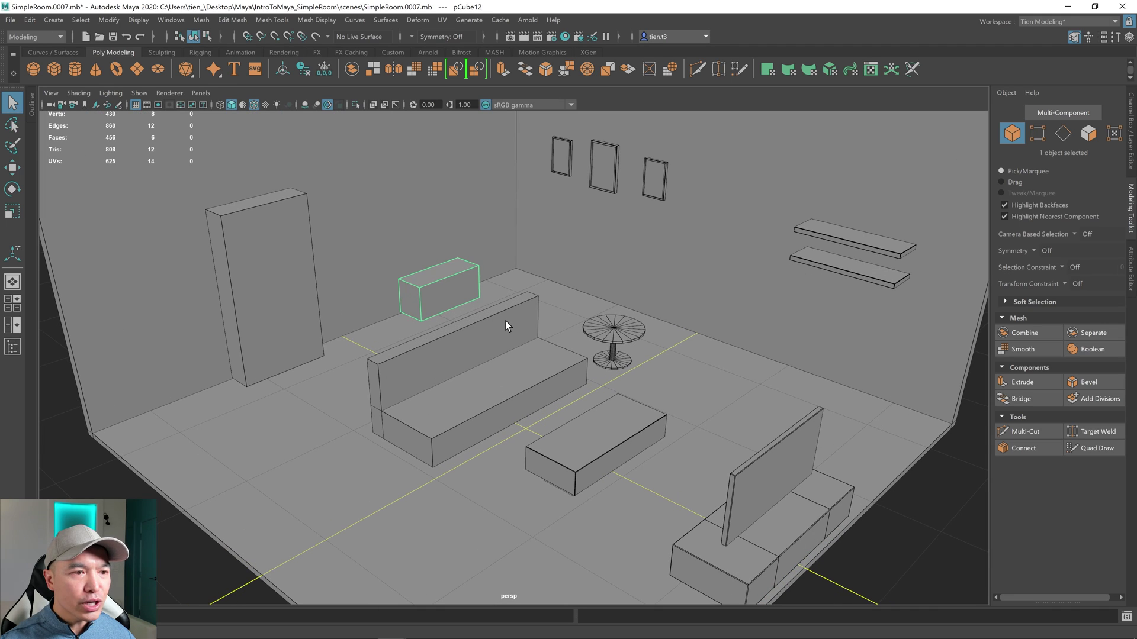
pyautogui.press('f')
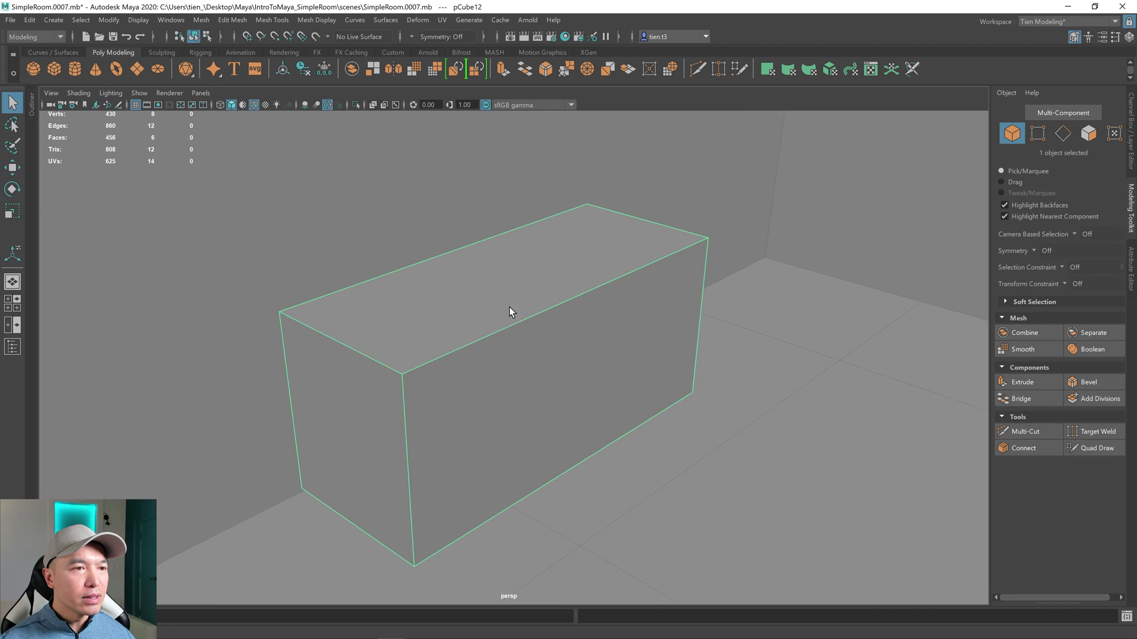
pyautogui.scroll(-3, 510, 312)
pyautogui.moveTo(583, 340)
pyautogui.keyDown('alt'); pyautogui.mouseDown()
pyautogui.moveTo(599, 343)
pyautogui.moveTo(559, 338)
pyautogui.moveTo(609, 335)
pyautogui.moveTo(589, 332)
pyautogui.mouseUp(); pyautogui.keyUp('alt')
pyautogui.click(356, 104)
pyautogui.scroll(-3, 655, 308)
pyautogui.keyDown('alt'); pyautogui.moveTo(641, 337); pyautogui.dragTo(638, 291, button='middle'); pyautogui.keyUp('alt')
pyautogui.scroll(3, 595, 315)
pyautogui.keyDown('alt'); pyautogui.moveTo(540, 342); pyautogui.dragTo(474, 320); pyautogui.keyUp('alt')
pyautogui.keyDown('alt'); pyautogui.moveTo(325, 347); pyautogui.dragTo(413, 348); pyautogui.keyUp('alt')
pyautogui.keyDown('alt'); pyautogui.moveTo(525, 287); pyautogui.dragTo(474, 284); pyautogui.keyUp('alt')
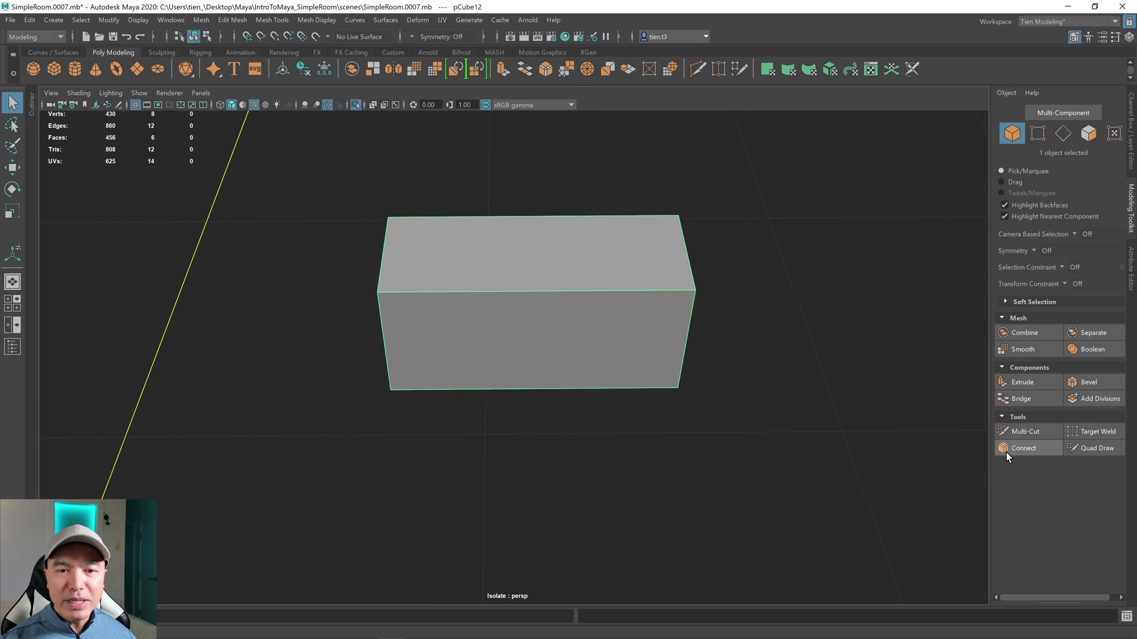
# Insert an off-centre edge loop across the box's length with the Multi-Cut tool
pyautogui.click(1029, 432)
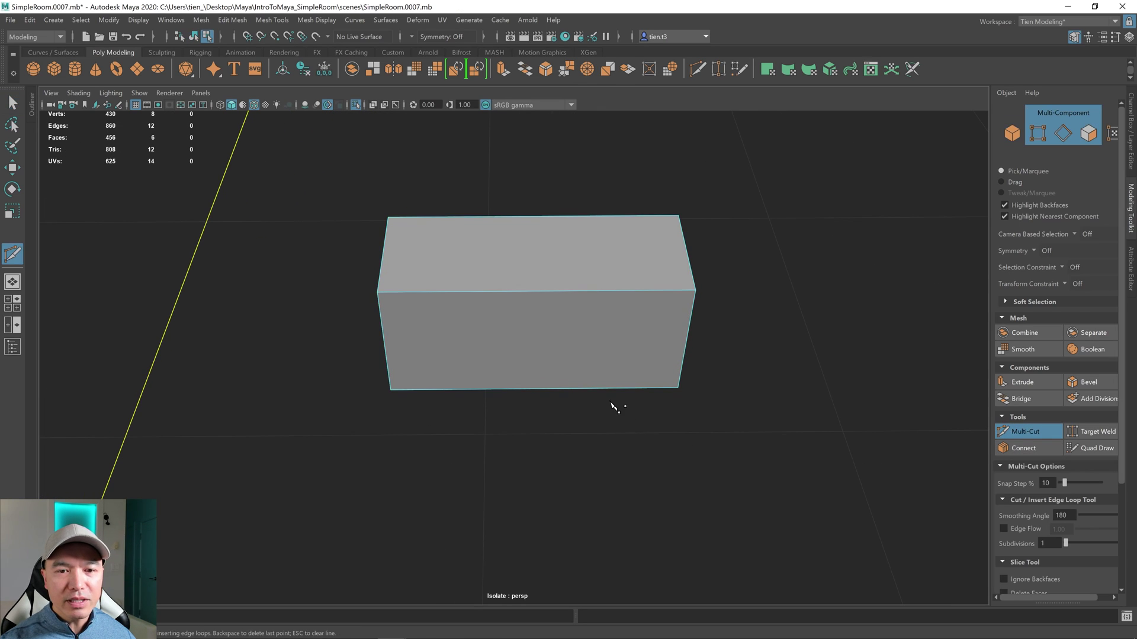
pyautogui.keyDown('alt'); pyautogui.moveTo(614, 406); pyautogui.dragTo(510, 332); pyautogui.keyUp('alt')
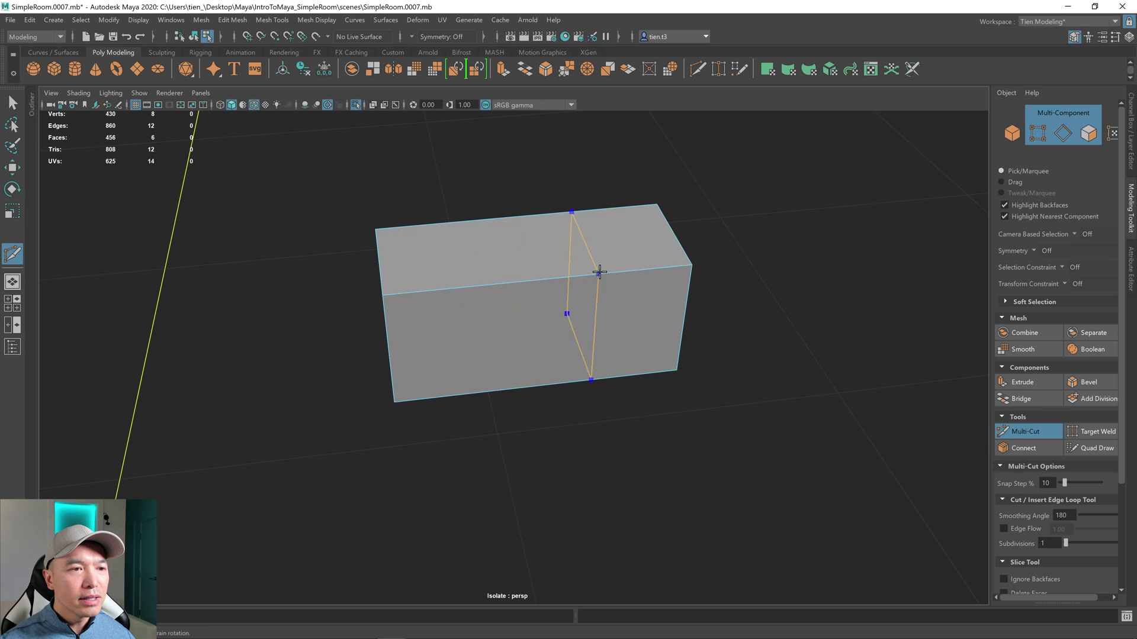
pyautogui.keyDown('ctrl'); pyautogui.click(508, 285); pyautogui.keyUp('ctrl')
pyautogui.press('q')
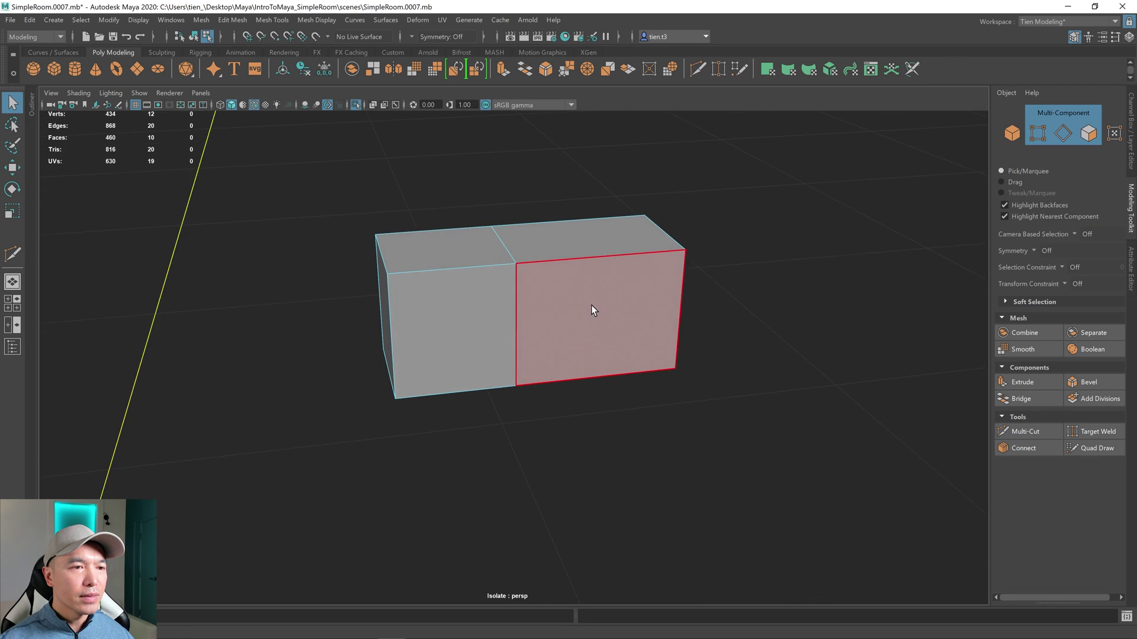
# Extrude the box's two front faces with an offset of 0.0273 and Keep Faces Together off so each gets its own border
pyautogui.keyDown('alt'); pyautogui.moveTo(592, 305); pyautogui.dragTo(523, 322); pyautogui.keyUp('alt')
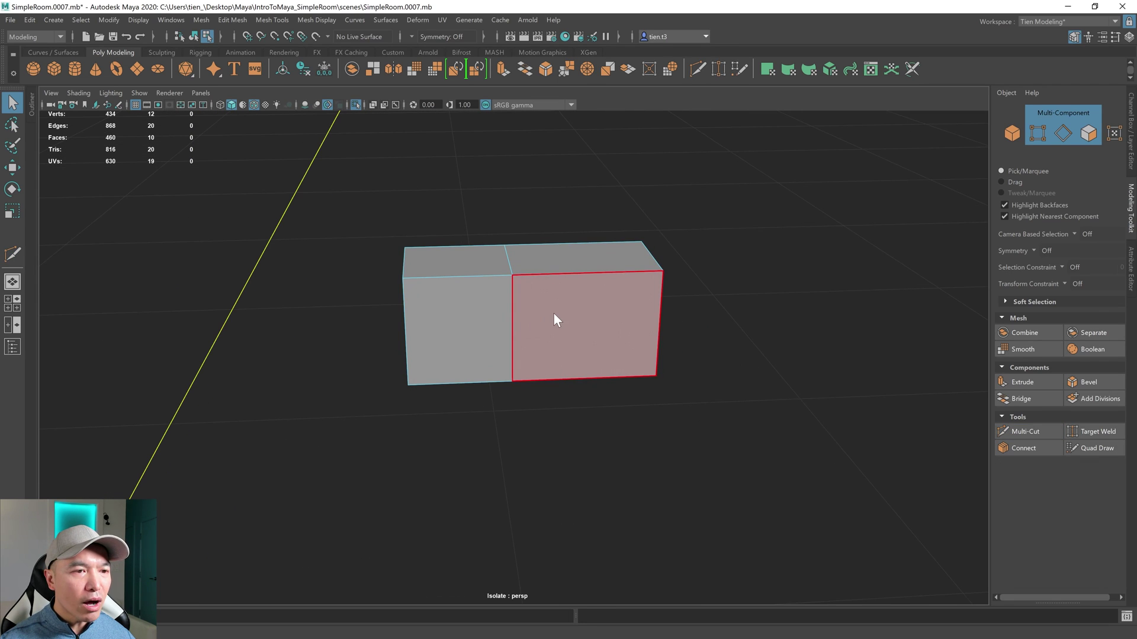
pyautogui.moveTo(554, 314); pyautogui.dragTo(551, 340, button='right')
pyautogui.click(485, 326)
pyautogui.keyDown('shift'); pyautogui.click(599, 314); pyautogui.keyUp('shift')
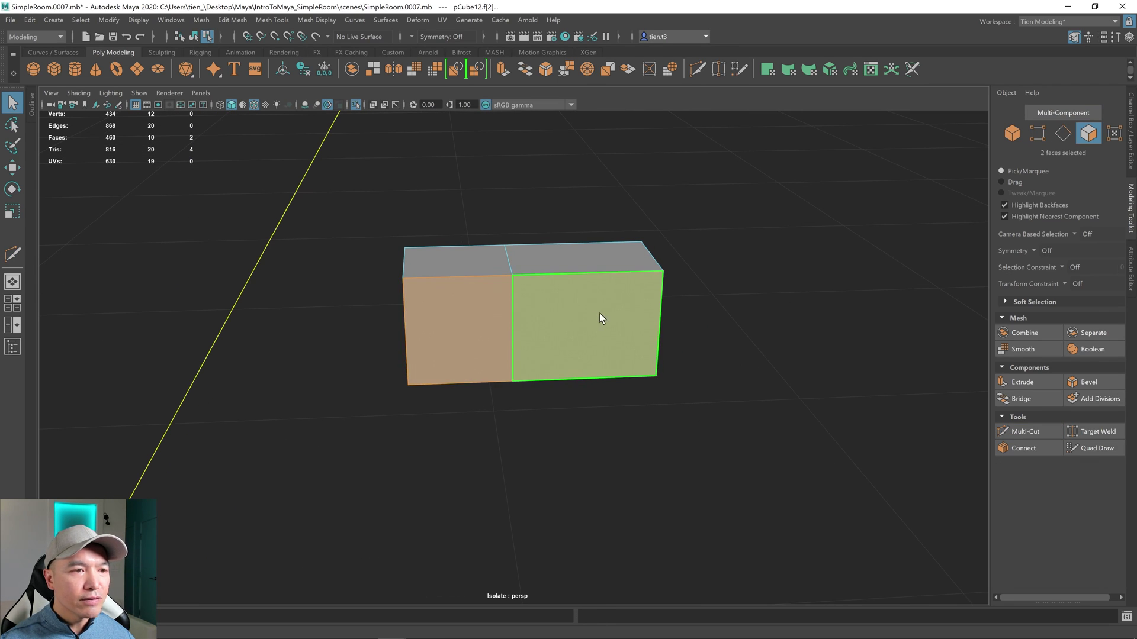
pyautogui.moveTo(599, 318)
pyautogui.keyDown('alt'); pyautogui.mouseDown()
pyautogui.moveTo(644, 335)
pyautogui.moveTo(601, 322)
pyautogui.mouseUp(); pyautogui.keyUp('alt')
pyautogui.keyDown('shift'); pyautogui.rightClick(586, 284); pyautogui.keyUp('shift')
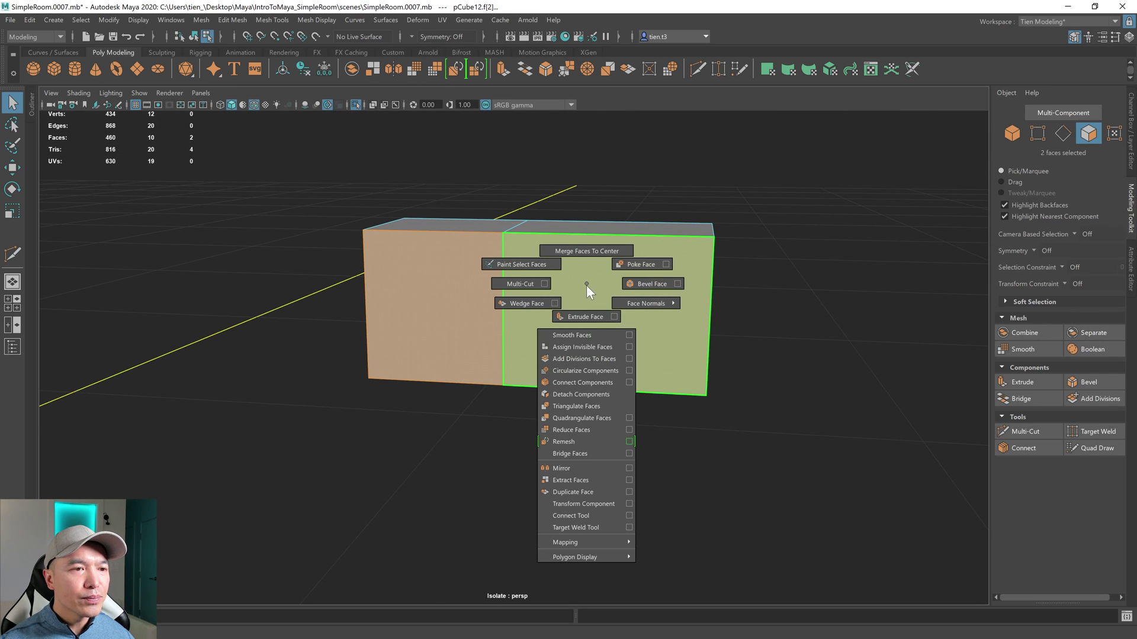
pyautogui.click(588, 317)
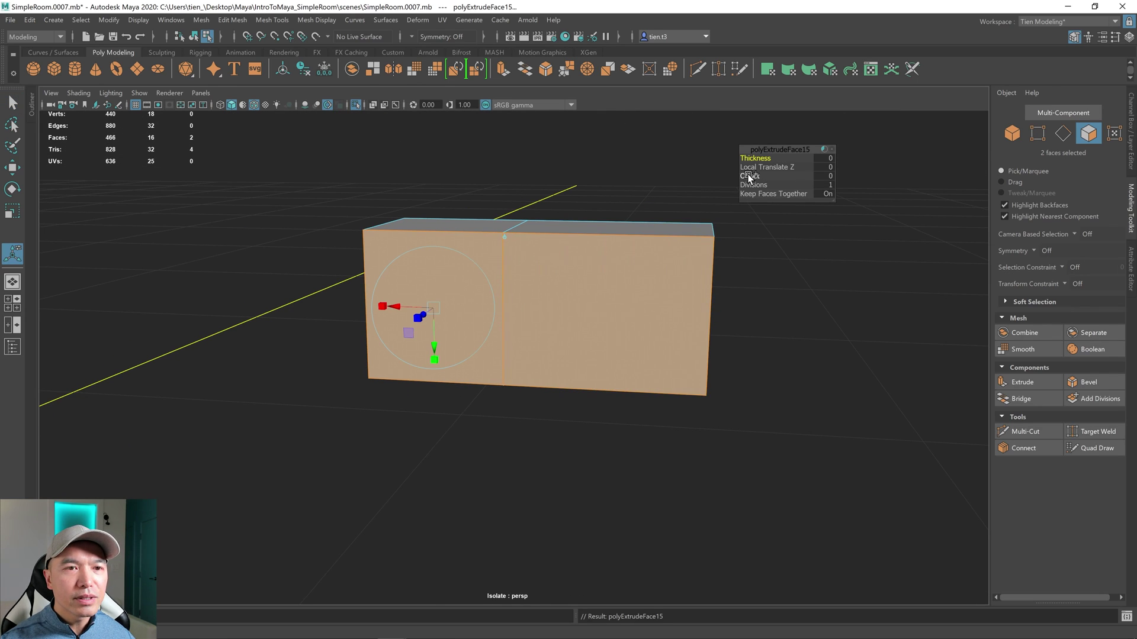
pyautogui.moveTo(749, 176); pyautogui.dragTo(760, 174)
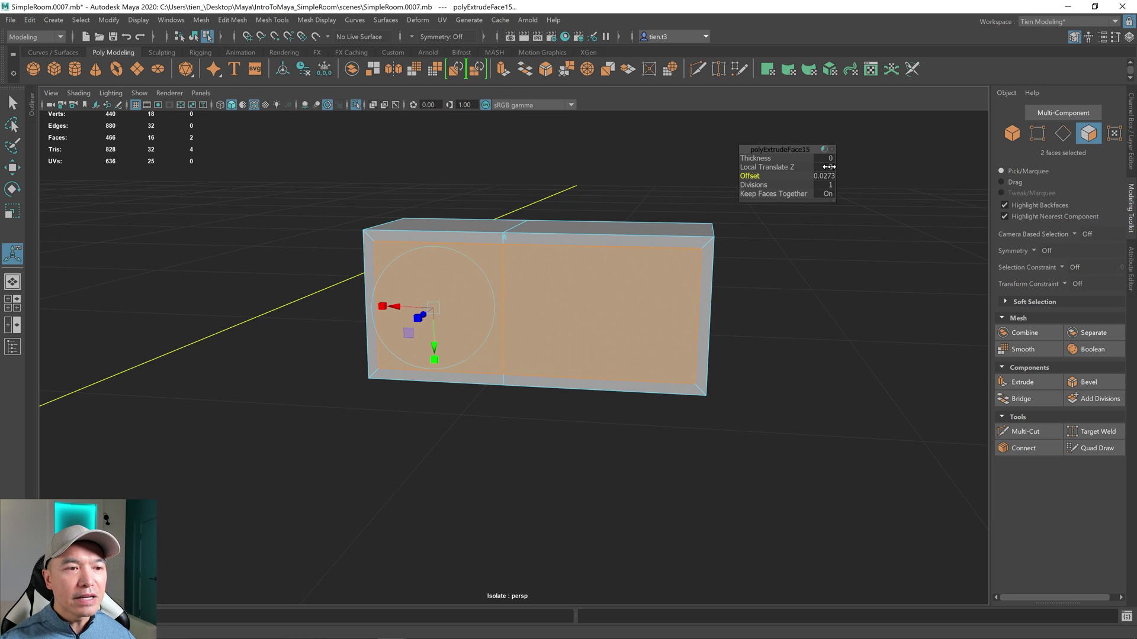
pyautogui.keyDown('alt'); pyautogui.moveTo(719, 332); pyautogui.dragTo(685, 328); pyautogui.keyUp('alt')
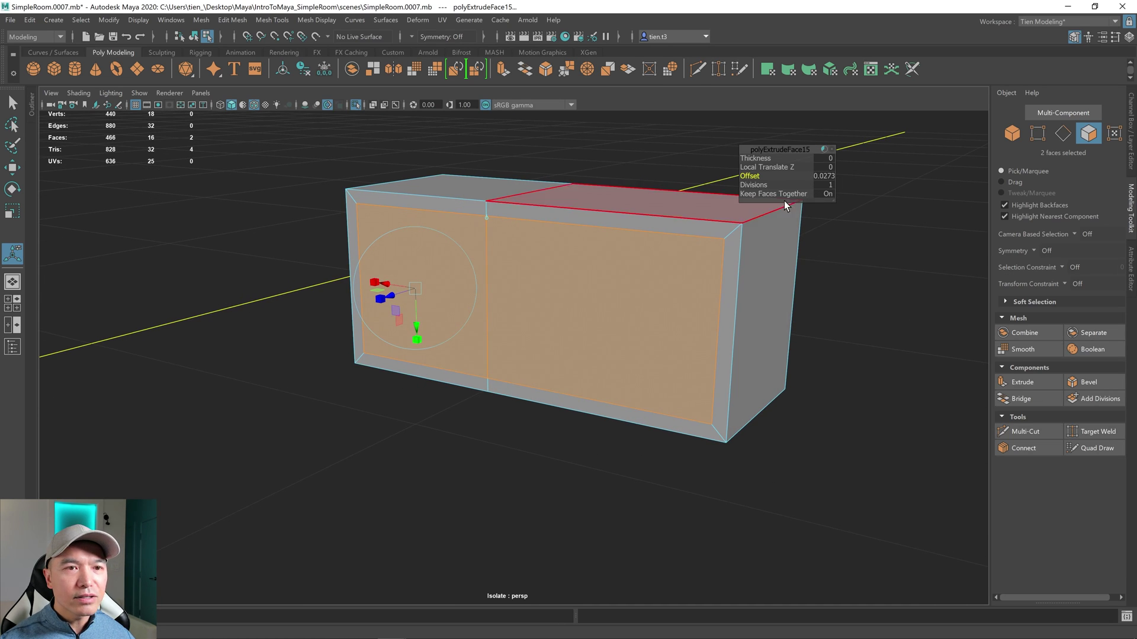
pyautogui.click(828, 194)
# Delete the two inset front faces and all the box's outer faces behind them, keeping only the front frame, and return to object selection
pyautogui.keyDown('alt'); pyautogui.moveTo(799, 248); pyautogui.dragTo(569, 358); pyautogui.keyUp('alt')
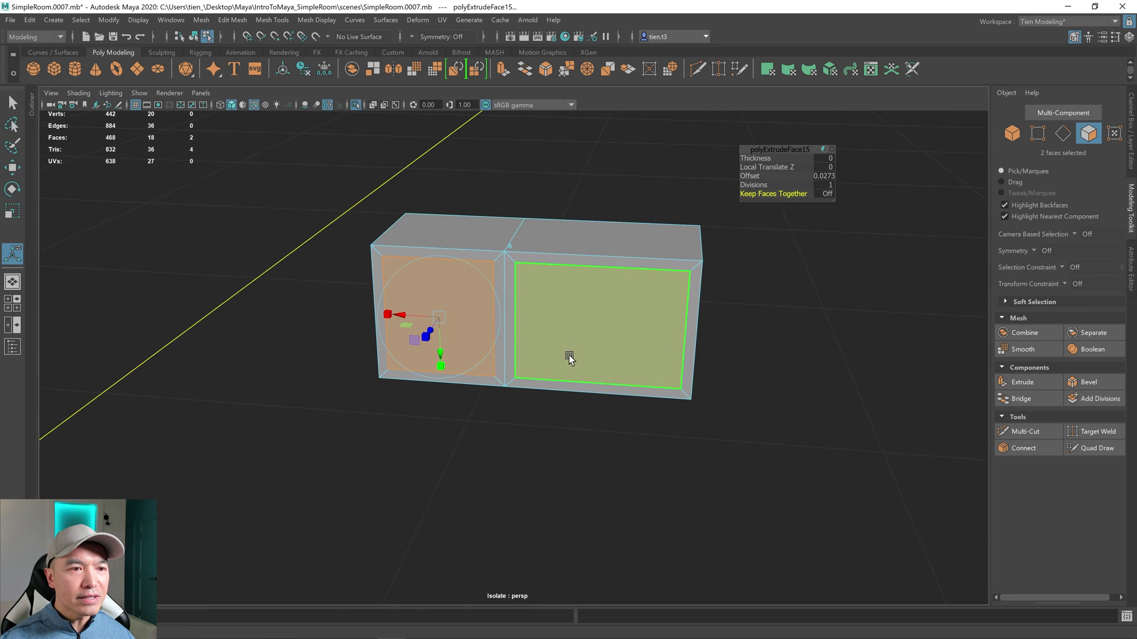
pyautogui.press('Delete')
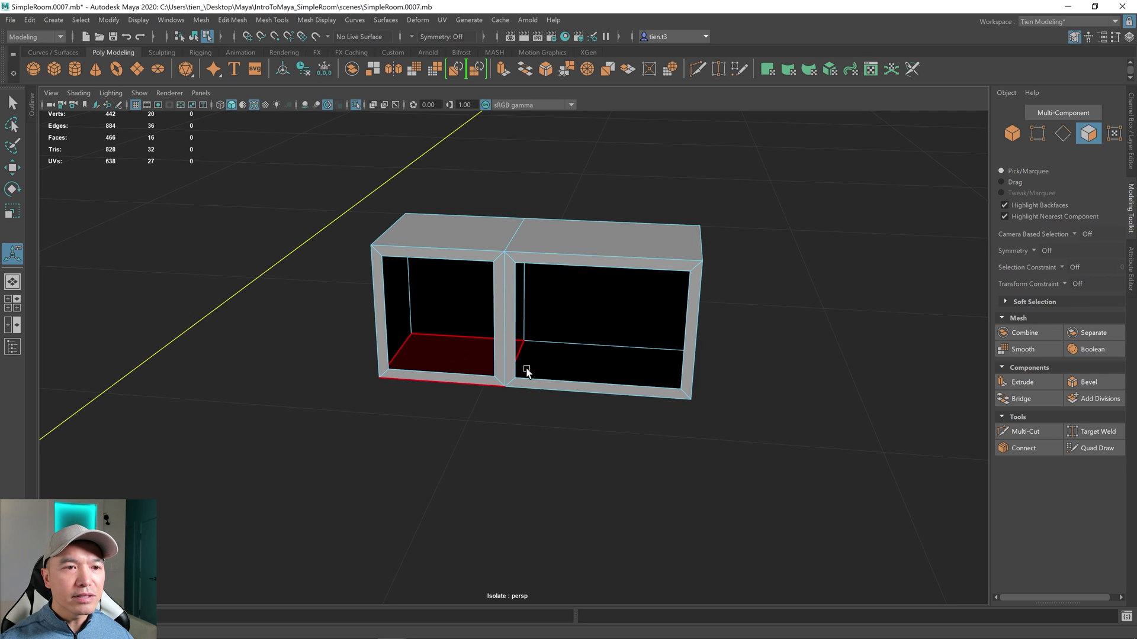
pyautogui.keyDown('alt'); pyautogui.moveTo(521, 373); pyautogui.dragTo(579, 348); pyautogui.keyUp('alt')
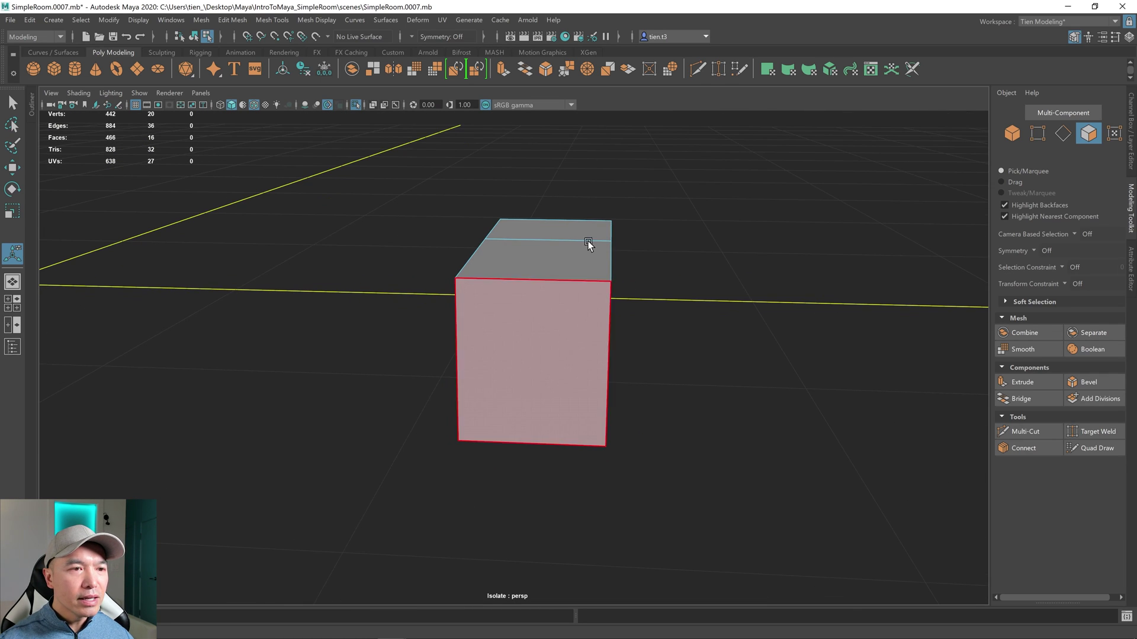
pyautogui.moveTo(566, 188); pyautogui.dragTo(545, 413)
pyautogui.press('Delete')
pyautogui.press('q')
pyautogui.moveTo(519, 296); pyautogui.dragTo(586, 280, button='right')
pyautogui.keyDown('alt'); pyautogui.moveTo(519, 320); pyautogui.dragTo(548, 270); pyautogui.keyUp('alt')
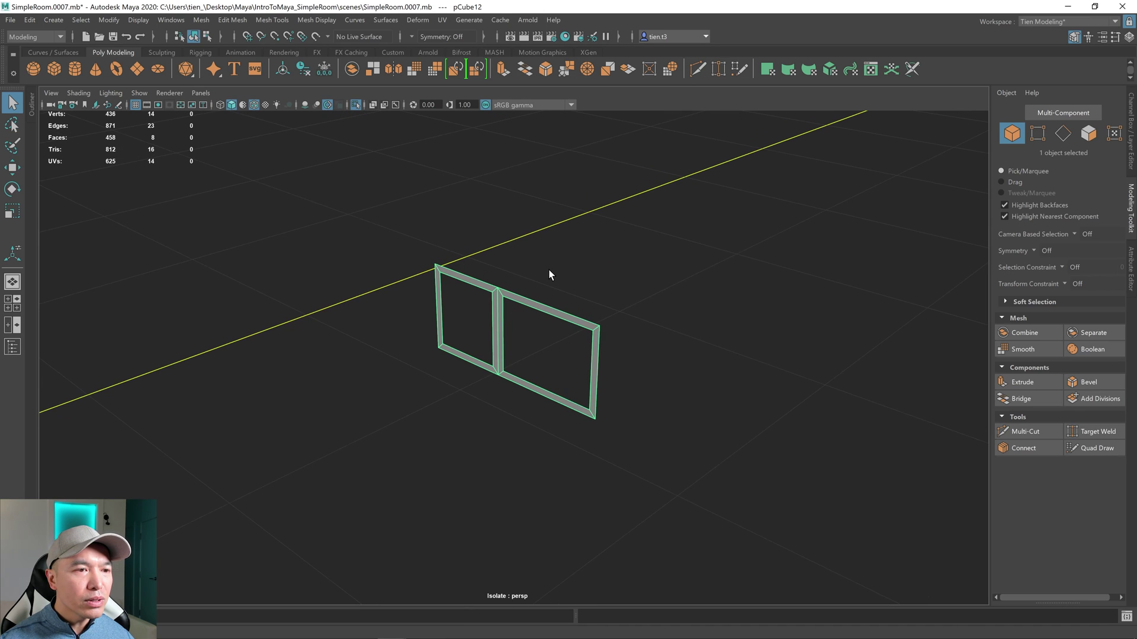
# Extrude all the frame's faces in depth to form an open two-compartment shelf, and return to object selection
pyautogui.keyDown('shift'); pyautogui.moveTo(552, 264); pyautogui.dragTo(549, 295, button='right'); pyautogui.keyUp('shift')
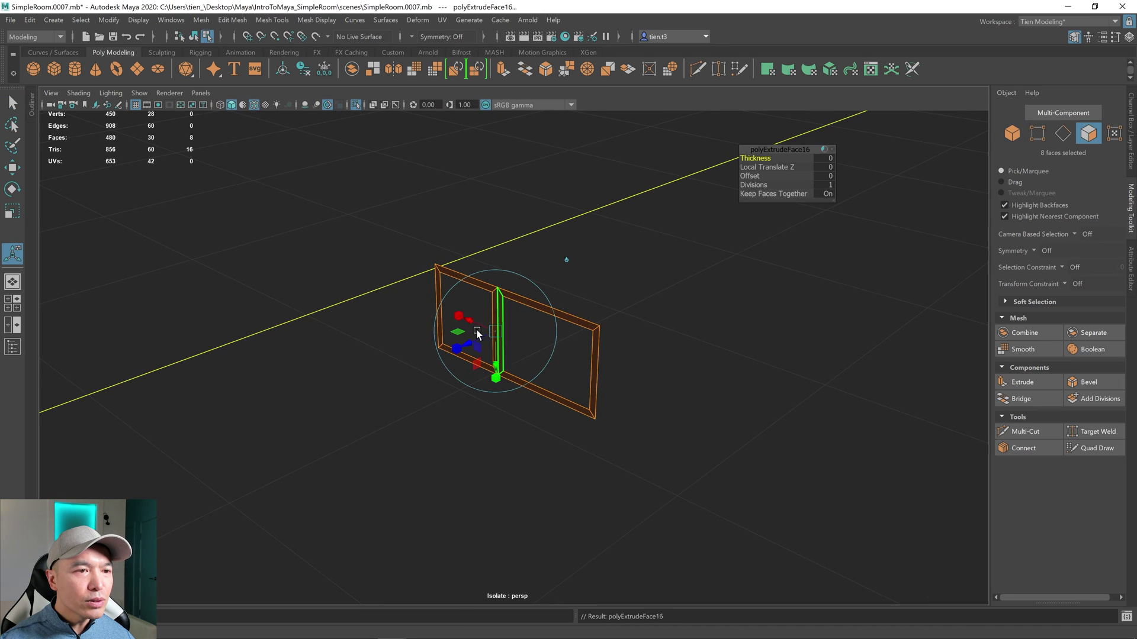
pyautogui.moveTo(472, 355)
pyautogui.mouseDown()
pyautogui.moveTo(414, 379)
pyautogui.moveTo(469, 349)
pyautogui.moveTo(497, 314)
pyautogui.mouseUp()
pyautogui.click(414, 380)
pyautogui.moveTo(512, 291); pyautogui.dragTo(597, 232, button='right')
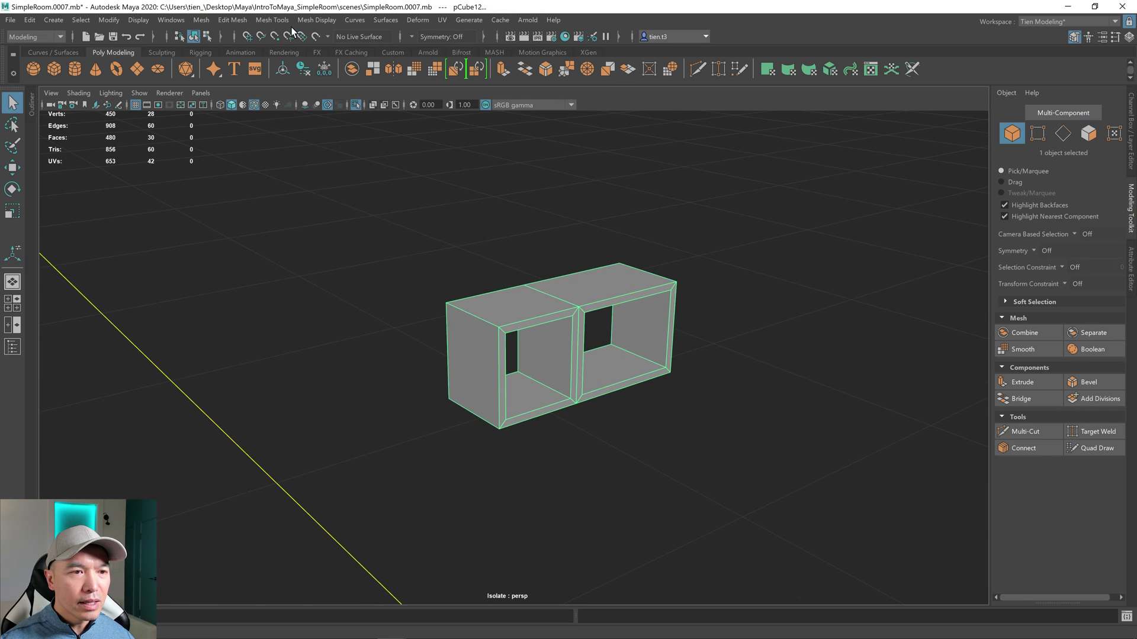
# Exit isolation to show the whole room again and center the two-compartment shelf's pivot
pyautogui.click(358, 105)
pyautogui.keyDown('alt'); pyautogui.moveTo(639, 272); pyautogui.dragTo(660, 322); pyautogui.keyUp('alt')
pyautogui.press('w')
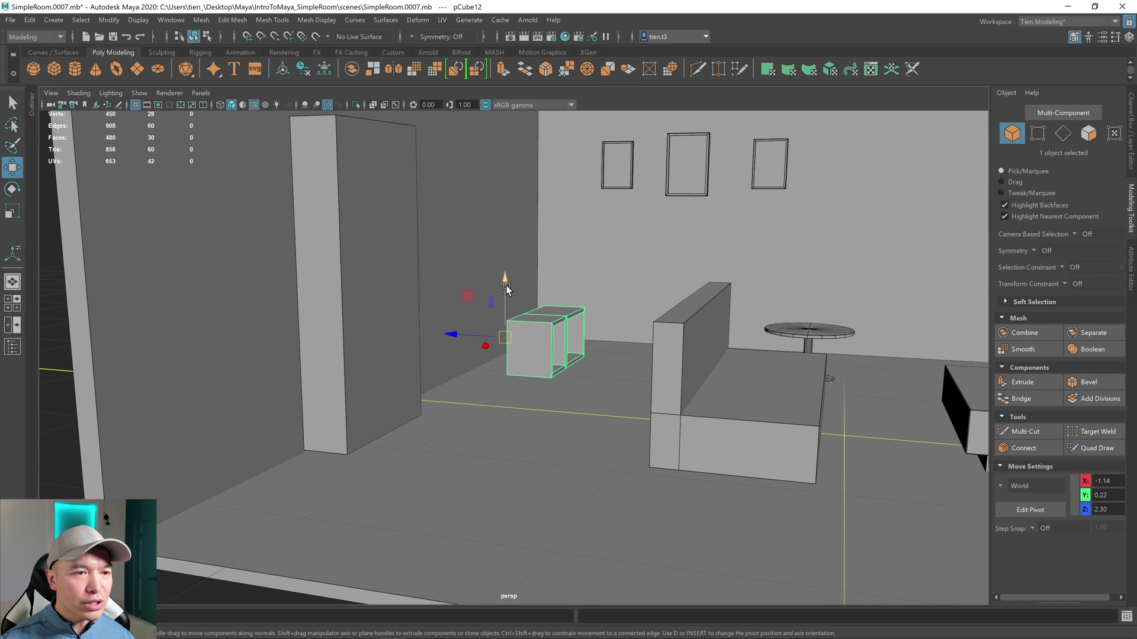
pyautogui.scroll(10, 538, 330)
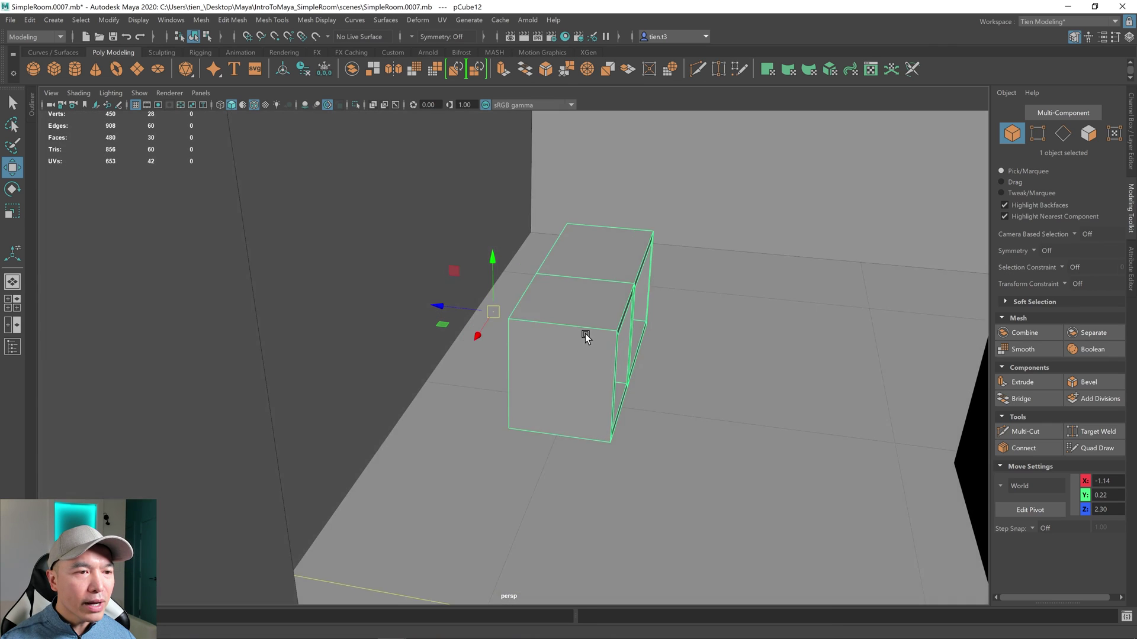
pyautogui.keyDown('alt'); pyautogui.moveTo(585, 338); pyautogui.dragTo(543, 344); pyautogui.keyUp('alt')
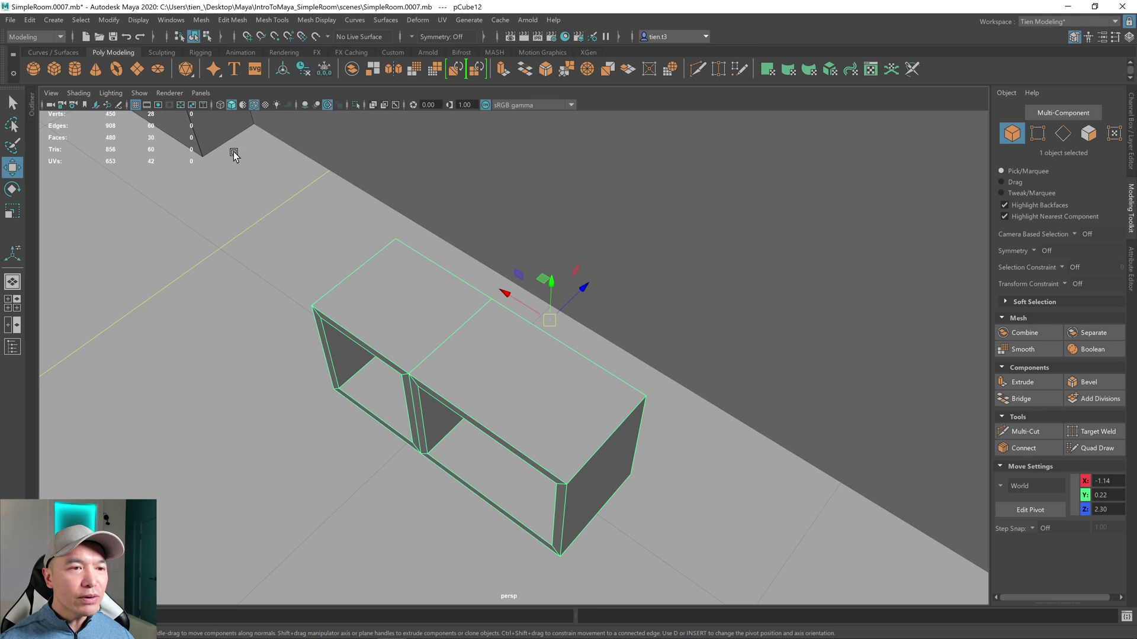
pyautogui.click(282, 69)
pyautogui.keyDown('alt'); pyautogui.moveTo(470, 294); pyautogui.dragTo(571, 313); pyautogui.keyUp('alt')
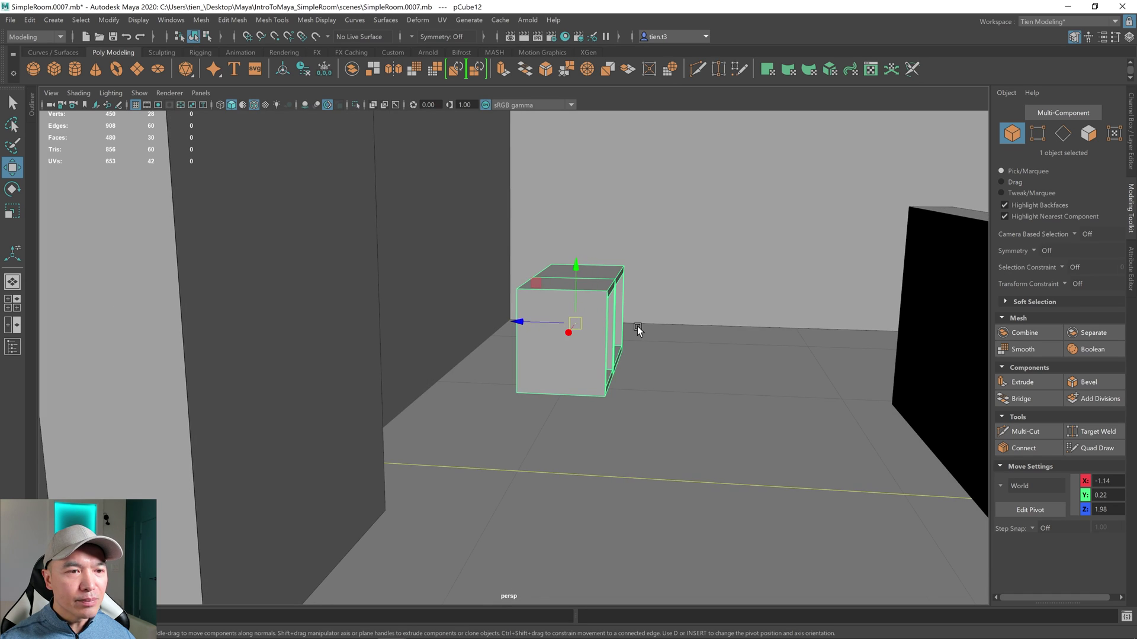
# Snap the shelf's pivot to its base, and snap the shelf vertically to the floor grid at Y 0.00
pyautogui.scroll(-2, 637, 327)
pyautogui.keyDown('alt'); pyautogui.moveTo(640, 330); pyautogui.dragTo(632, 329); pyautogui.keyUp('alt')
pyautogui.scroll(1, 583, 370)
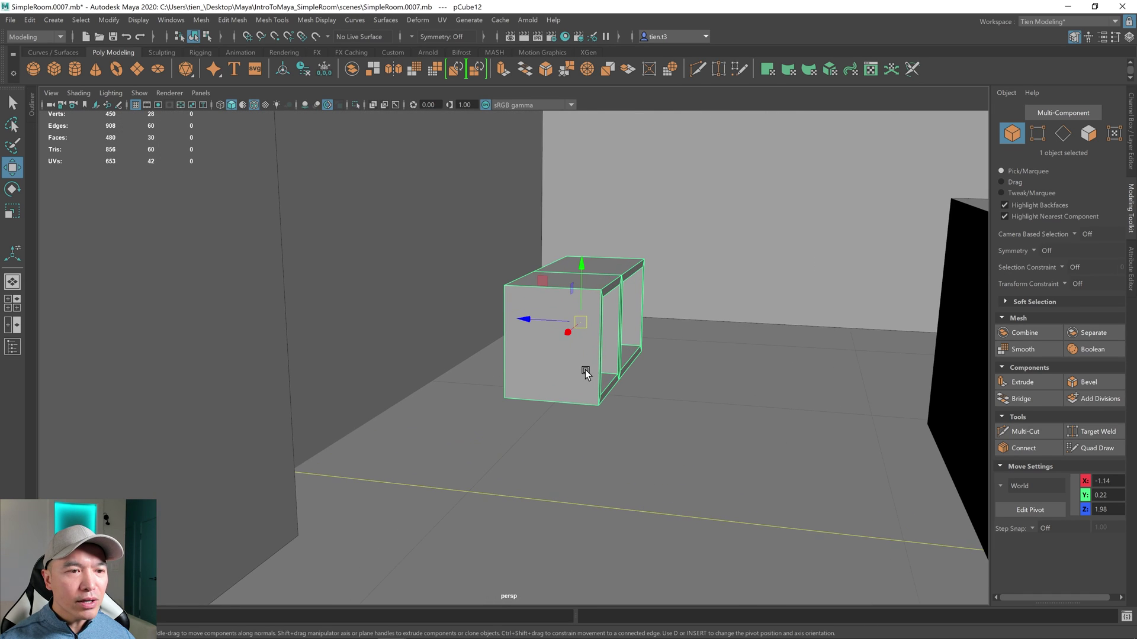
pyautogui.keyDown('alt'); pyautogui.moveTo(583, 370); pyautogui.dragTo(576, 364); pyautogui.keyUp('alt')
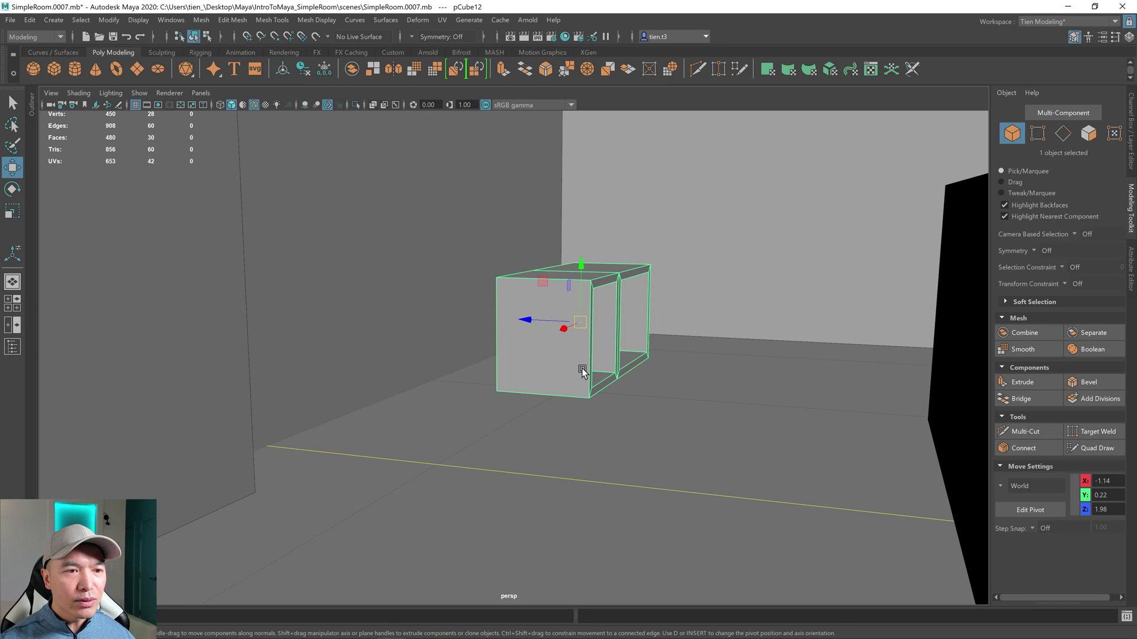
pyautogui.press('d')
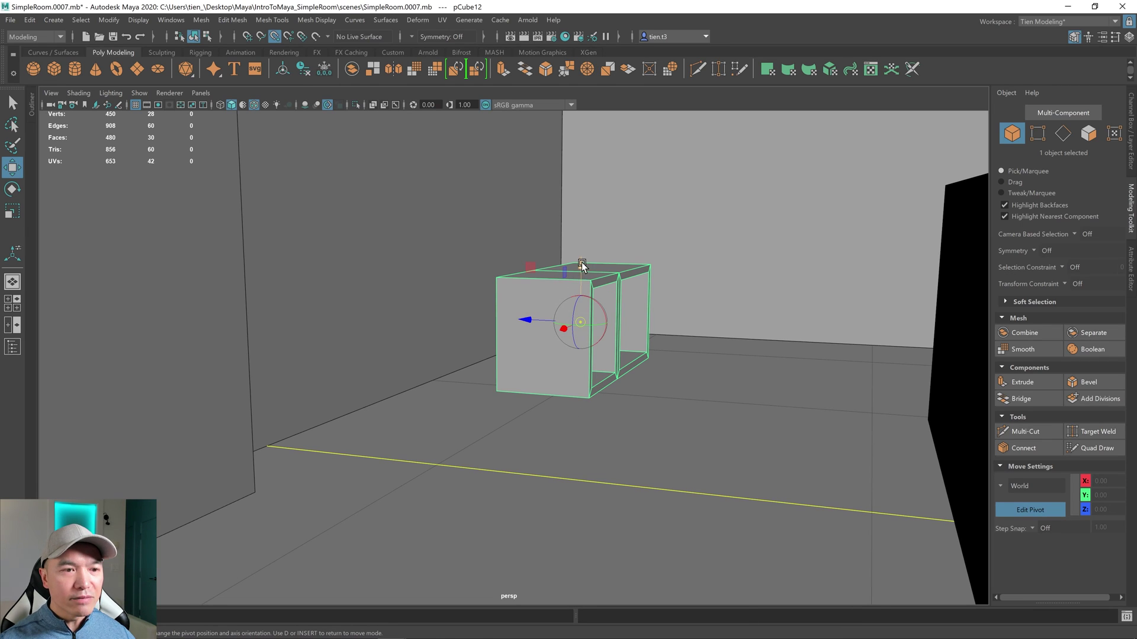
pyautogui.moveTo(579, 261); pyautogui.dragTo(584, 495)
pyautogui.press('d')
pyautogui.press('x')
pyautogui.moveTo(579, 319); pyautogui.dragTo(586, 413)
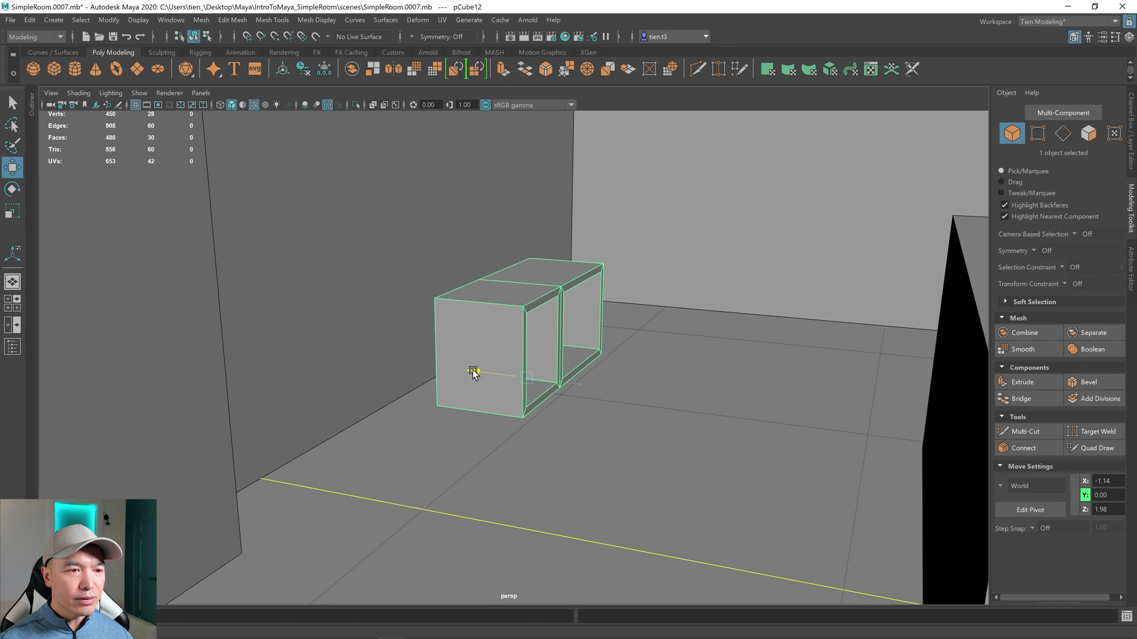
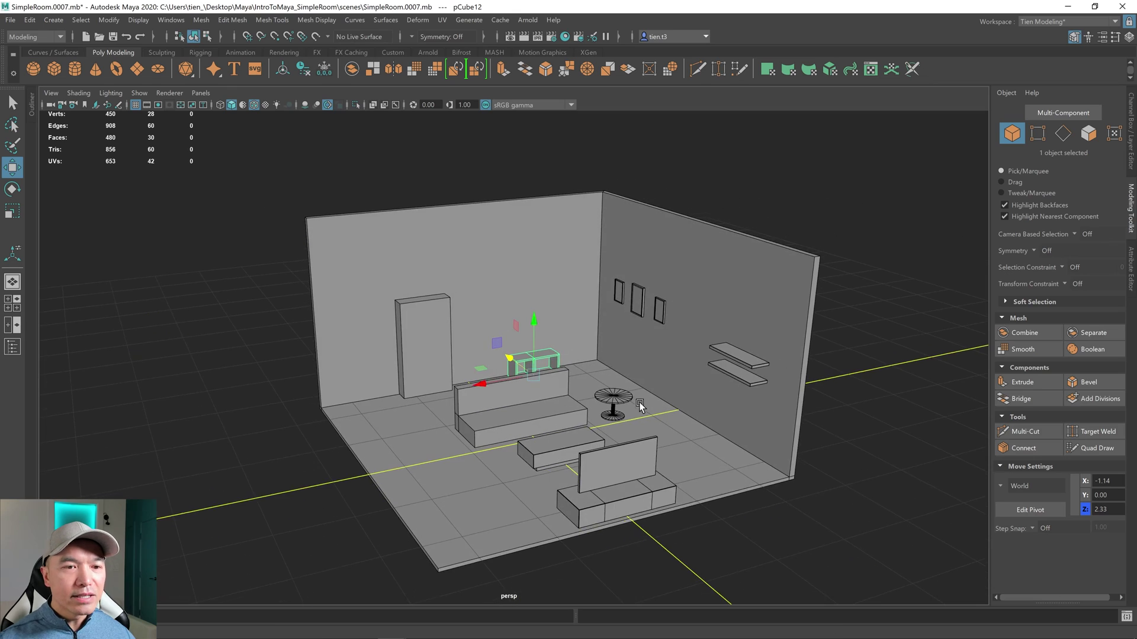
# Select the door against the wall and snap its pivot down to the base of the door
pyautogui.keyDown('alt'); pyautogui.moveTo(521, 407); pyautogui.dragTo(569, 406, button='right'); pyautogui.keyUp('alt')
pyautogui.keyDown('alt'); pyautogui.moveTo(568, 406); pyautogui.dragTo(604, 414, button='middle'); pyautogui.keyUp('alt')
pyautogui.keyDown('alt'); pyautogui.moveTo(604, 414); pyautogui.dragTo(555, 406); pyautogui.keyUp('alt')
pyautogui.click(539, 304)
pyautogui.keyDown('alt'); pyautogui.moveTo(542, 339); pyautogui.dragTo(494, 357); pyautogui.keyUp('alt')
pyautogui.moveTo(555, 318); pyautogui.dragTo(474, 289)
pyautogui.press('r')
pyautogui.press('w')
pyautogui.press('d')
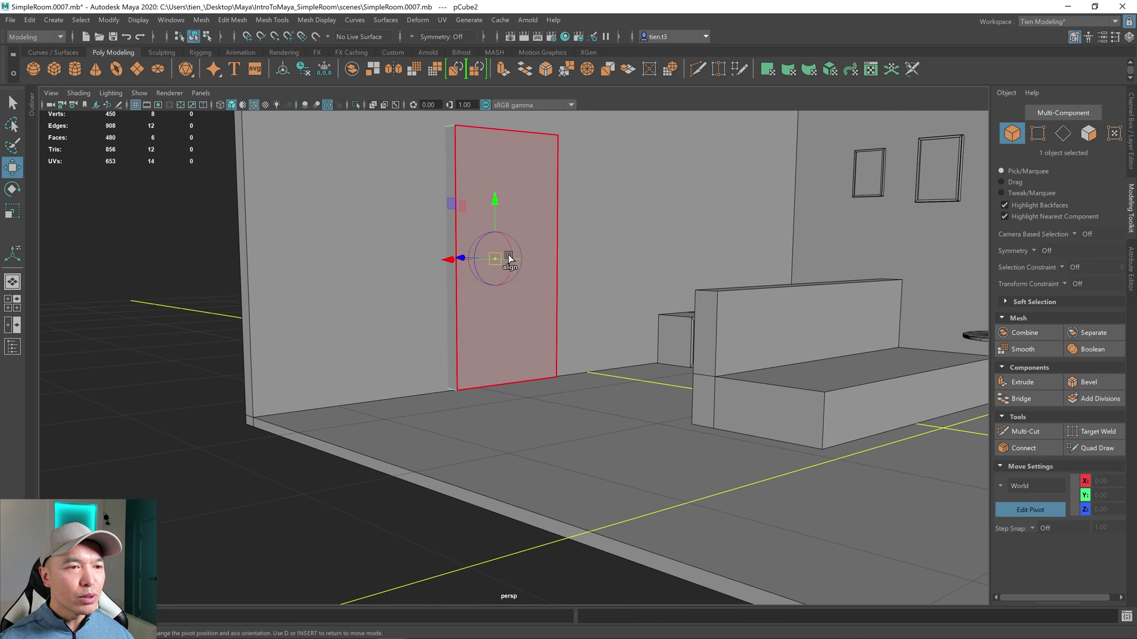
pyautogui.press('v')
pyautogui.moveTo(494, 212); pyautogui.dragTo(535, 409)
# Snap the door vertically to the floor grid
pyautogui.press('d')
pyautogui.press('x')
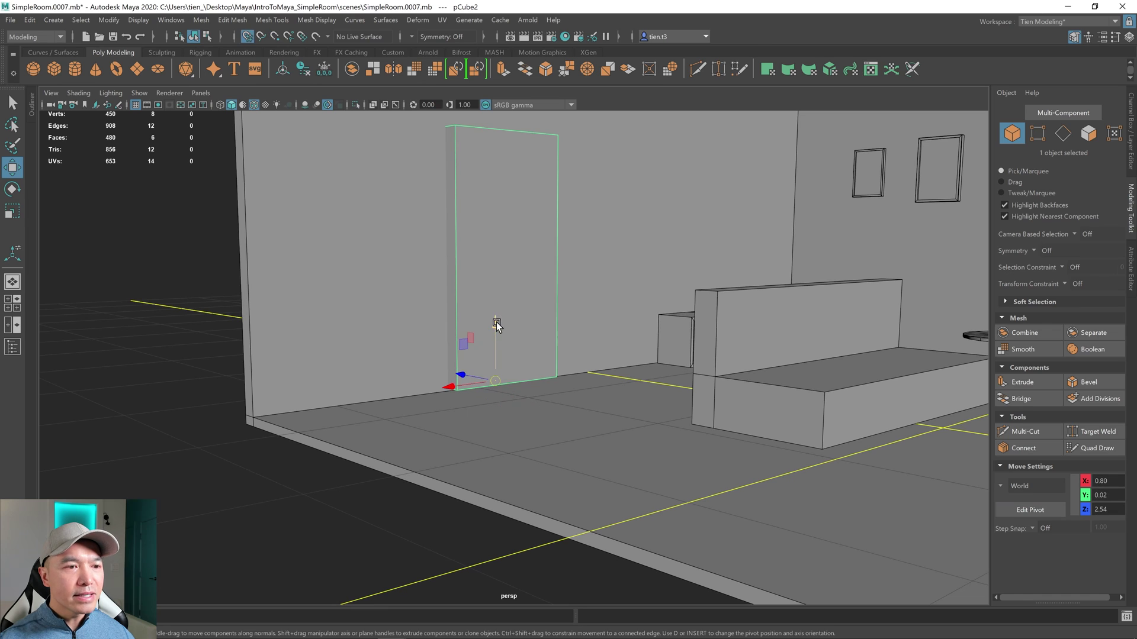
pyautogui.moveTo(496, 327); pyautogui.dragTo(456, 328)
# Scale the door's height from its base to a Y scale of 1.67
pyautogui.scroll(-2, 535, 368)
pyautogui.press('r')
pyautogui.scroll(-4, 456, 329)
pyautogui.keyDown('alt'); pyautogui.moveTo(460, 335); pyautogui.dragTo(491, 359, button='middle'); pyautogui.keyUp('alt')
pyautogui.keyDown('alt'); pyautogui.moveTo(492, 359); pyautogui.dragTo(546, 341); pyautogui.keyUp('alt')
pyautogui.scroll(5, 527, 355)
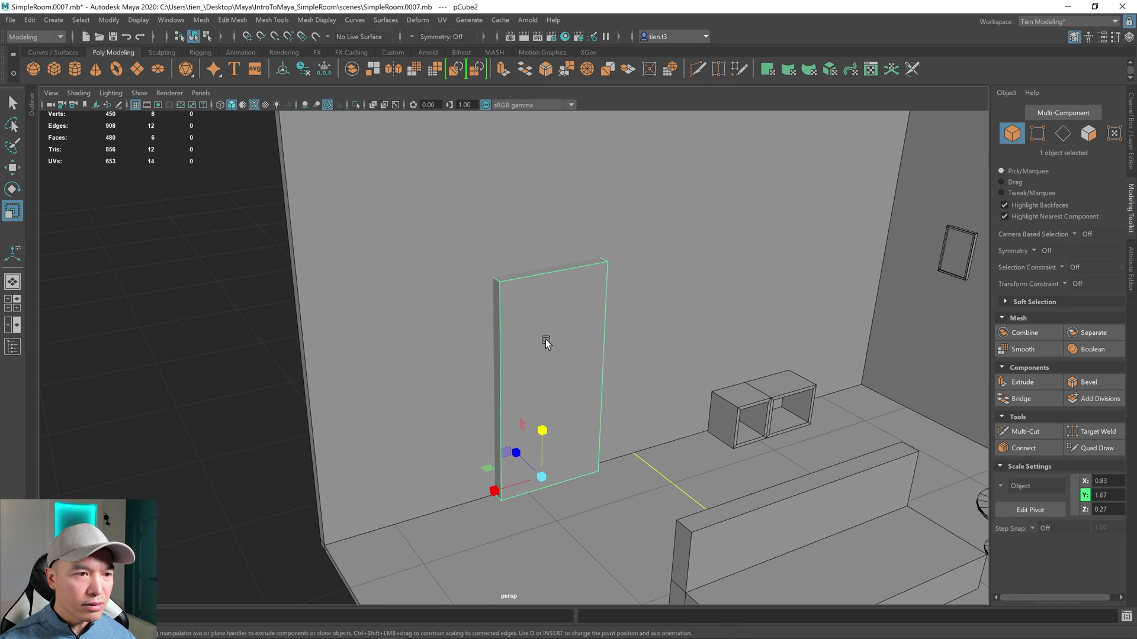
pyautogui.moveTo(545, 342); pyautogui.dragTo(601, 288, button='right')
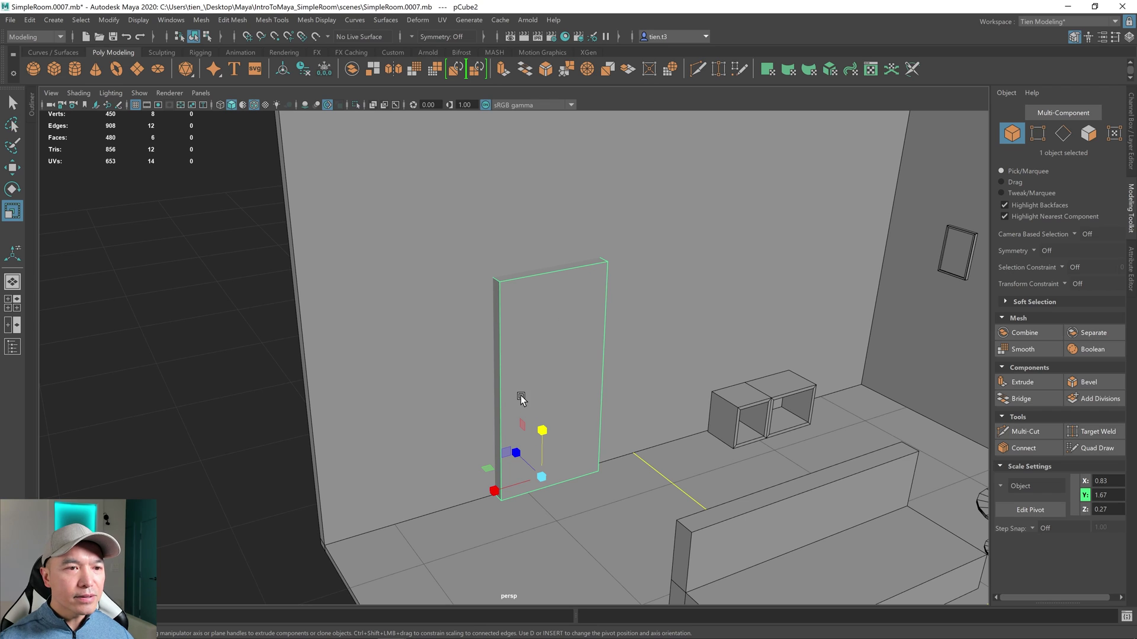
# Isolate the door and select its top face and both narrow side faces
pyautogui.click(354, 105)
pyautogui.press('f')
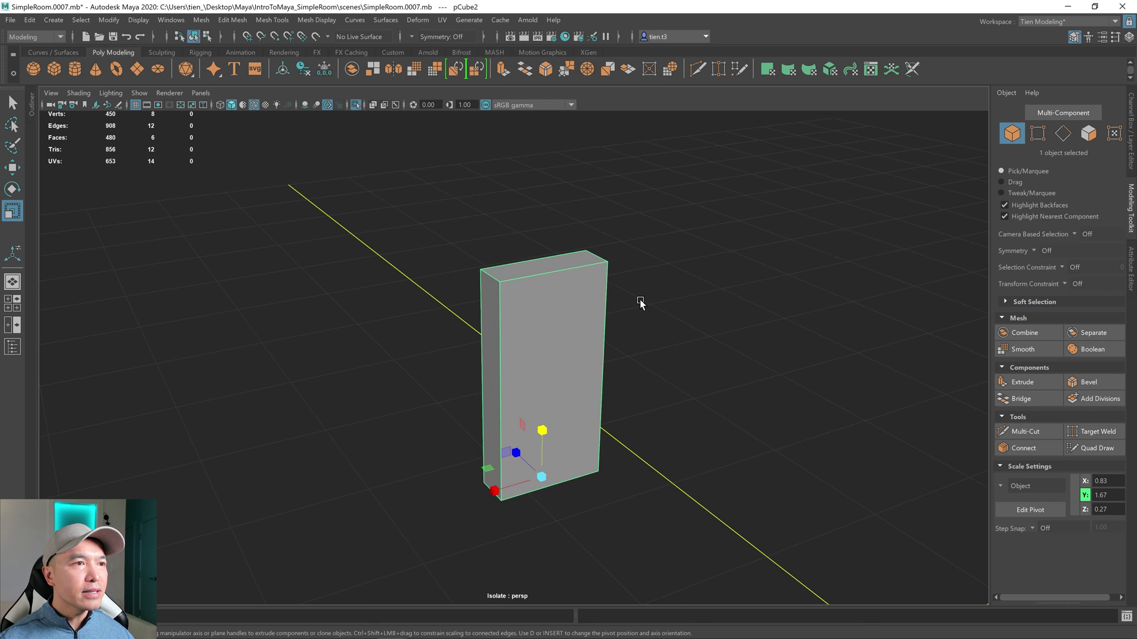
pyautogui.keyDown('alt'); pyautogui.moveTo(637, 302); pyautogui.dragTo(577, 351); pyautogui.keyUp('alt')
pyautogui.press('q')
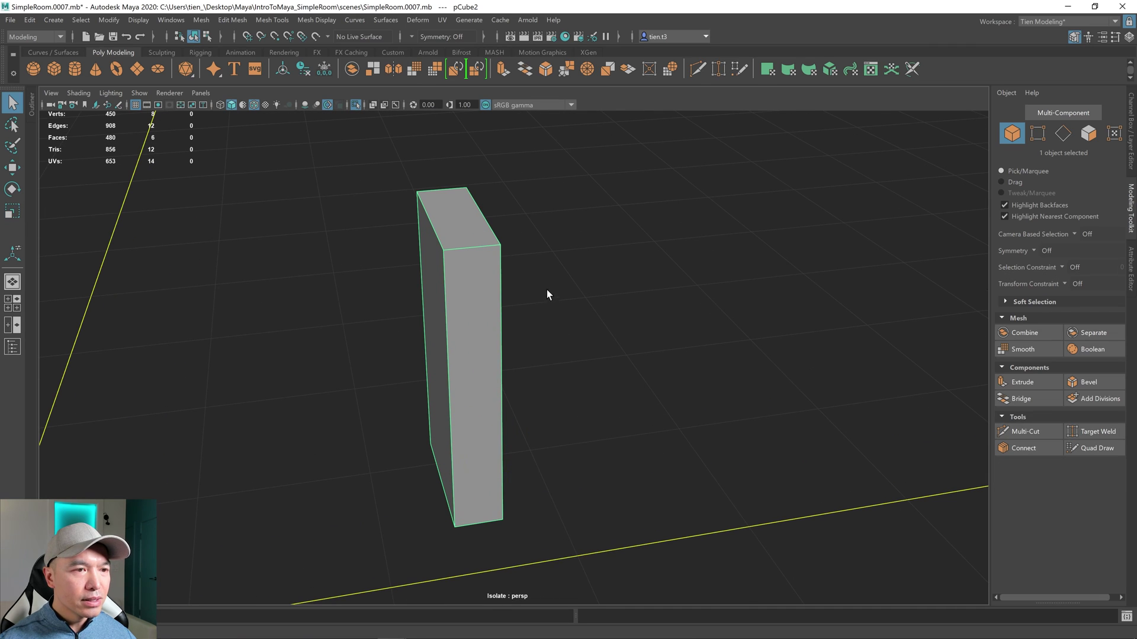
pyautogui.moveTo(547, 290); pyautogui.dragTo(548, 323, button='right')
pyautogui.click(481, 286)
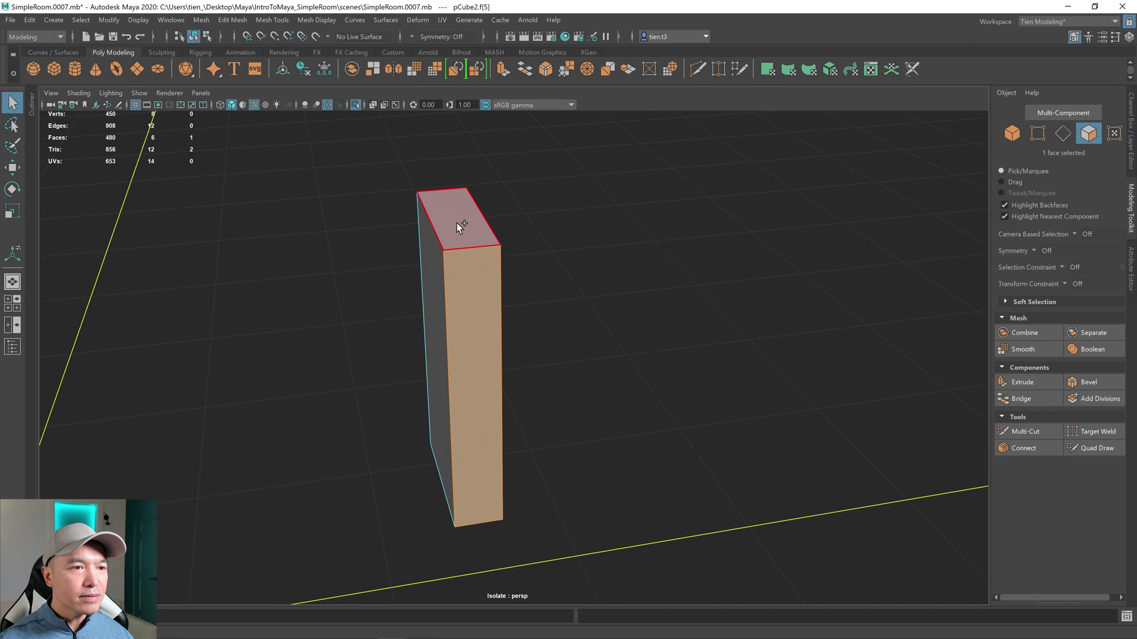
pyautogui.keyDown('shift'); pyautogui.click(459, 222); pyautogui.keyUp('shift')
pyautogui.keyDown('alt'); pyautogui.moveTo(391, 302); pyautogui.dragTo(574, 329); pyautogui.keyUp('alt')
pyautogui.keyDown('shift'); pyautogui.click(584, 299); pyautogui.keyUp('shift')
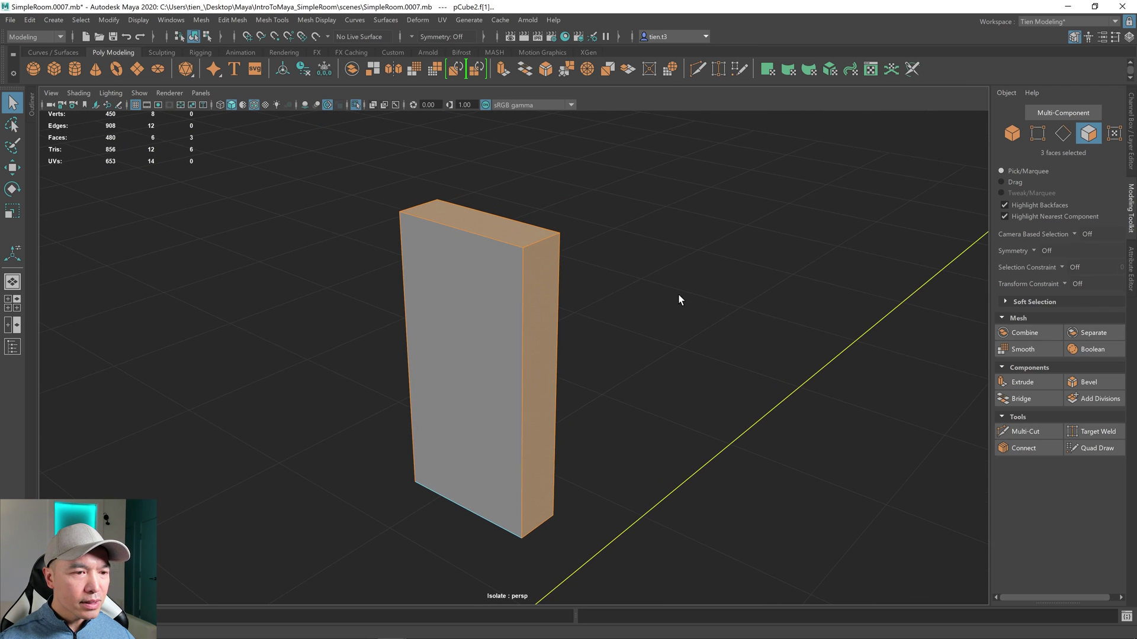
# Extrude the selected top and side faces outward with added thickness to form a border around the door
pyautogui.keyDown('shift'); pyautogui.rightClick(599, 262); pyautogui.keyUp('shift')
pyautogui.click(600, 291)
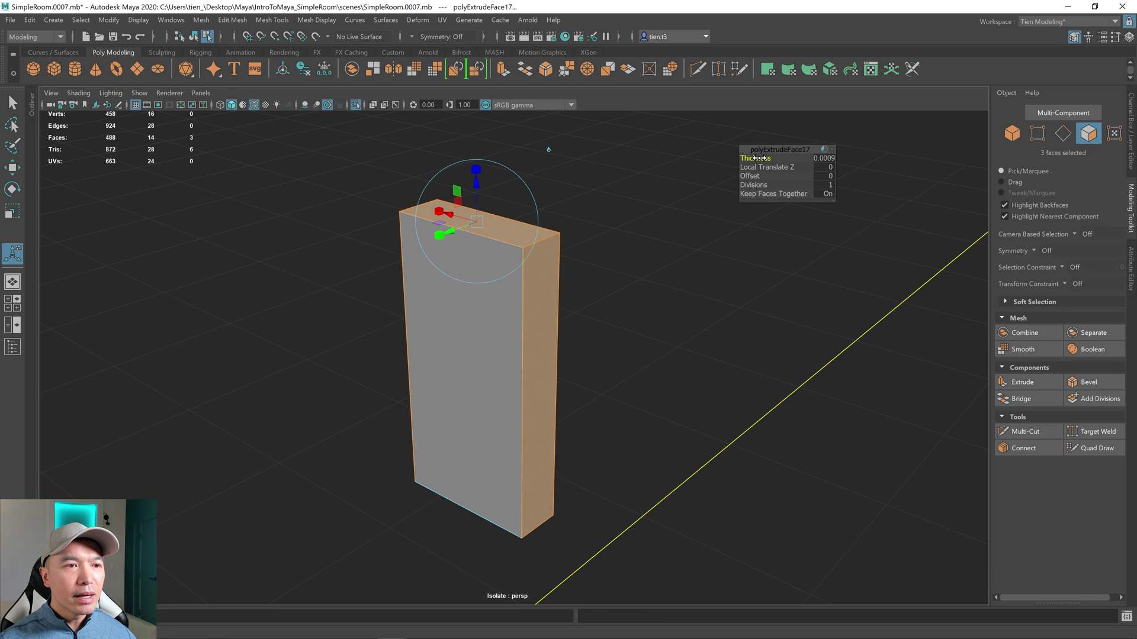
pyautogui.moveTo(757, 158); pyautogui.dragTo(1007, 148)
pyautogui.keyDown('alt'); pyautogui.moveTo(535, 363); pyautogui.dragTo(580, 346); pyautogui.keyUp('alt')
pyautogui.press('q')
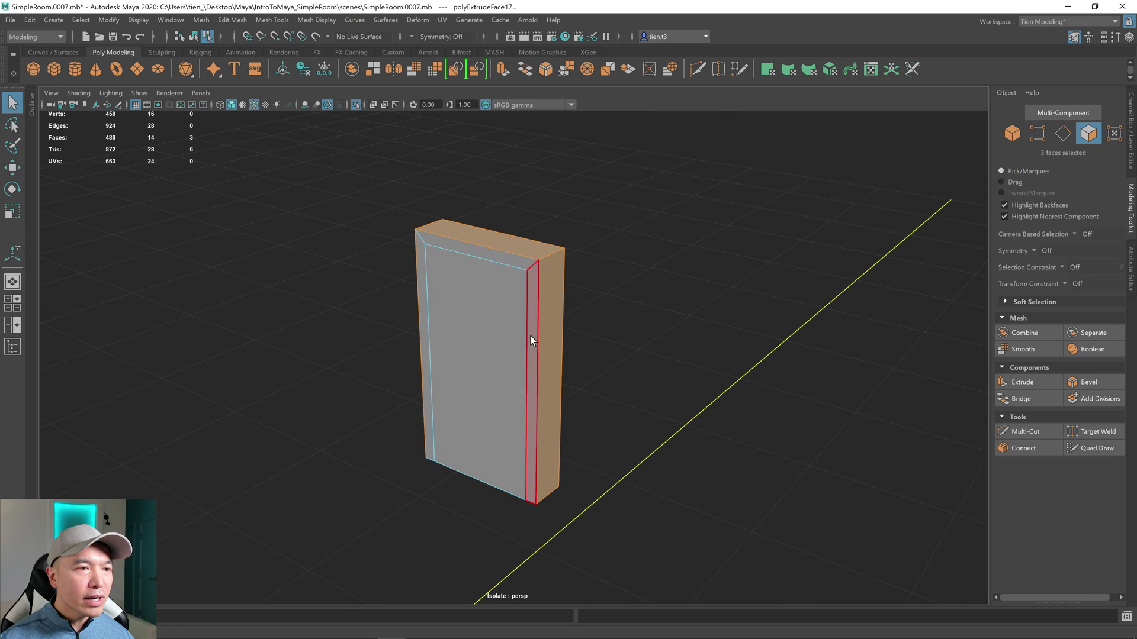
# Select the three front faces of the door's border and extrude them forward as a protruding door frame
pyautogui.moveTo(443, 260); pyautogui.dragTo(439, 290, button='right')
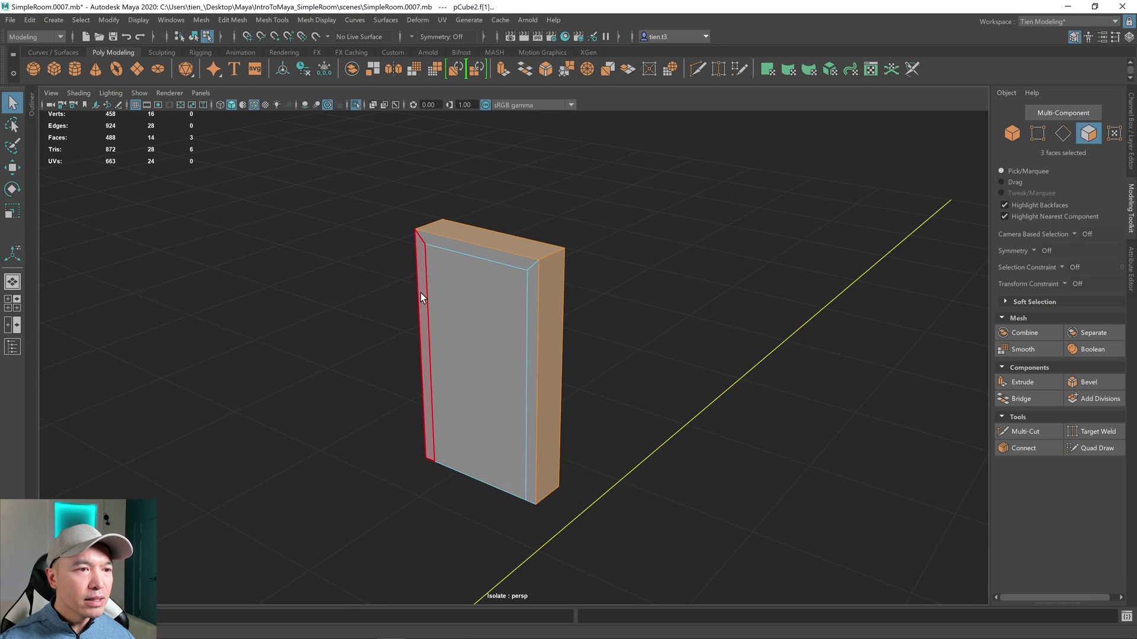
pyautogui.click(420, 292)
pyautogui.keyDown('shift'); pyautogui.click(456, 251); pyautogui.keyUp('shift')
pyautogui.keyDown('shift'); pyautogui.click(532, 299); pyautogui.keyUp('shift')
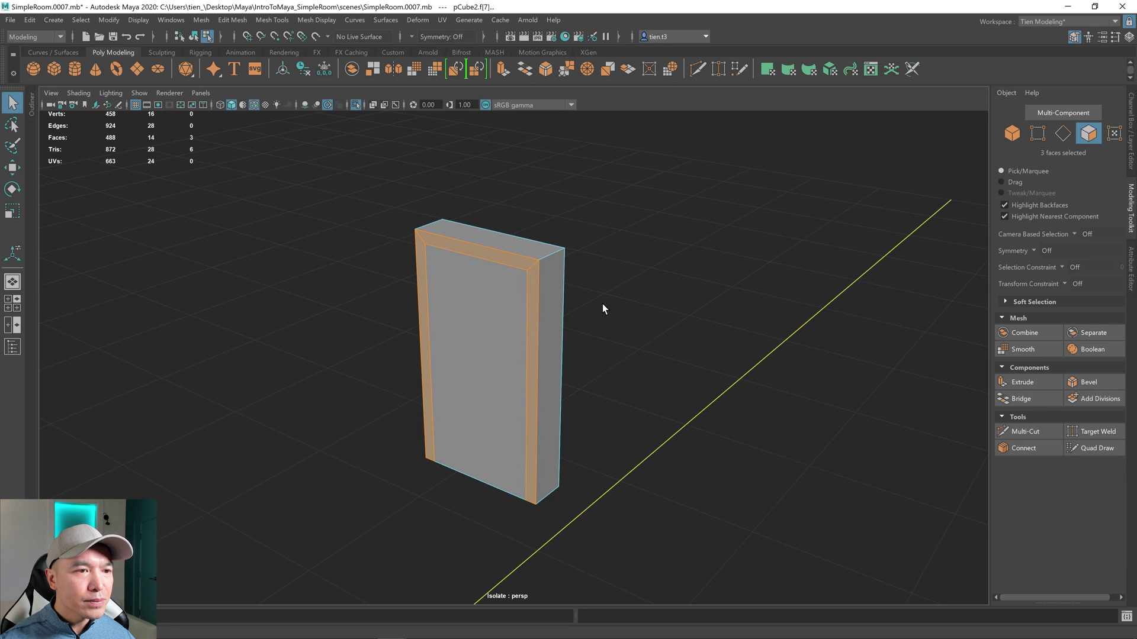
pyautogui.keyDown('shift'); pyautogui.rightClick(673, 224); pyautogui.keyUp('shift')
pyautogui.click(672, 257)
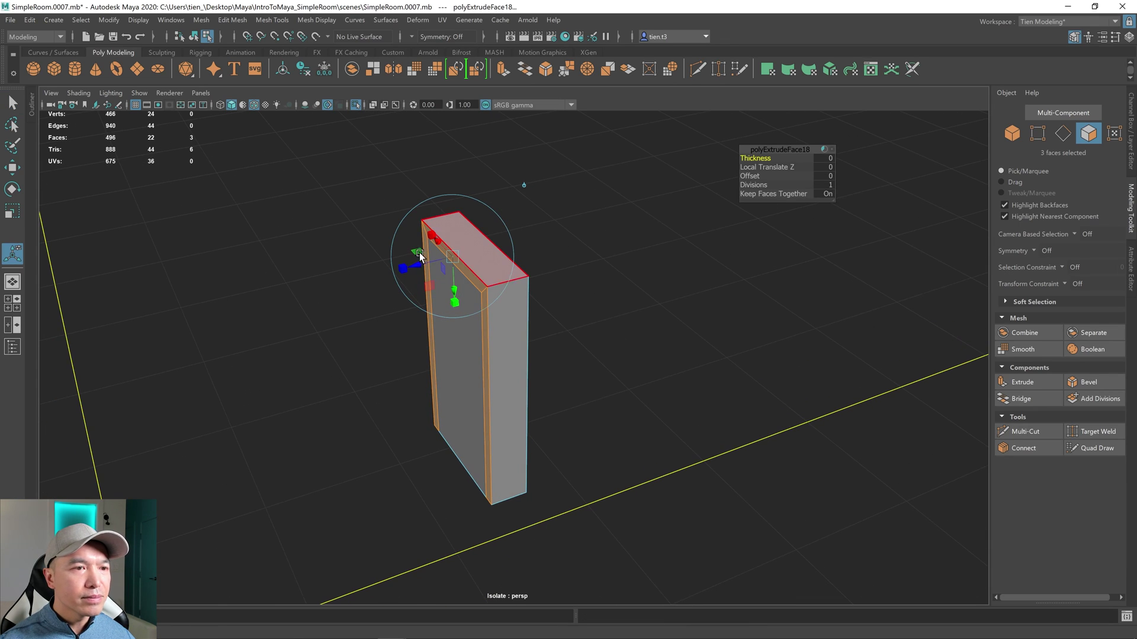
pyautogui.moveTo(424, 264); pyautogui.dragTo(462, 270)
pyautogui.press('q')
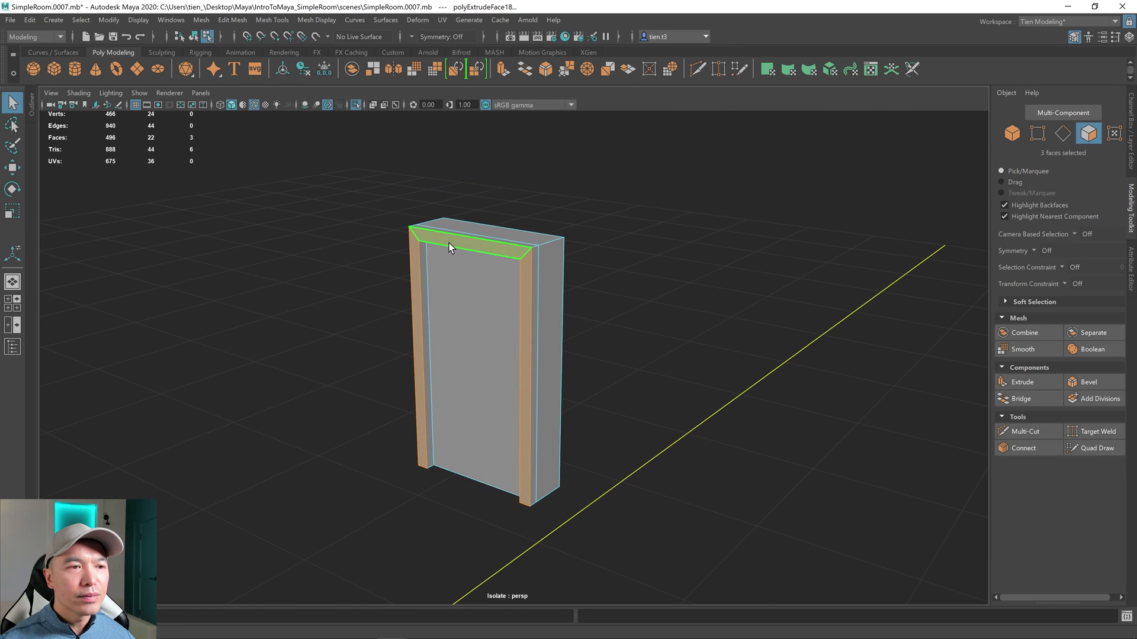
# Return to object selection and exit isolation to show the door in the room again
pyautogui.moveTo(450, 243); pyautogui.dragTo(588, 164, button='right')
pyautogui.keyDown('alt'); pyautogui.moveTo(543, 240); pyautogui.dragTo(543, 273); pyautogui.keyUp('alt')
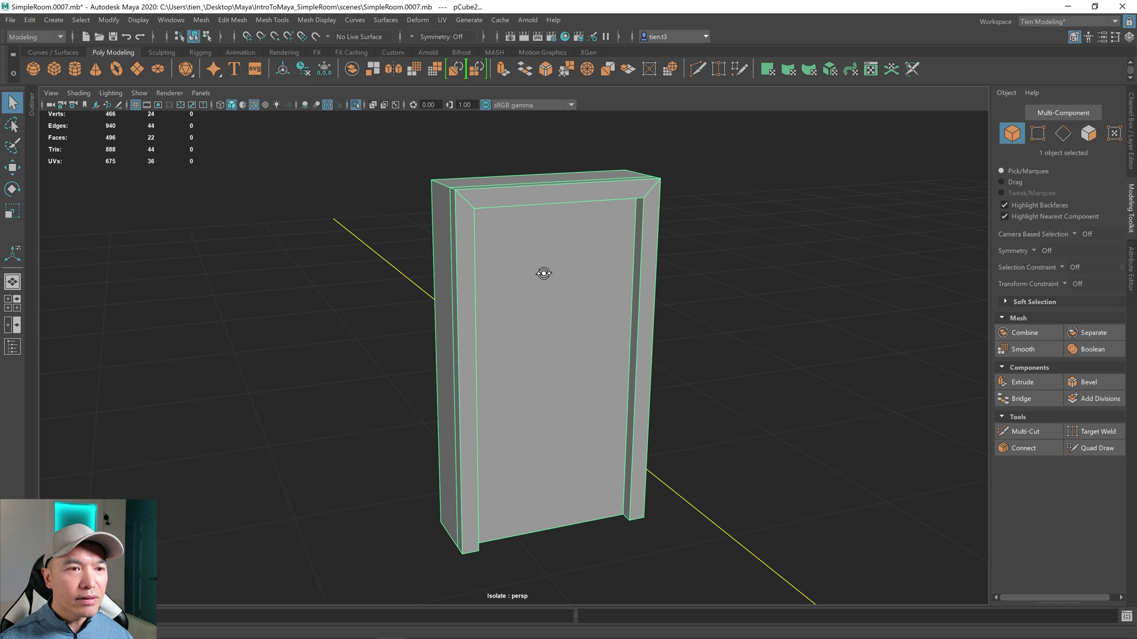
pyautogui.click(355, 106)
pyautogui.keyDown('alt'); pyautogui.moveTo(502, 217); pyautogui.dragTo(538, 237); pyautogui.keyUp('alt')
pyautogui.keyDown('alt'); pyautogui.moveTo(563, 255); pyautogui.dragTo(640, 262, button='right'); pyautogui.keyUp('alt')
pyautogui.keyDown('alt'); pyautogui.moveTo(604, 289); pyautogui.dragTo(587, 295); pyautogui.keyUp('alt')
pyautogui.moveTo(602, 359)
pyautogui.keyDown('alt'); pyautogui.mouseDown()
pyautogui.moveTo(597, 373)
pyautogui.moveTo(600, 362)
pyautogui.mouseUp(); pyautogui.keyUp('alt')
pyautogui.keyDown('alt'); pyautogui.moveTo(610, 419); pyautogui.dragTo(579, 421); pyautogui.keyUp('alt')
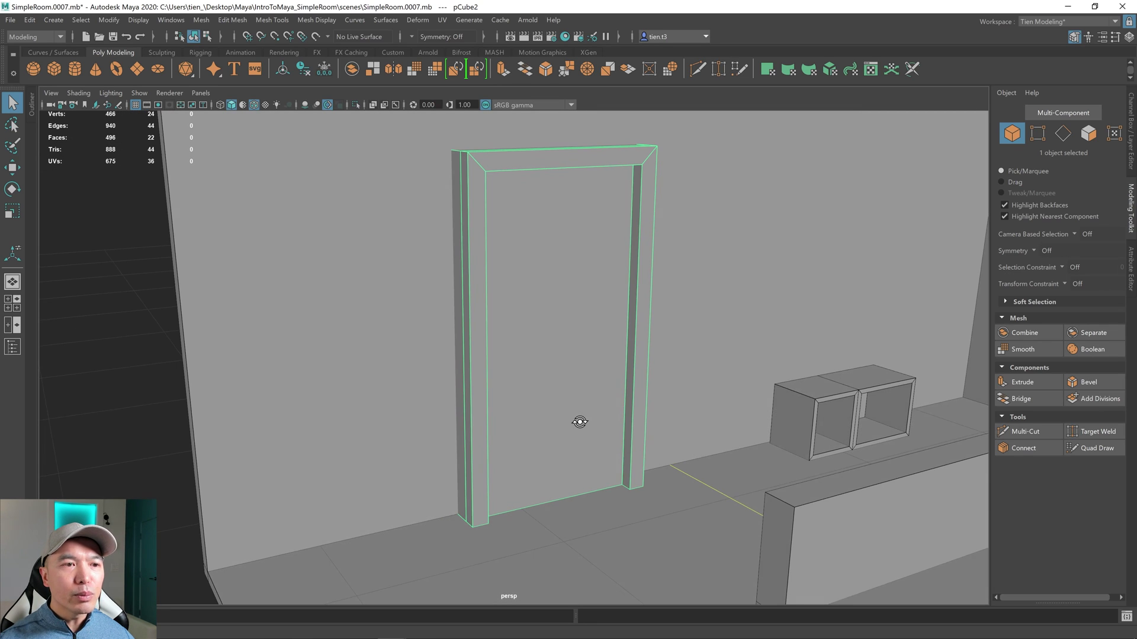
pyautogui.keyDown('alt'); pyautogui.moveTo(547, 333); pyautogui.dragTo(620, 340); pyautogui.keyUp('alt')
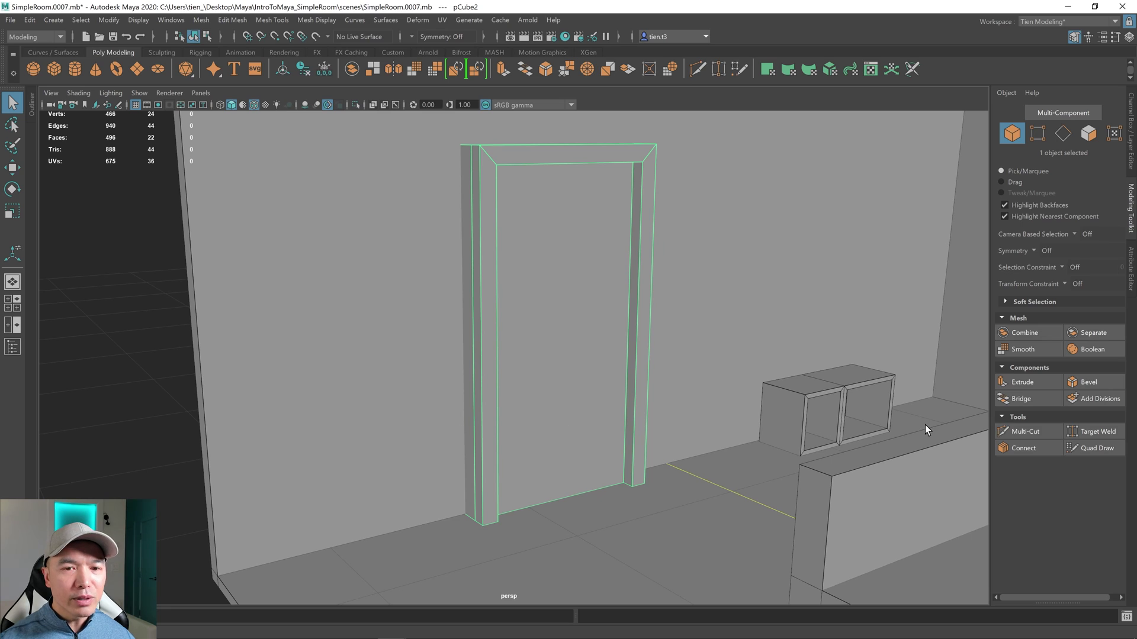
# Insert a horizontal edge loop across the lower part of the door with the Multi-Cut tool
pyautogui.click(1024, 429)
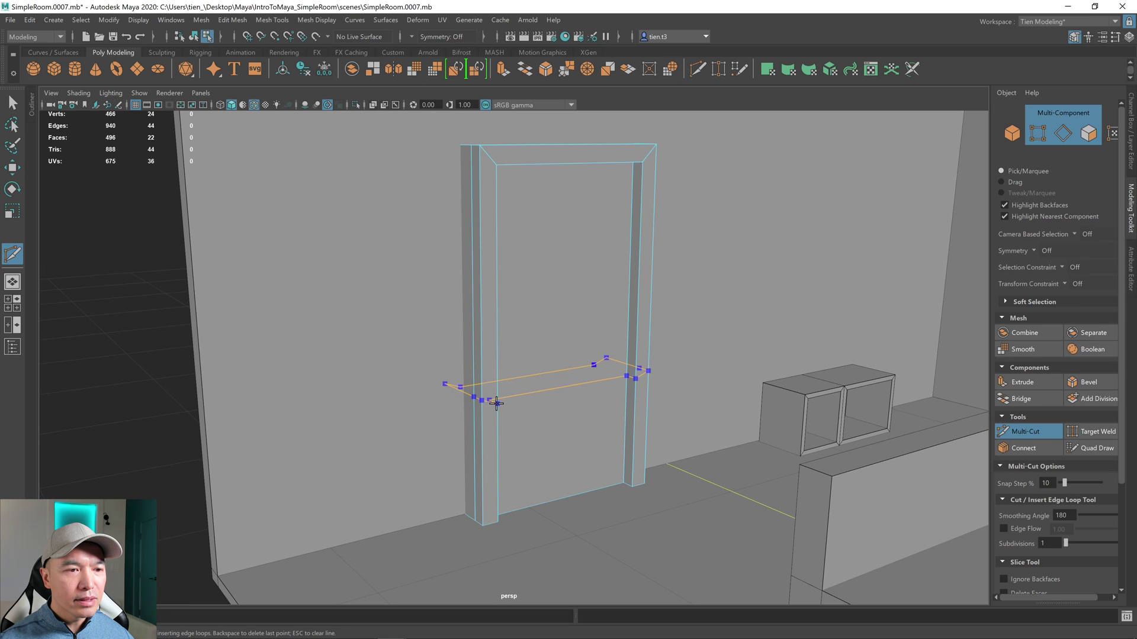
pyautogui.keyDown('ctrl'); pyautogui.click(495, 408); pyautogui.keyUp('ctrl')
pyautogui.keyDown('alt'); pyautogui.moveTo(527, 445); pyautogui.dragTo(500, 440); pyautogui.keyUp('alt')
pyautogui.scroll(-3, 504, 428)
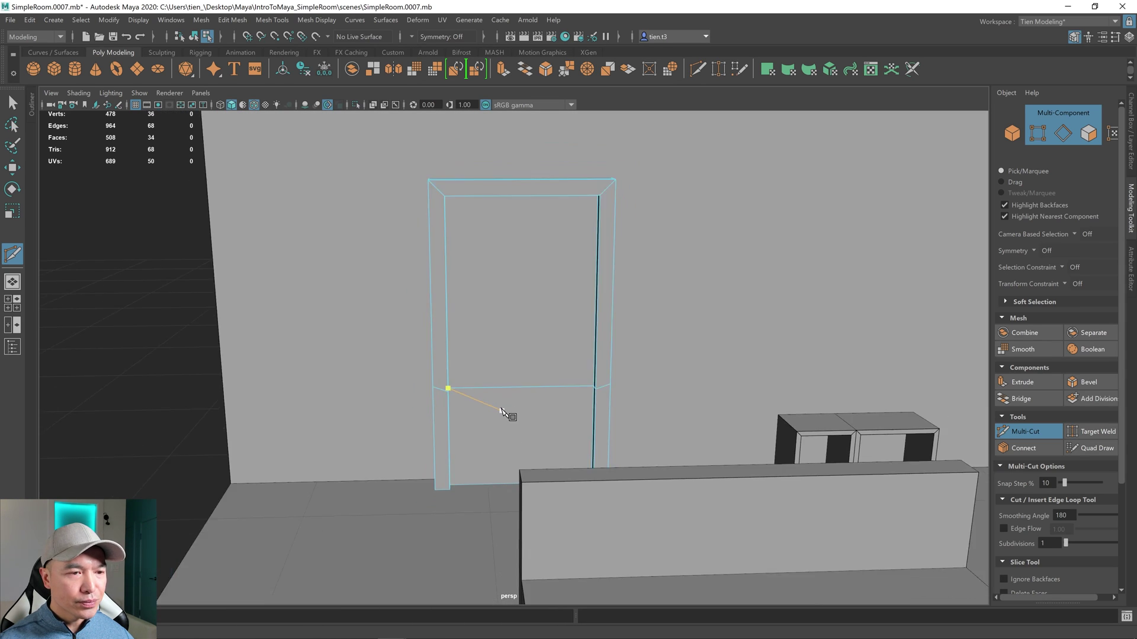
pyautogui.press('q')
# Extrude the door's upper and lower front faces with offset 0.103 and Keep Faces Together off, and return to object selection
pyautogui.moveTo(493, 309); pyautogui.dragTo(499, 346, button='right')
pyautogui.click(498, 325)
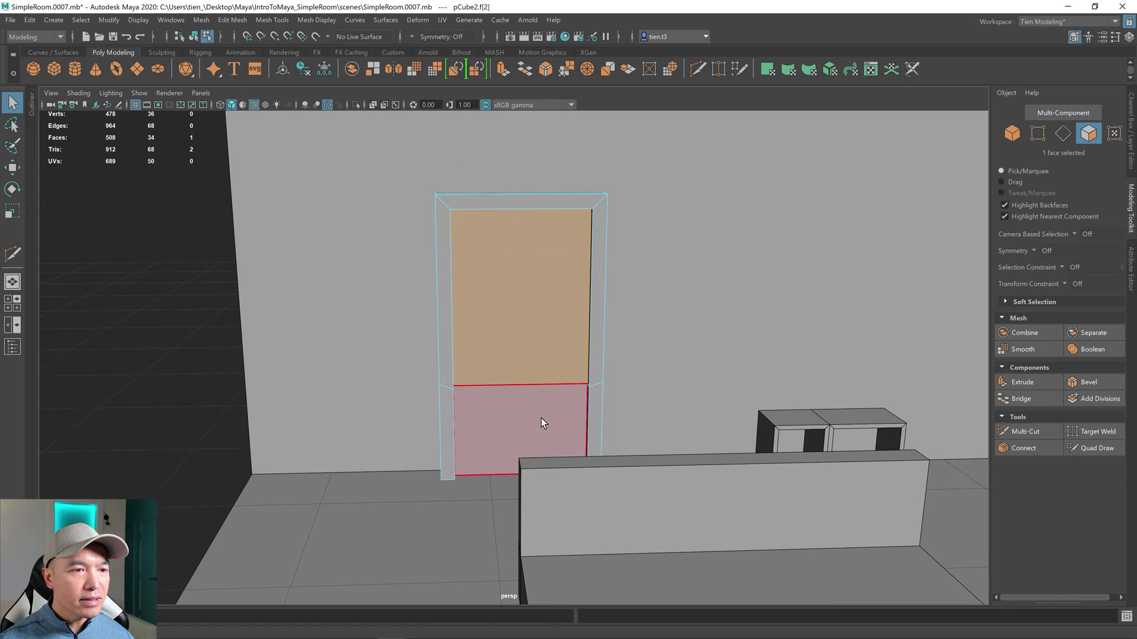
pyautogui.keyDown('shift'); pyautogui.click(518, 413); pyautogui.keyUp('shift')
pyautogui.keyDown('alt'); pyautogui.moveTo(518, 413); pyautogui.dragTo(541, 426); pyautogui.keyUp('alt')
pyautogui.scroll(3, 534, 338)
pyautogui.keyDown('shift'); pyautogui.moveTo(518, 315); pyautogui.dragTo(520, 354, button='right'); pyautogui.keyUp('shift')
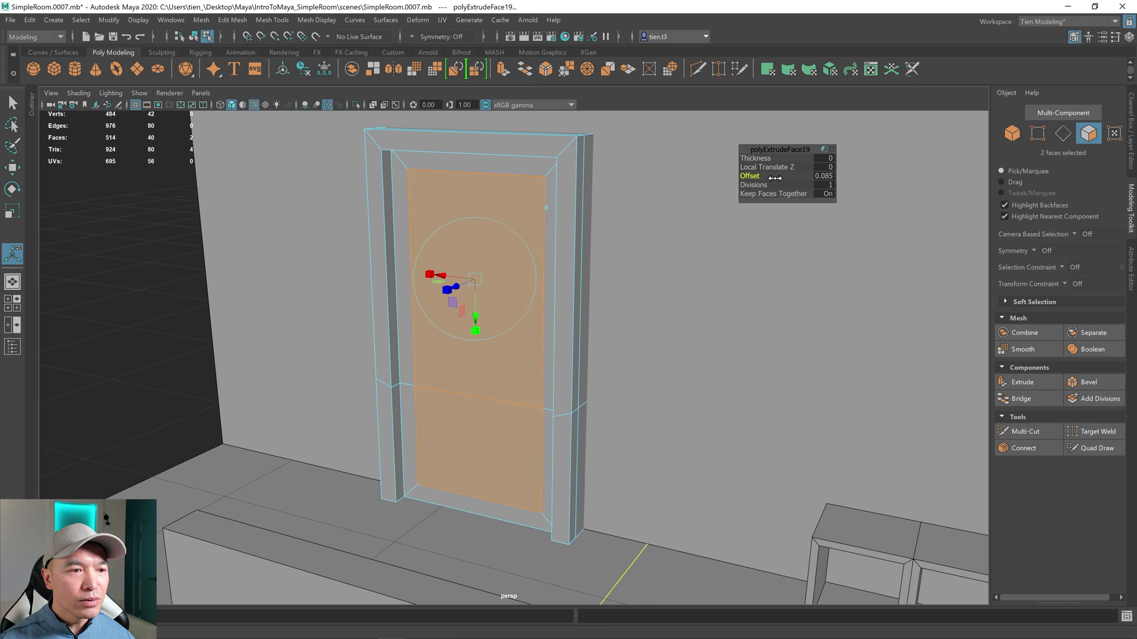
pyautogui.keyDown('alt'); pyautogui.moveTo(547, 313); pyautogui.dragTo(610, 336); pyautogui.keyUp('alt')
pyautogui.click(828, 193)
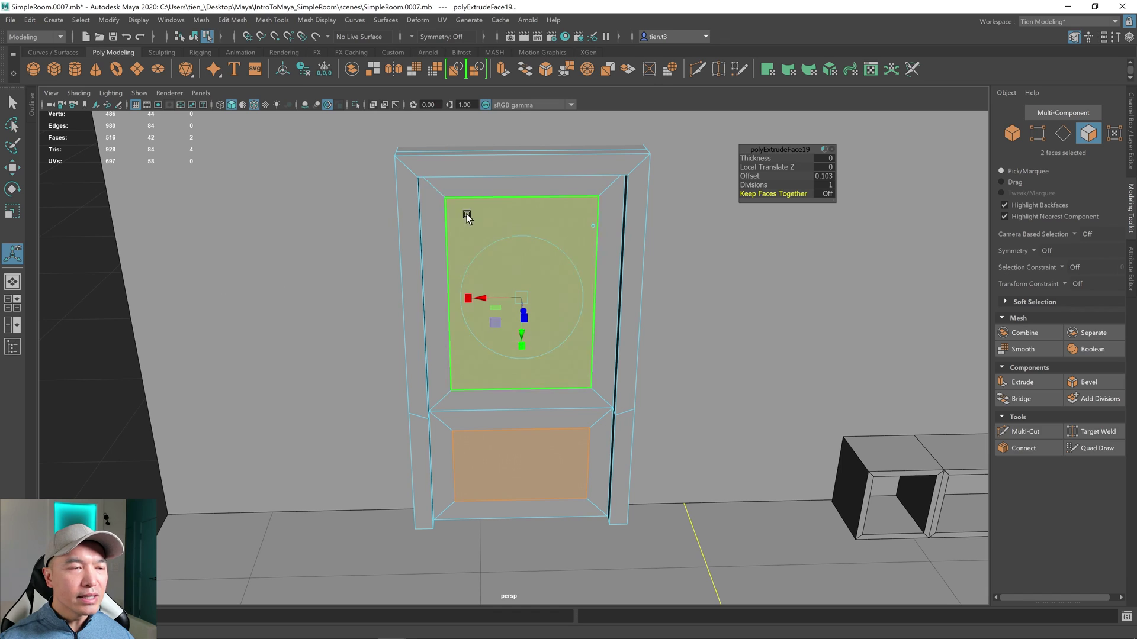
pyautogui.moveTo(486, 202); pyautogui.dragTo(548, 169, button='right')
pyautogui.scroll(5, 569, 225)
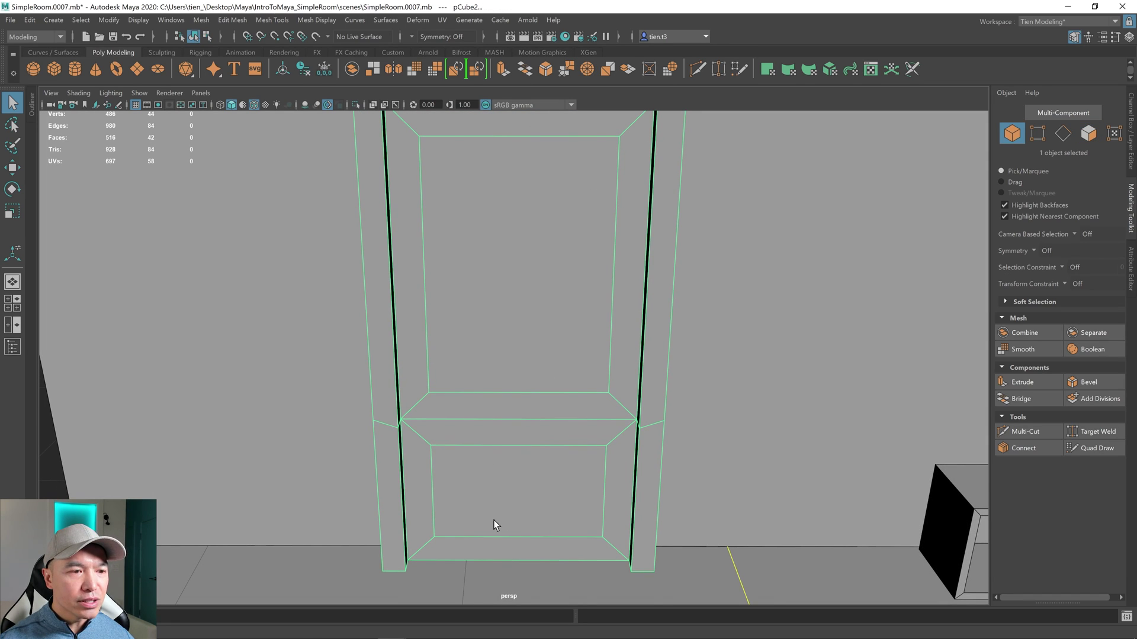
# Select the four inner border edges of both the upper and the lower door panel
pyautogui.scroll(-3, 568, 381)
pyautogui.keyDown('alt'); pyautogui.moveTo(568, 381); pyautogui.dragTo(555, 375); pyautogui.keyUp('alt')
pyautogui.moveTo(549, 279); pyautogui.dragTo(549, 250, button='right')
pyautogui.click(549, 242)
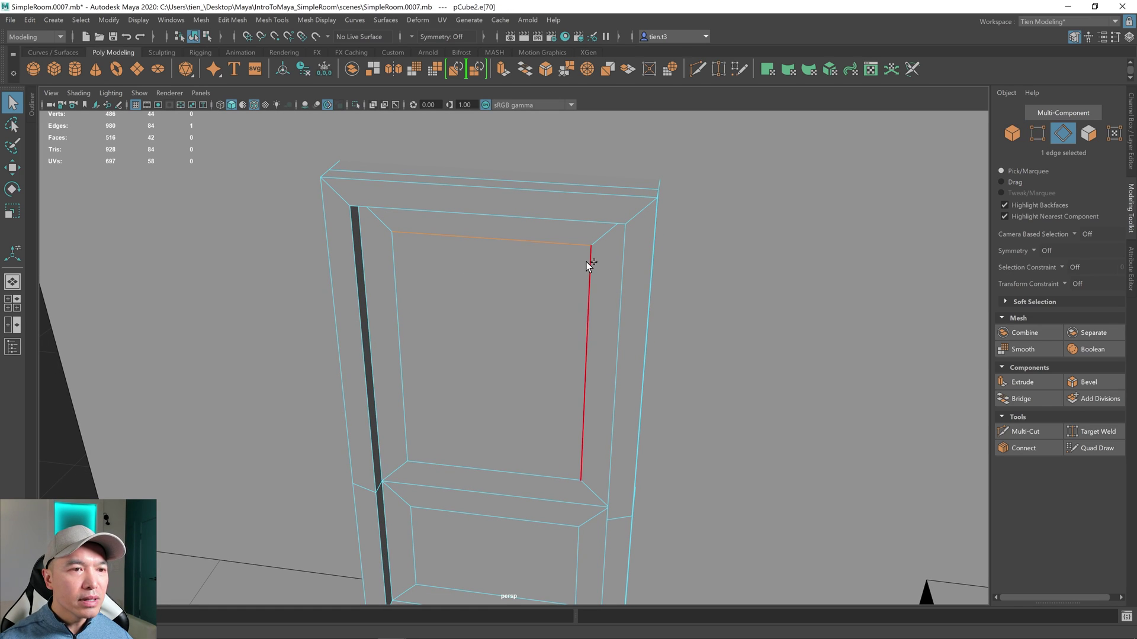
pyautogui.keyDown('shift'); pyautogui.click(514, 463); pyautogui.keyUp('shift')
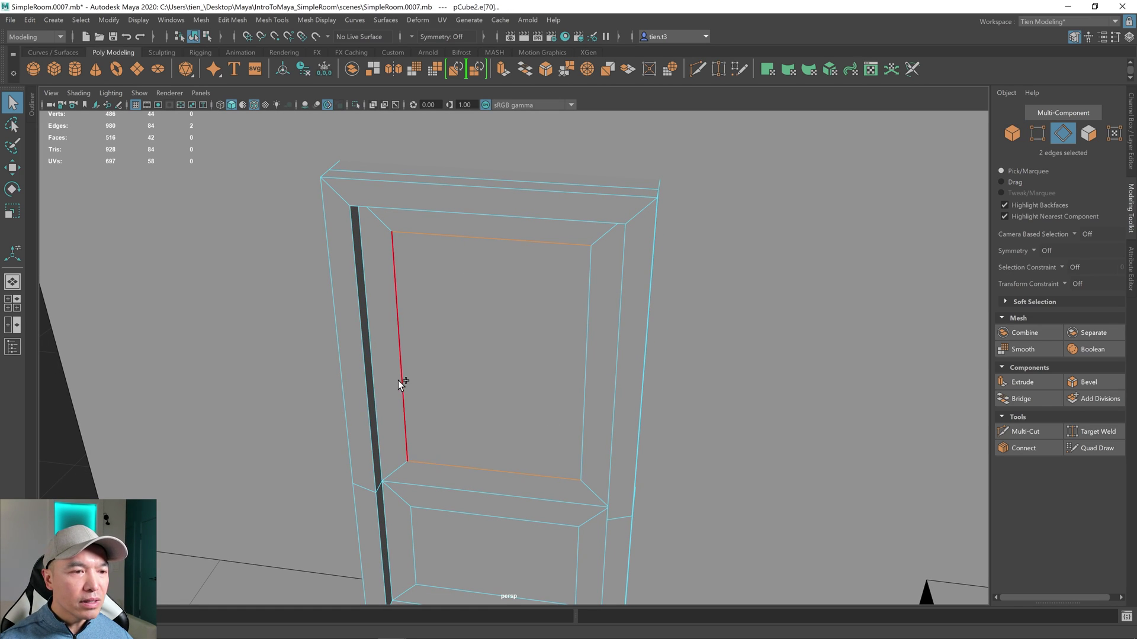
pyautogui.scroll(-3, 574, 392)
pyautogui.keyDown('alt'); pyautogui.moveTo(578, 433); pyautogui.dragTo(621, 375, button='middle'); pyautogui.keyUp('alt')
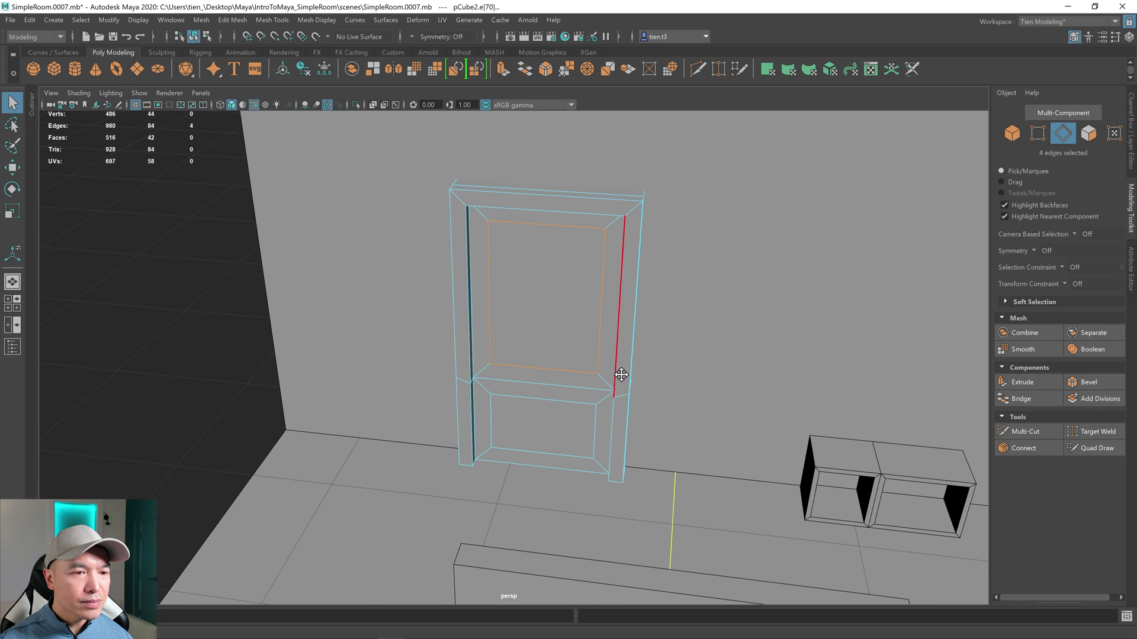
pyautogui.keyDown('shift'); pyautogui.click(557, 402); pyautogui.keyUp('shift')
pyautogui.keyDown('shift'); pyautogui.click(557, 454); pyautogui.keyUp('shift')
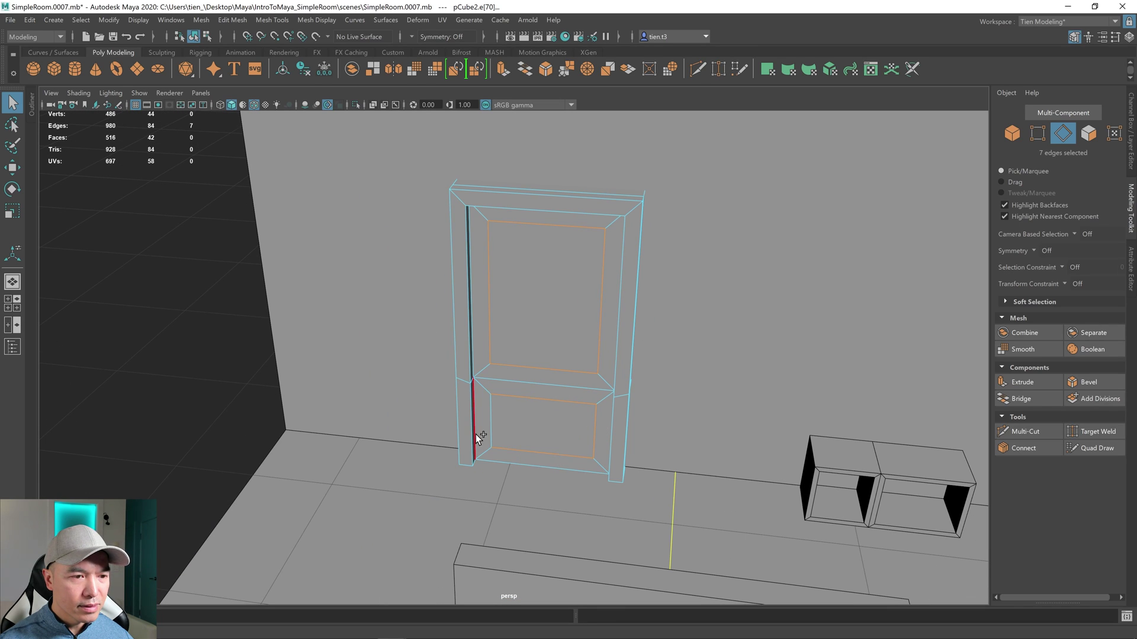
pyautogui.scroll(2, 570, 243)
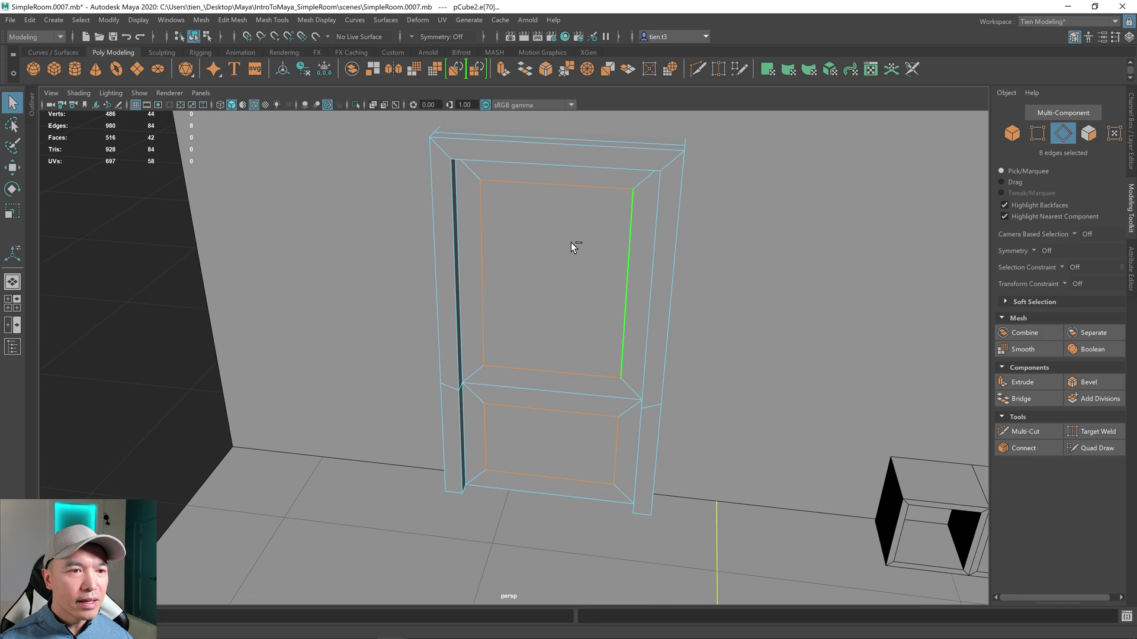
# Bevel the selected panel edges with a fraction of 0.061
pyautogui.keyDown('shift'); pyautogui.rightClick(568, 236); pyautogui.keyUp('shift')
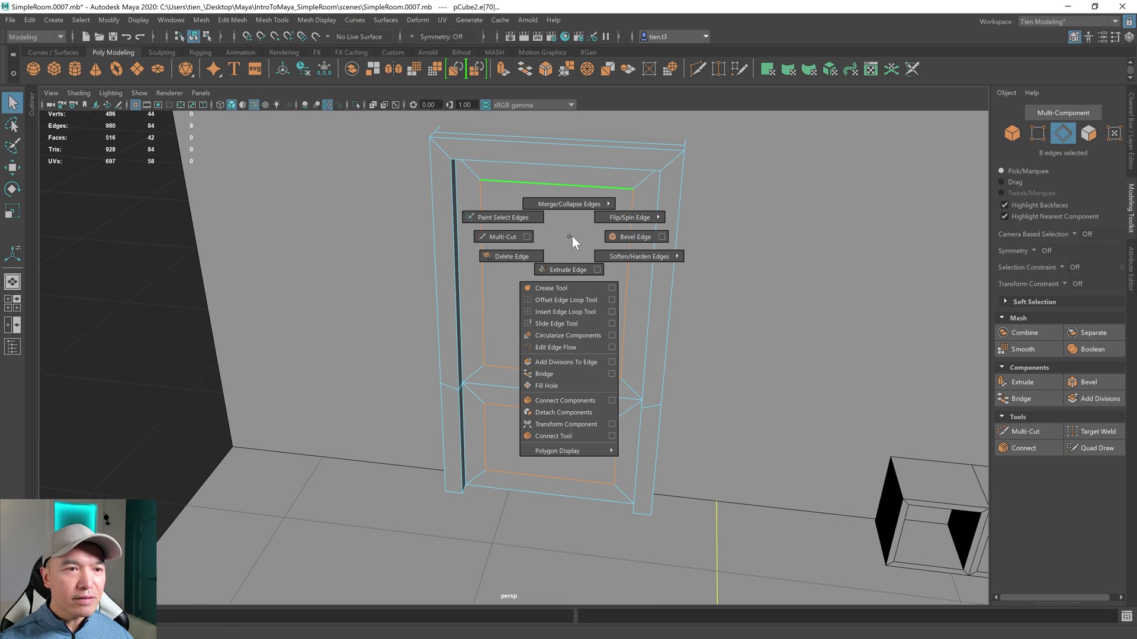
pyautogui.keyDown('shift'); pyautogui.moveTo(625, 234); pyautogui.dragTo(625, 239, button='right'); pyautogui.keyUp('shift')
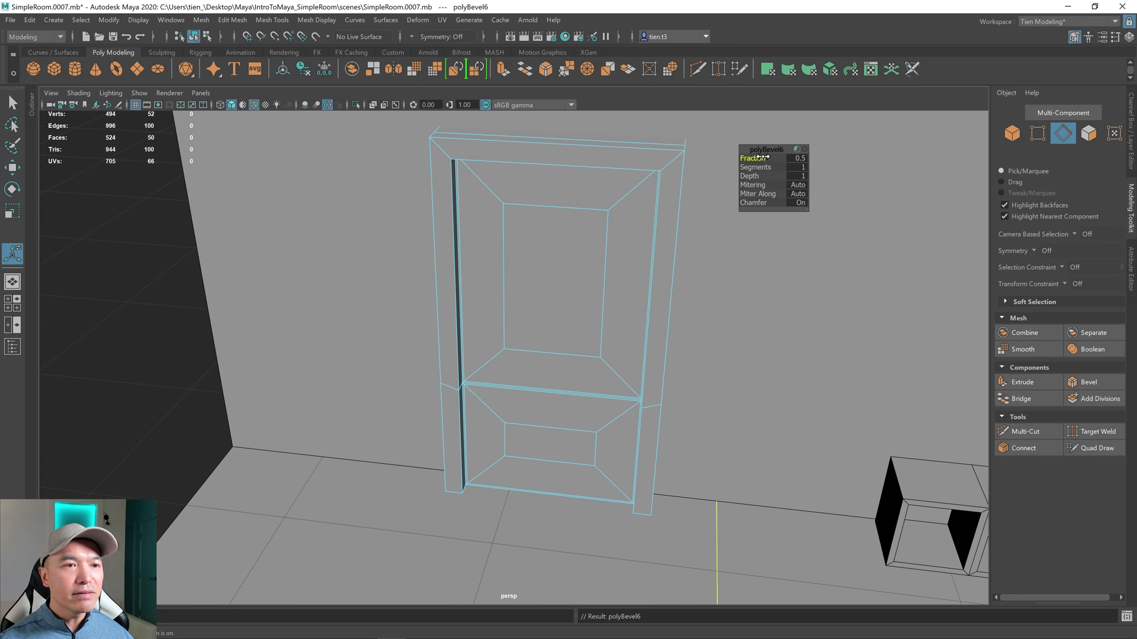
pyautogui.moveTo(752, 157); pyautogui.dragTo(630, 171)
# Select the four narrow beveled border faces around both the upper and the lower door panel
pyautogui.scroll(5, 571, 228)
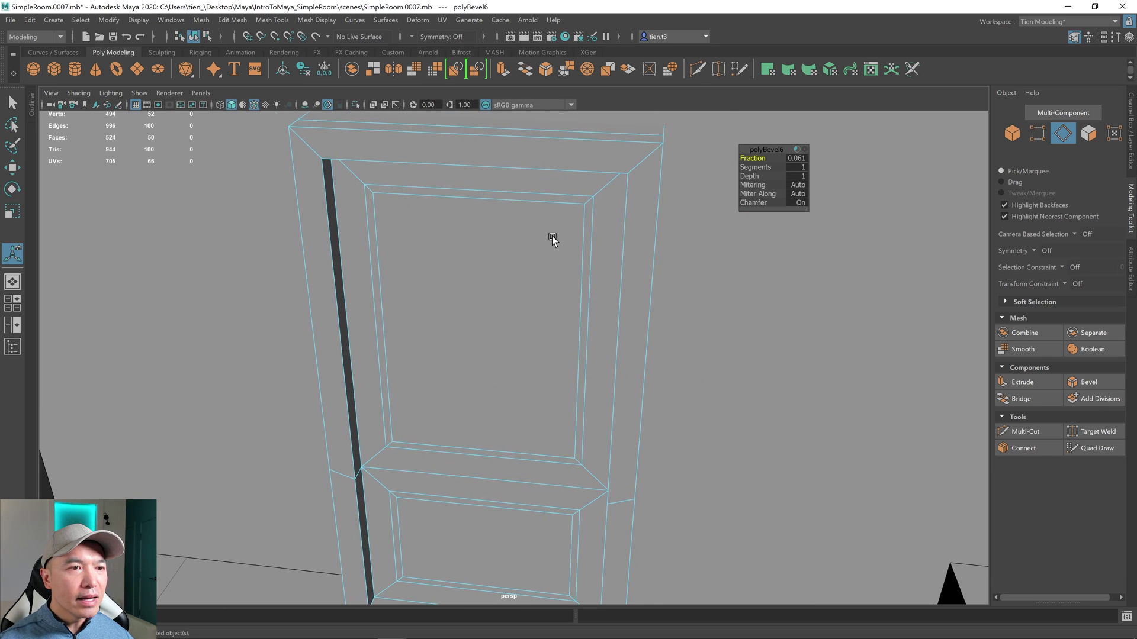
pyautogui.scroll(2, 552, 238)
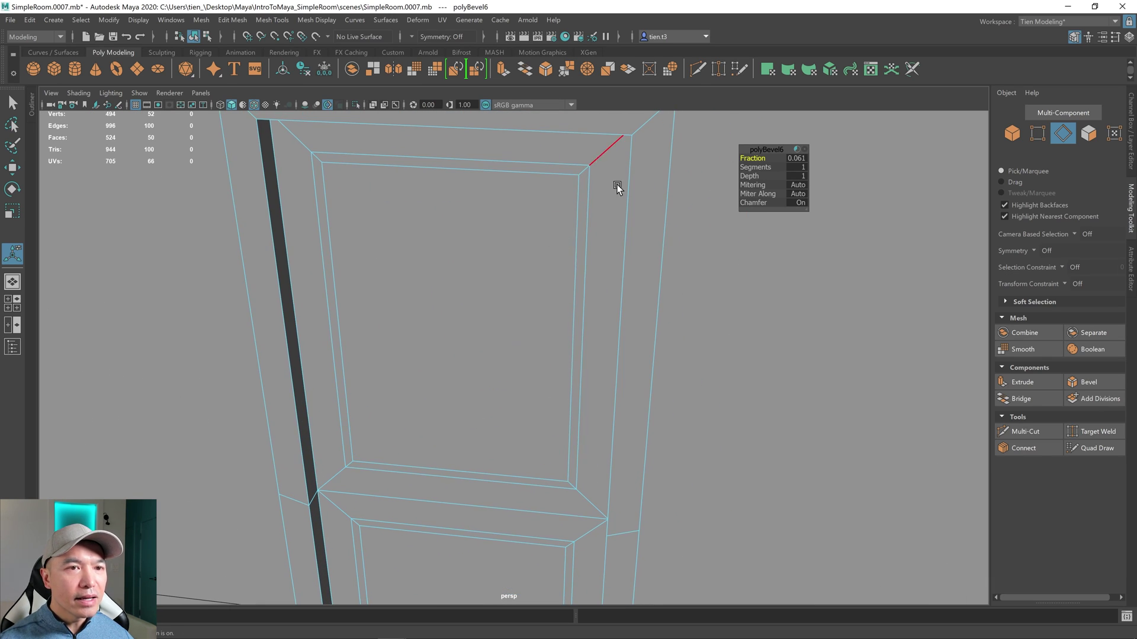
pyautogui.moveTo(567, 184); pyautogui.dragTo(567, 216, button='right')
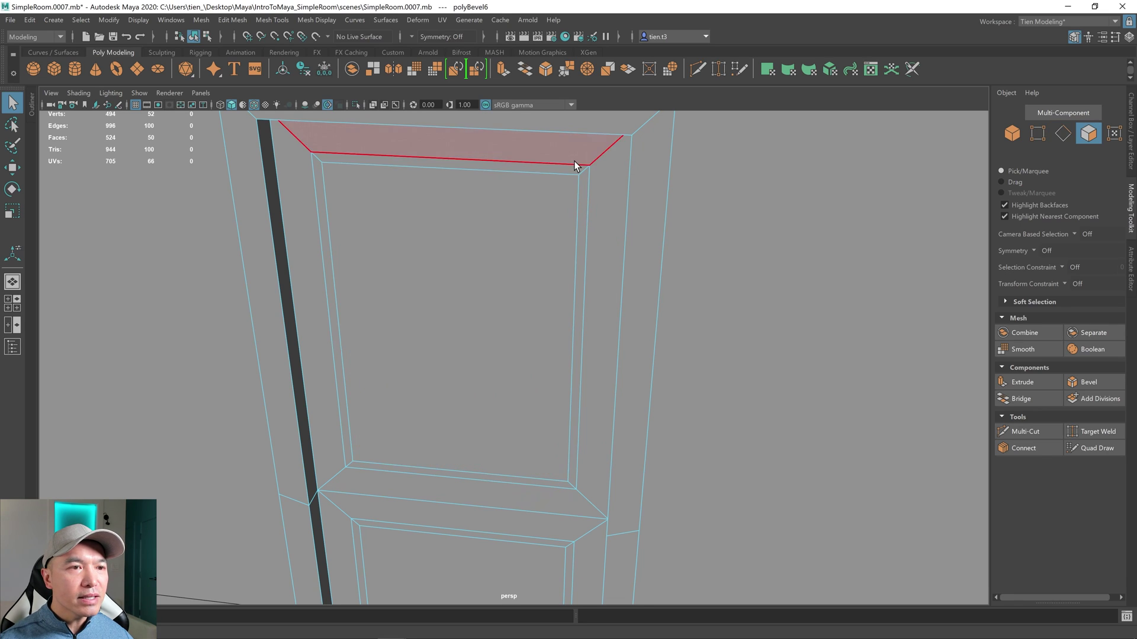
pyautogui.click(568, 175)
pyautogui.click(568, 170)
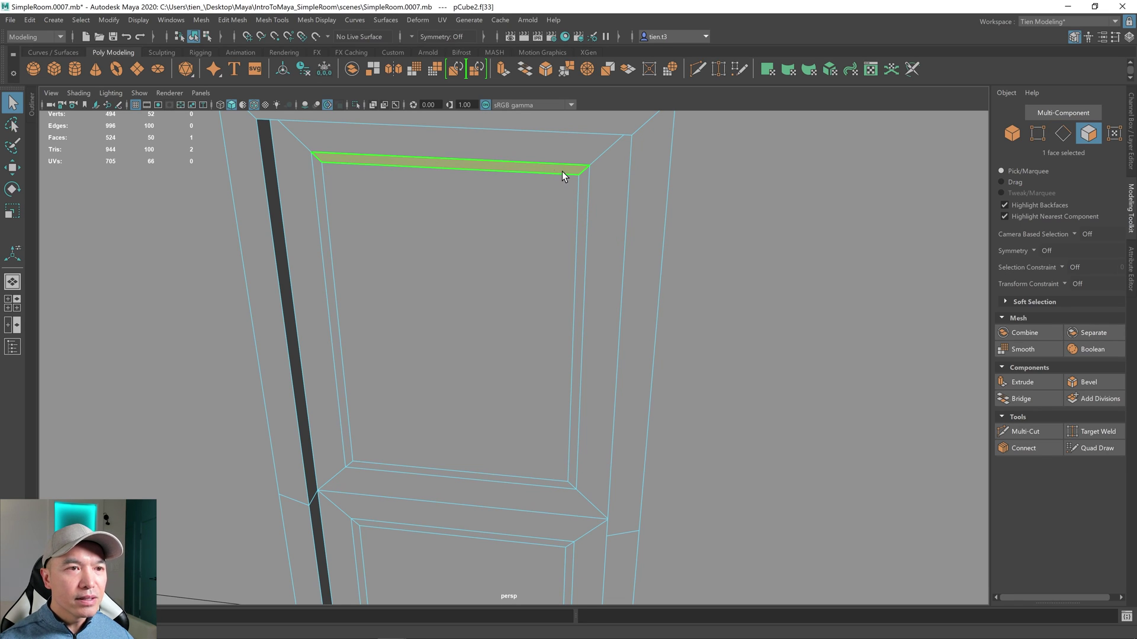
pyautogui.keyDown('shift'); pyautogui.doubleClick(587, 192); pyautogui.keyUp('shift')
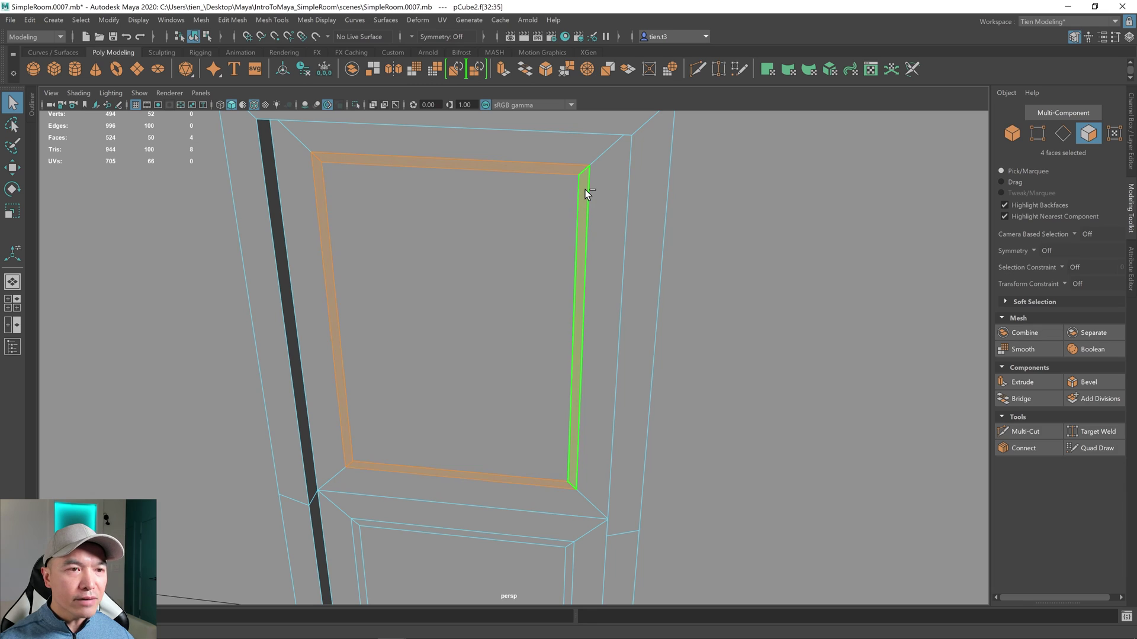
pyautogui.keyDown('alt'); pyautogui.moveTo(620, 338); pyautogui.dragTo(663, 183, button='middle'); pyautogui.keyUp('alt')
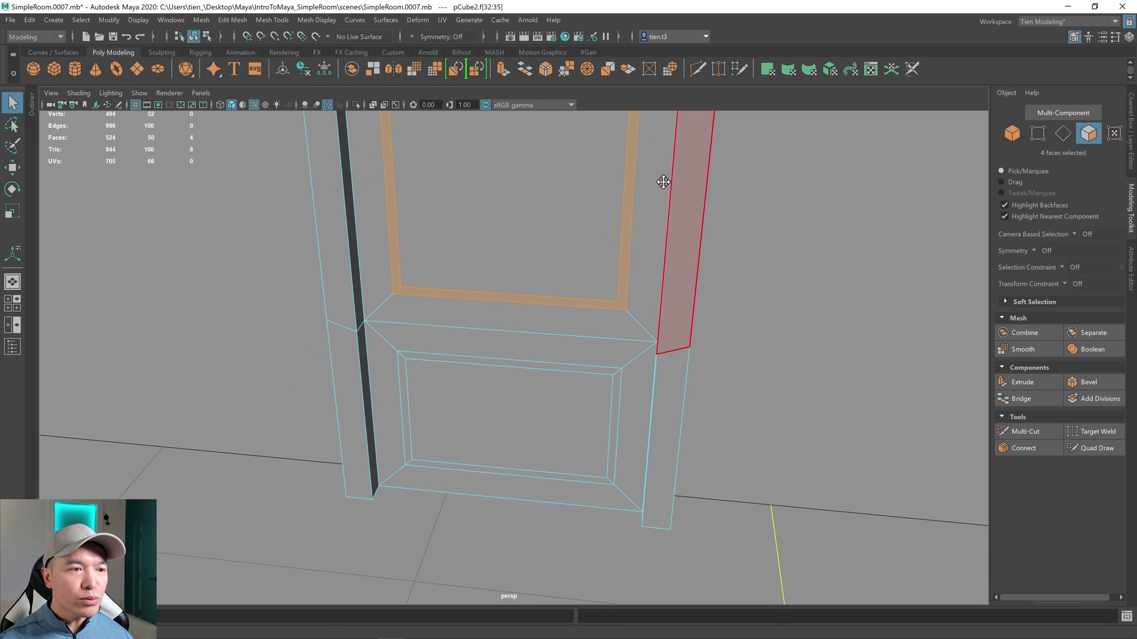
pyautogui.keyDown('shift'); pyautogui.click(595, 369); pyautogui.keyUp('shift')
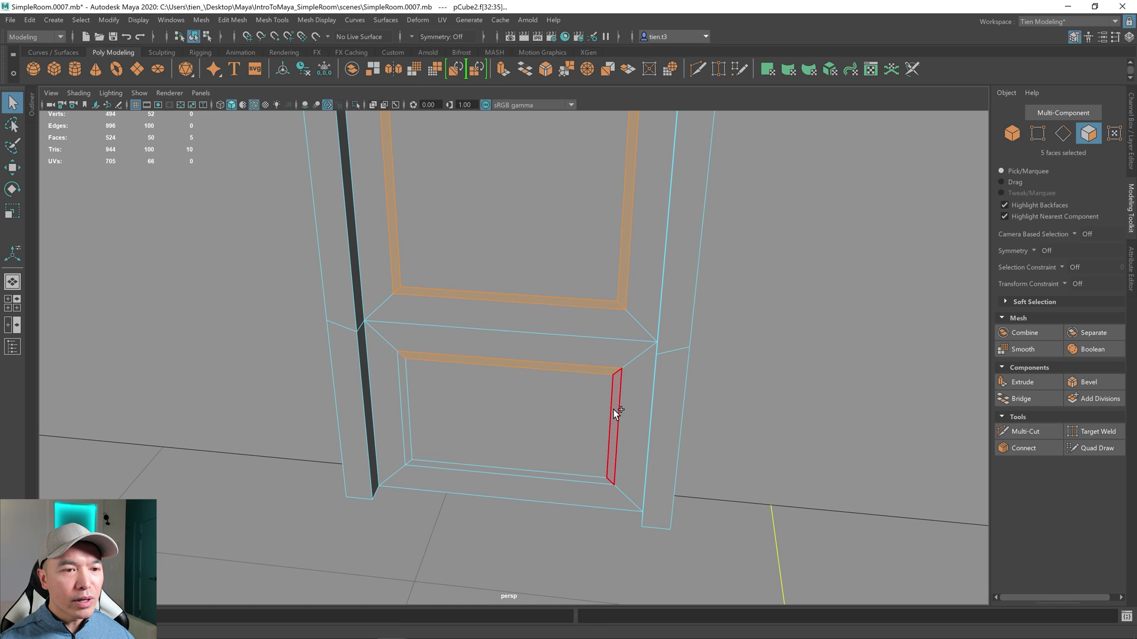
pyautogui.keyDown('shift'); pyautogui.doubleClick(616, 412); pyautogui.keyUp('shift')
# Extrude the selected panel border faces with an offset of 0.0067
pyautogui.scroll(-8, 615, 409)
pyautogui.keyDown('alt'); pyautogui.moveTo(623, 410); pyautogui.dragTo(613, 370); pyautogui.keyUp('alt')
pyautogui.keyDown('alt'); pyautogui.moveTo(613, 369); pyautogui.dragTo(619, 396, button='middle'); pyautogui.keyUp('alt')
pyautogui.scroll(8, 620, 393)
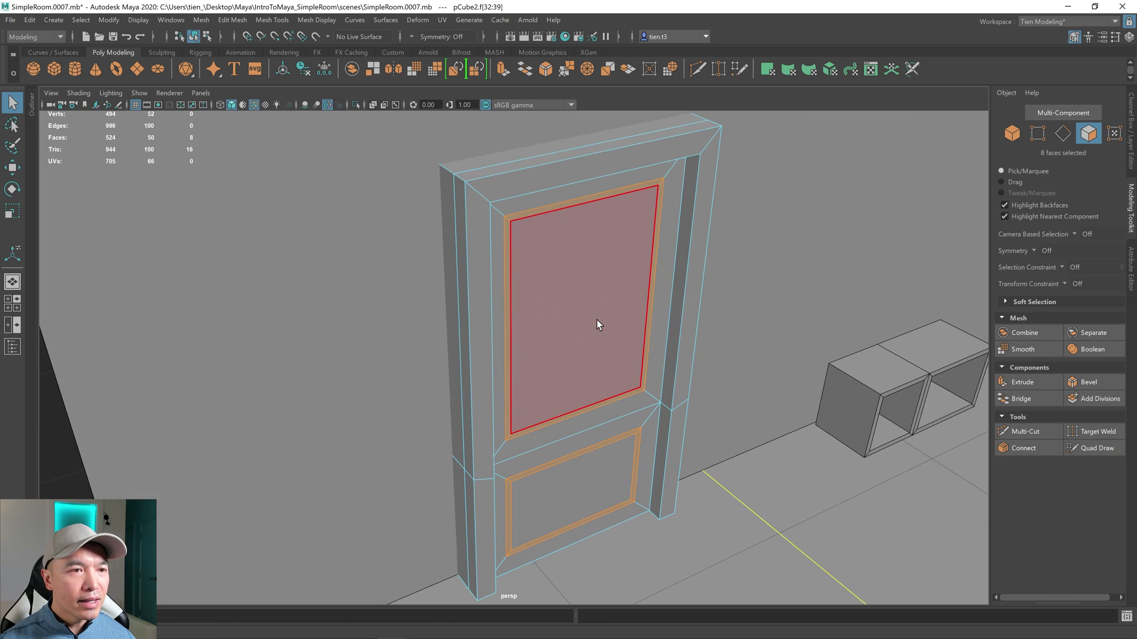
pyautogui.keyDown('shift'); pyautogui.moveTo(581, 269); pyautogui.dragTo(580, 297, button='right'); pyautogui.keyUp('shift')
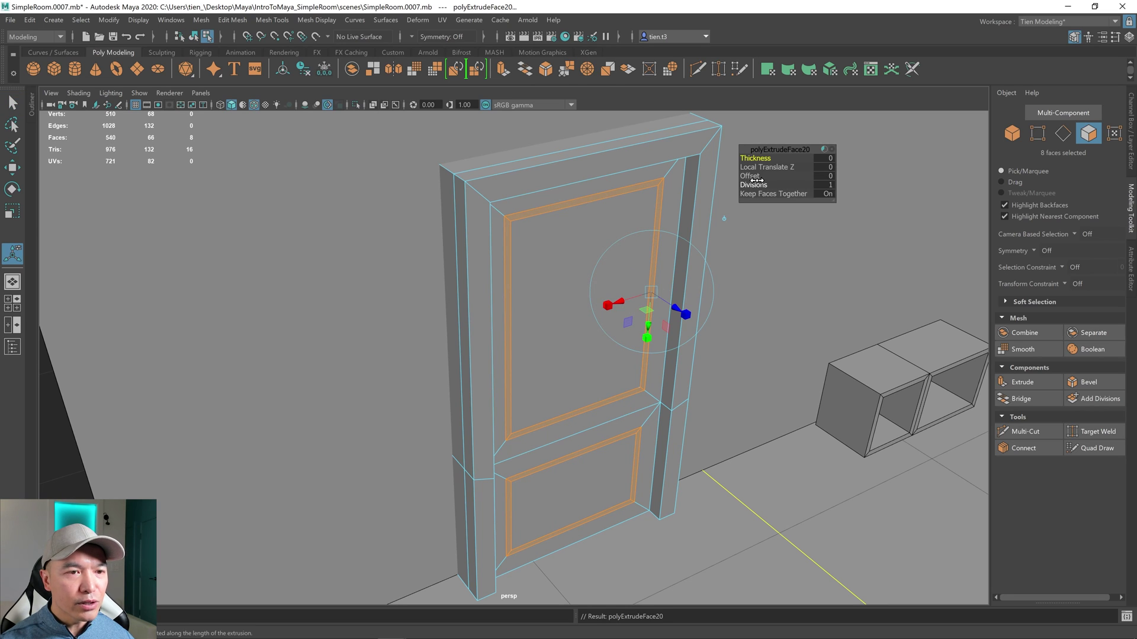
pyautogui.moveTo(753, 176); pyautogui.dragTo(756, 176)
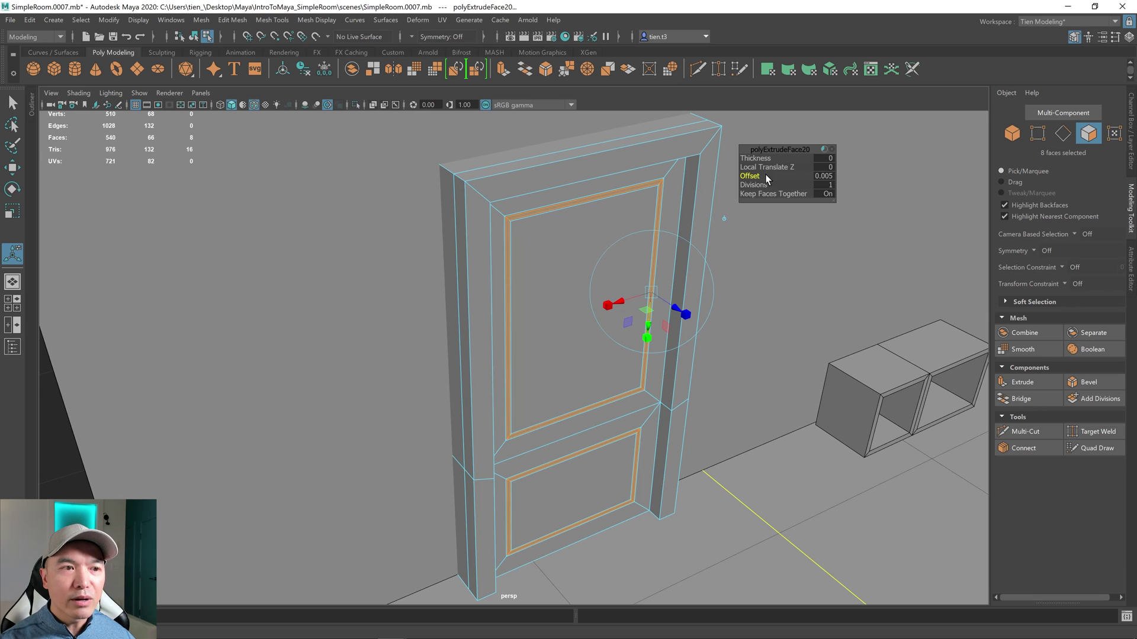
pyautogui.keyDown('alt'); pyautogui.moveTo(591, 261); pyautogui.dragTo(581, 294, button='middle'); pyautogui.keyUp('alt')
pyautogui.scroll(5, 613, 389)
pyautogui.keyDown('alt'); pyautogui.moveTo(581, 295); pyautogui.dragTo(575, 291); pyautogui.keyUp('alt')
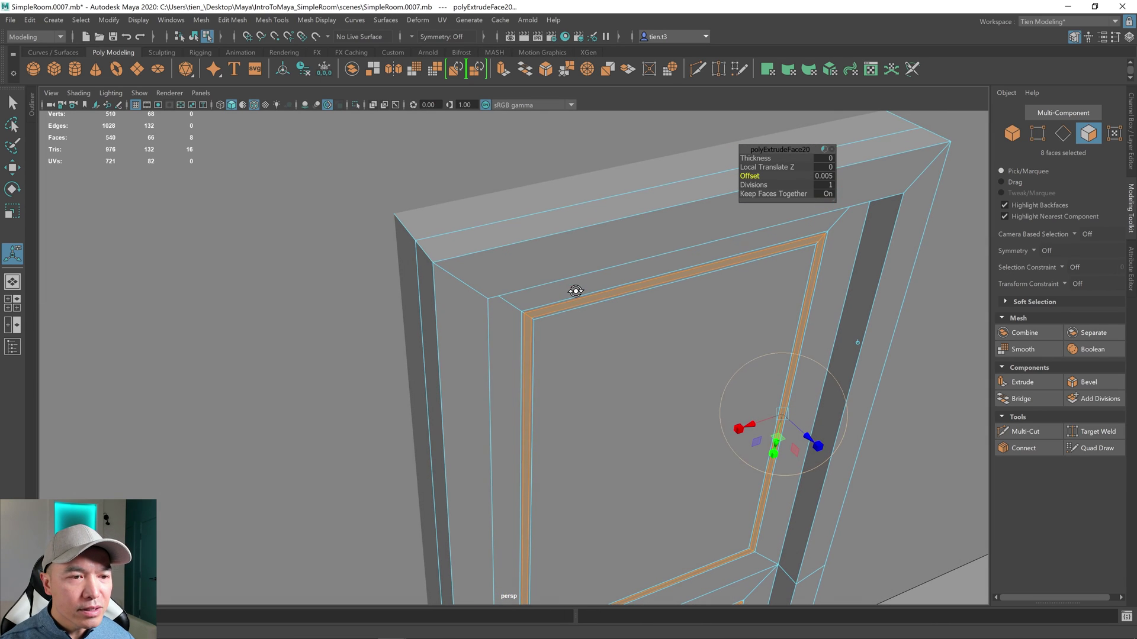
pyautogui.keyDown('alt'); pyautogui.moveTo(561, 332); pyautogui.dragTo(563, 312); pyautogui.keyUp('alt')
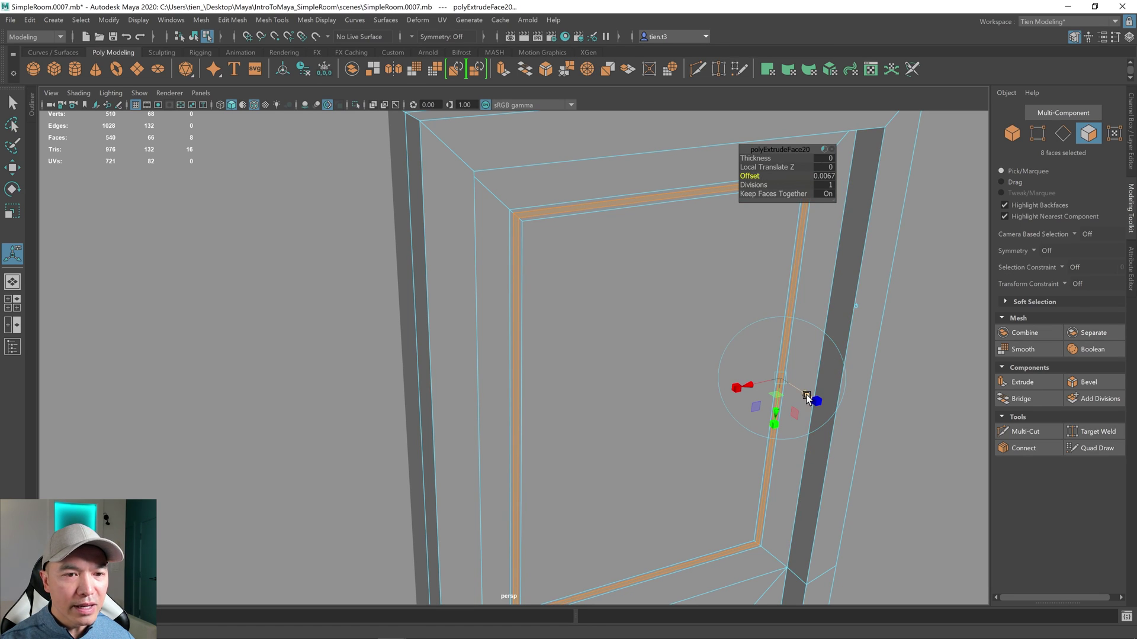
# Push the extruded border faces inward to a Local Translate Z of -0.014 and return to object selection
pyautogui.moveTo(806, 396); pyautogui.dragTo(799, 388)
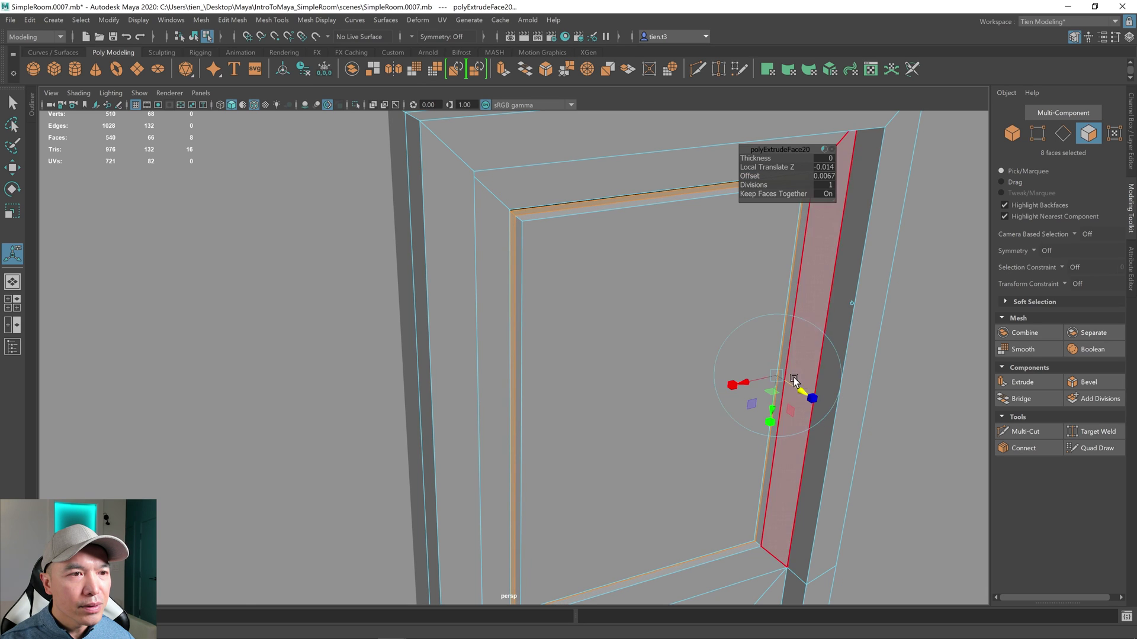
pyautogui.scroll(-6, 776, 383)
pyautogui.keyDown('alt'); pyautogui.moveTo(724, 361); pyautogui.dragTo(744, 336); pyautogui.keyUp('alt')
pyautogui.press('q')
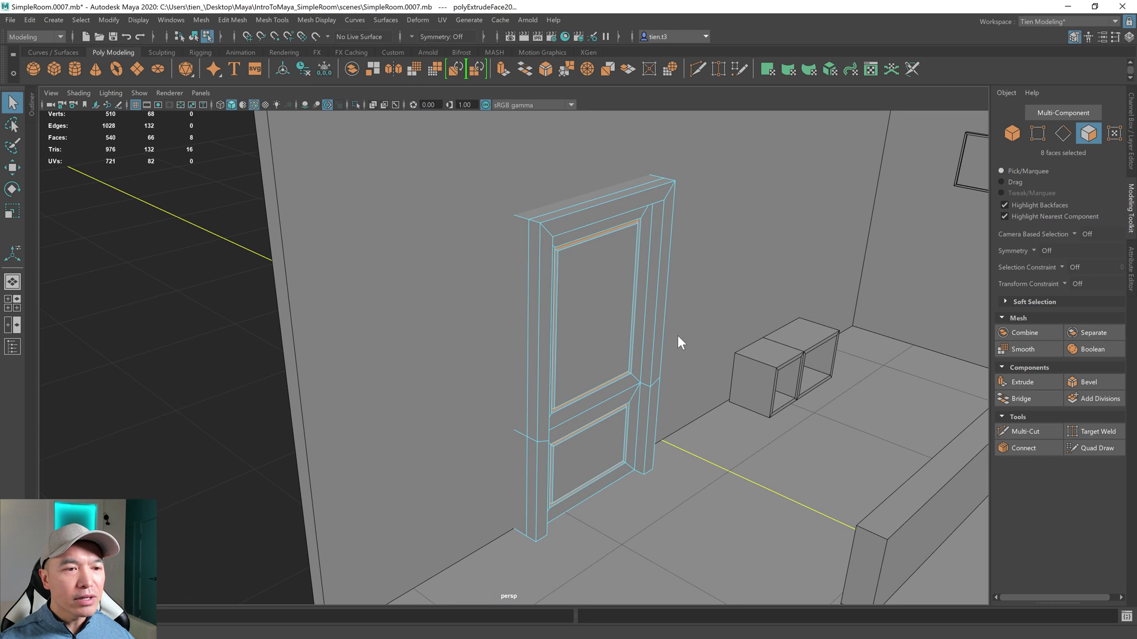
pyautogui.moveTo(678, 310); pyautogui.dragTo(757, 275, button='right')
# Clear the door selection and examine the whole room with its door and furniture from several angles
pyautogui.scroll(-9, 769, 363)
pyautogui.keyDown('alt'); pyautogui.moveTo(774, 394); pyautogui.dragTo(655, 328, button='middle'); pyautogui.keyUp('alt')
pyautogui.keyDown('alt'); pyautogui.moveTo(654, 328); pyautogui.dragTo(634, 356, button='right'); pyautogui.keyUp('alt')
pyautogui.keyDown('alt'); pyautogui.moveTo(634, 356); pyautogui.dragTo(599, 366, button='middle'); pyautogui.keyUp('alt')
pyautogui.keyDown('alt'); pyautogui.moveTo(600, 366); pyautogui.dragTo(592, 336); pyautogui.keyUp('alt')
pyautogui.keyDown('alt'); pyautogui.moveTo(623, 360); pyautogui.dragTo(603, 348, button='right'); pyautogui.keyUp('alt')
pyautogui.keyDown('alt'); pyautogui.moveTo(603, 348); pyautogui.dragTo(616, 362); pyautogui.keyUp('alt')
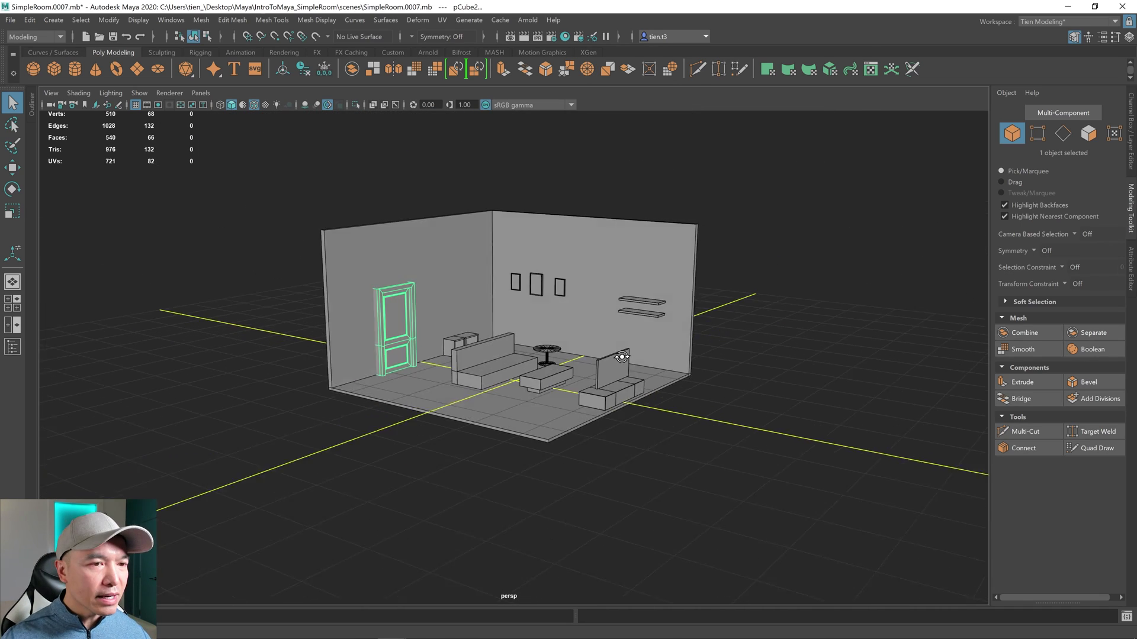
pyautogui.keyDown('alt'); pyautogui.moveTo(616, 361); pyautogui.dragTo(639, 360, button='right'); pyautogui.keyUp('alt')
pyautogui.keyDown('alt'); pyautogui.moveTo(638, 360); pyautogui.dragTo(586, 364, button='middle'); pyautogui.keyUp('alt')
pyautogui.scroll(5, 586, 365)
pyautogui.press('[')
pyautogui.press('[')
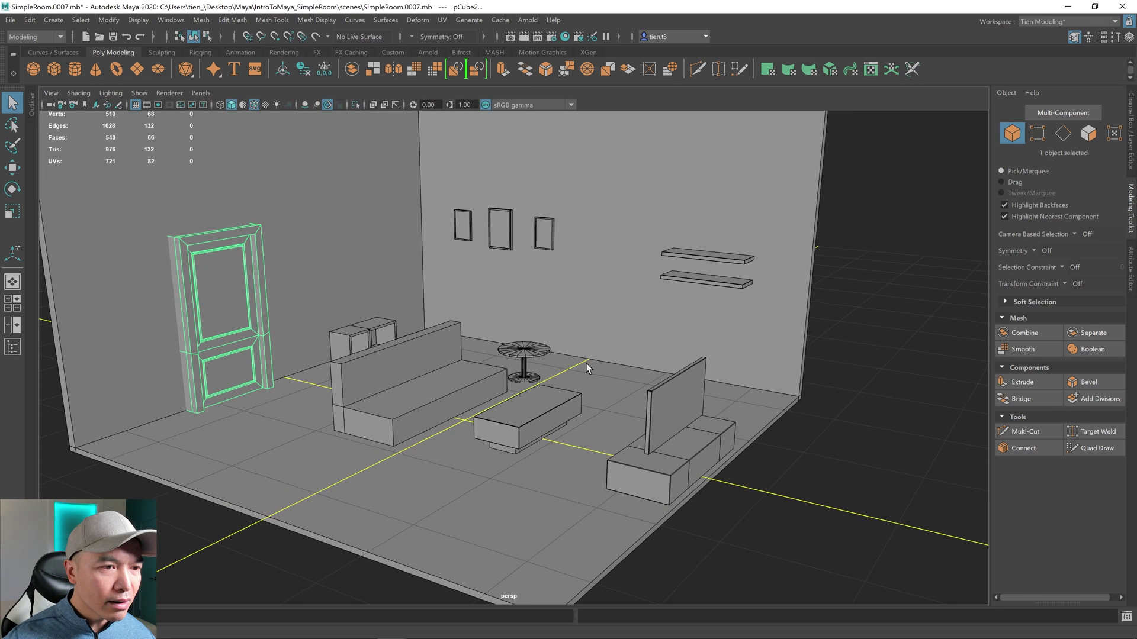
pyautogui.click(845, 327)
pyautogui.press('[')
pyautogui.press('[')
pyautogui.press('[')
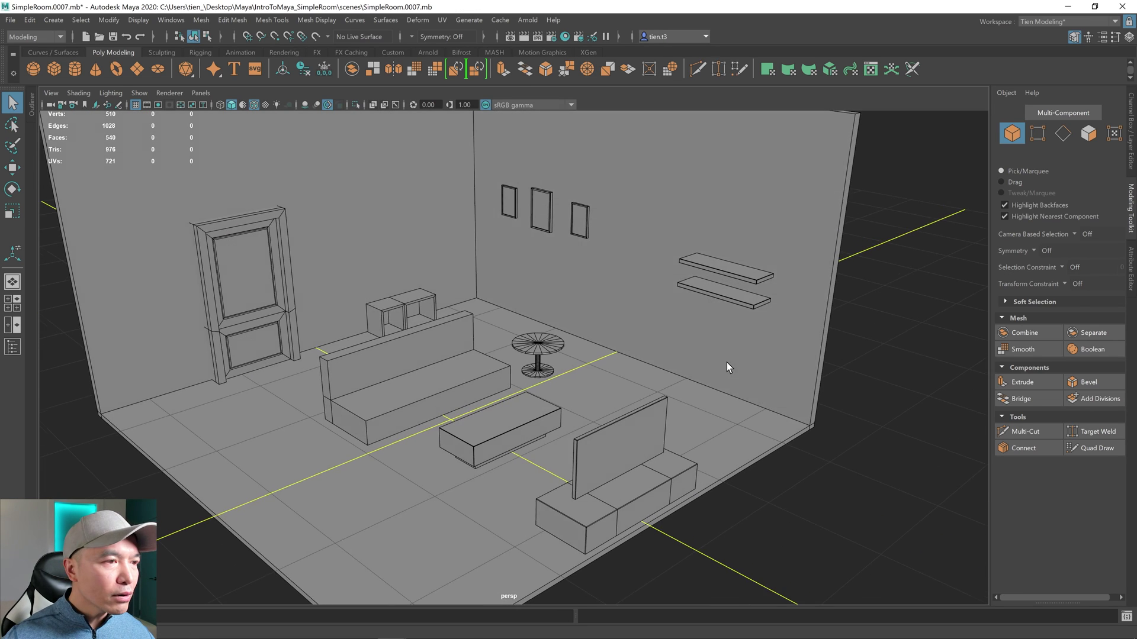
pyautogui.keyDown('alt'); pyautogui.moveTo(716, 354); pyautogui.dragTo(726, 346); pyautogui.keyUp('alt')
pyautogui.keyDown('alt'); pyautogui.moveTo(726, 346); pyautogui.dragTo(709, 353, button='right'); pyautogui.keyUp('alt')
pyautogui.keyDown('alt'); pyautogui.moveTo(708, 353); pyautogui.dragTo(713, 362); pyautogui.keyUp('alt')
pyautogui.press('[')
pyautogui.press('[')
pyautogui.press('[')
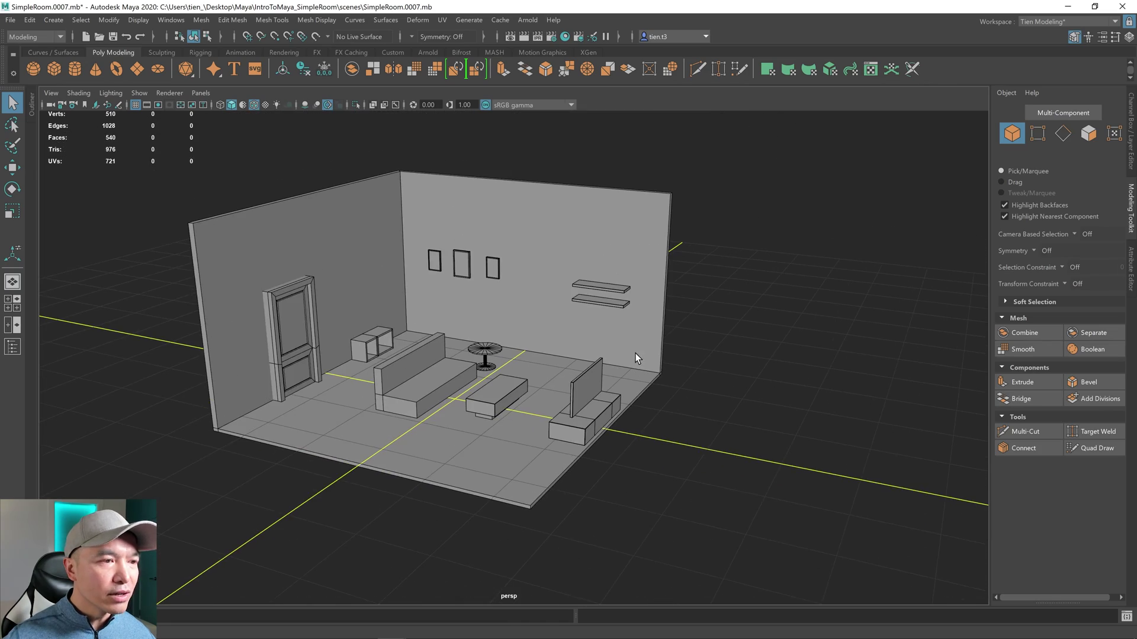